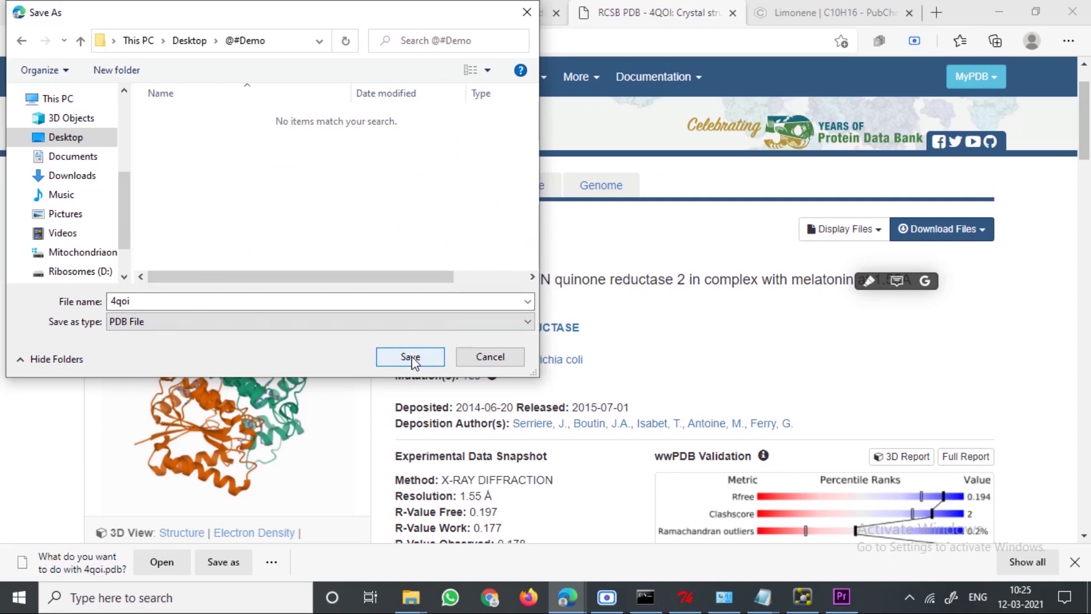
- Save the 4QOI structure as the PDB file 4qoi in the Desktop folder @#Demo and check the Material slide
{"action": "left_click", "coordinate": [411, 357]}
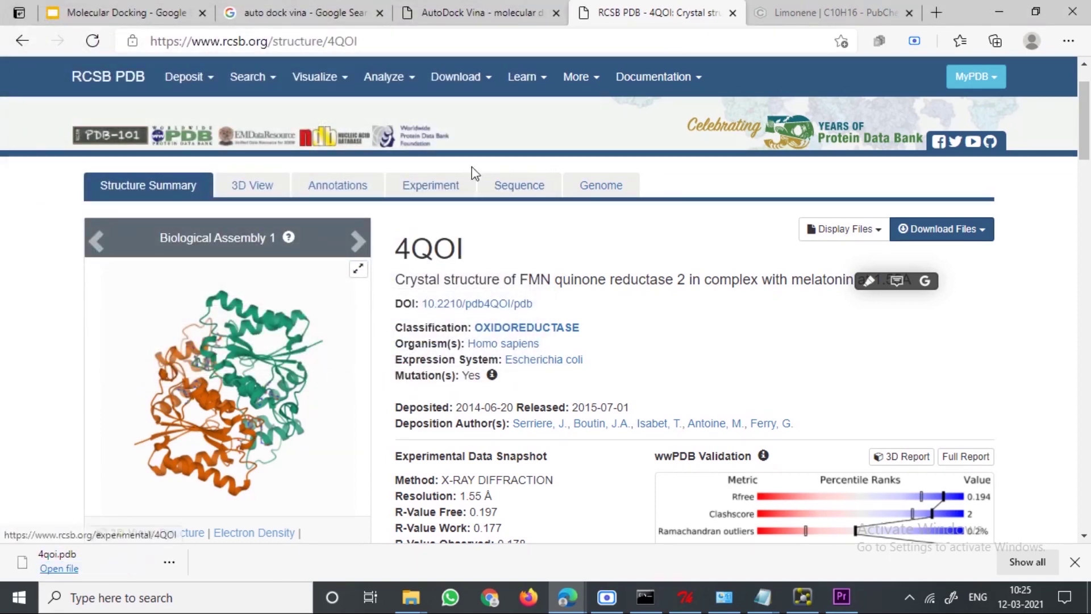
{"action": "left_click", "coordinate": [122, 12]}
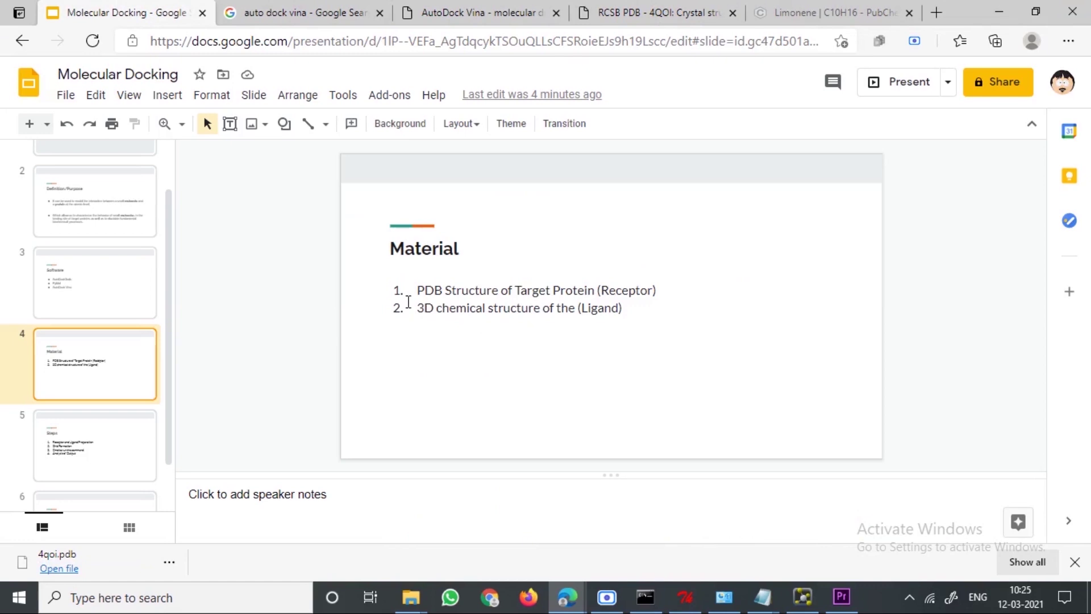
{"action": "left_click", "coordinate": [681, 12]}
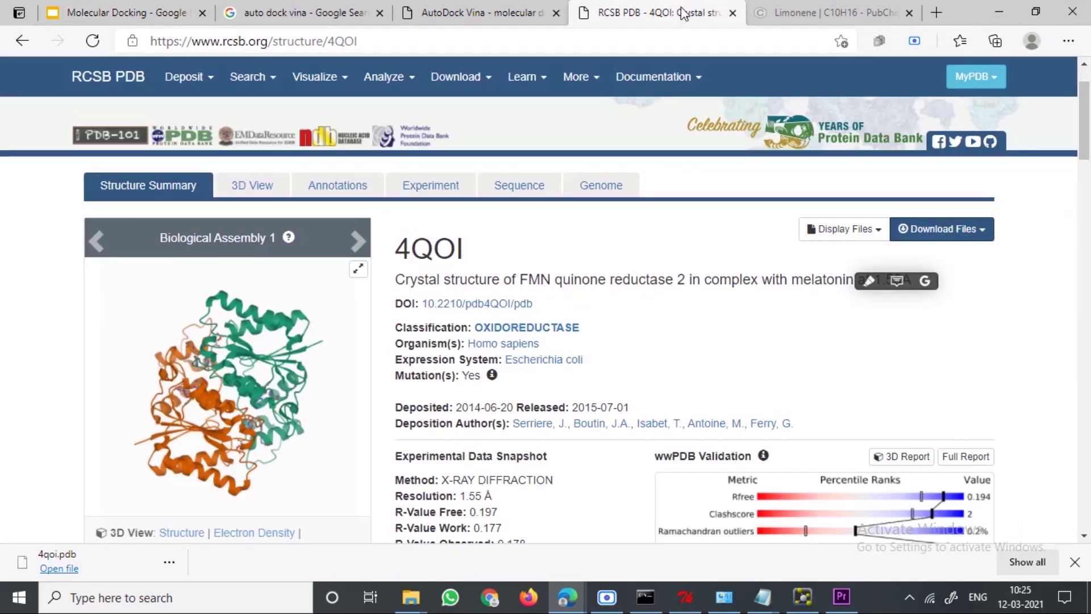
- Go to the PubChem home page and search for limonene
{"action": "left_click", "coordinate": [811, 8]}
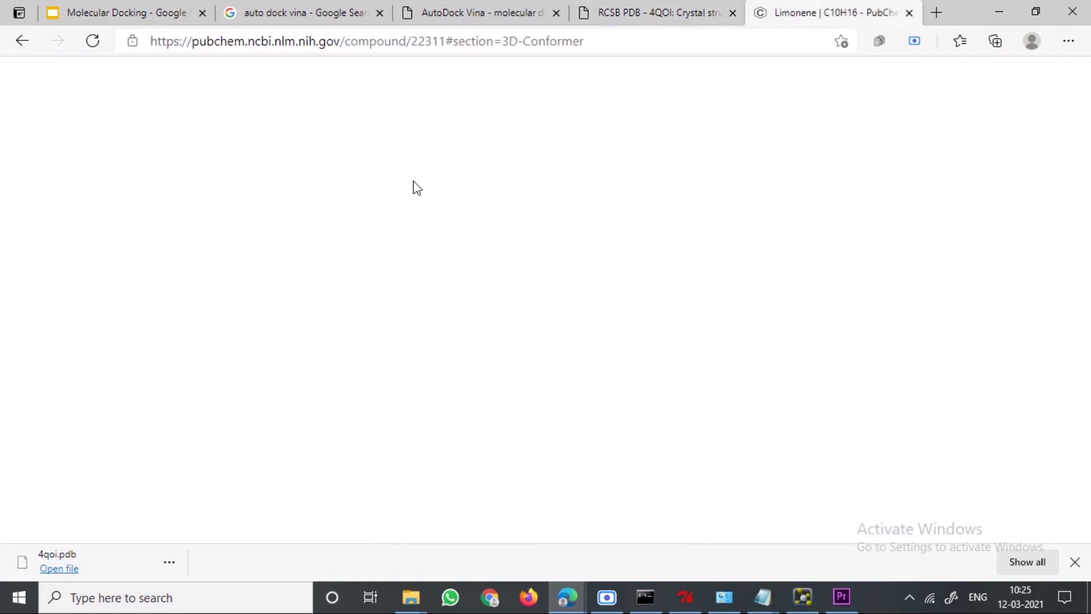
{"action": "scroll", "coordinate": [267, 172], "scroll_direction": "up", "scroll_amount": 5}
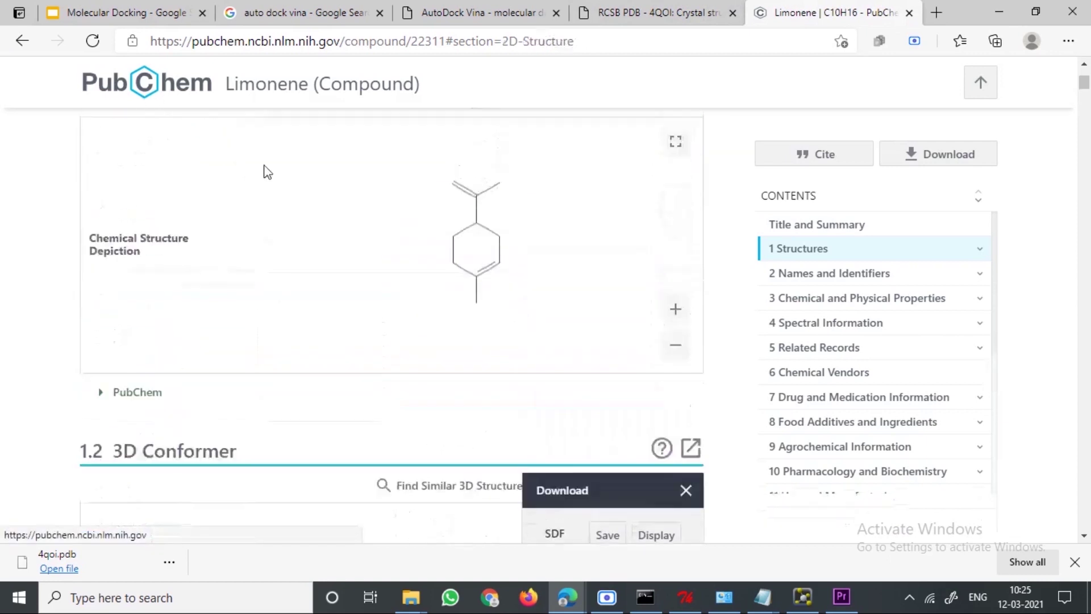
{"action": "scroll", "coordinate": [267, 172], "scroll_direction": "up", "scroll_amount": 10}
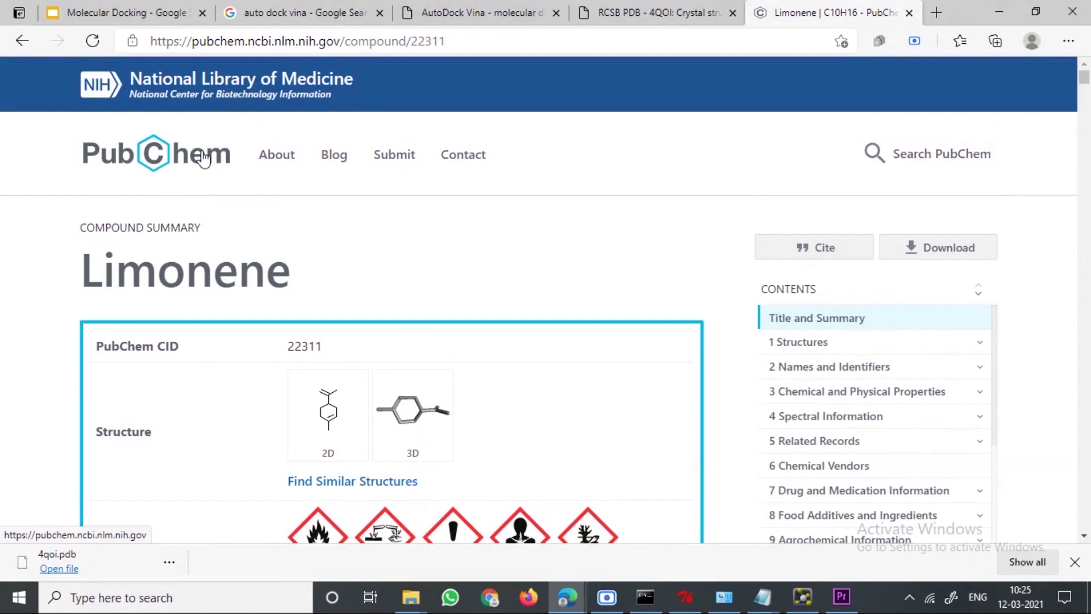
{"action": "left_click", "coordinate": [873, 155]}
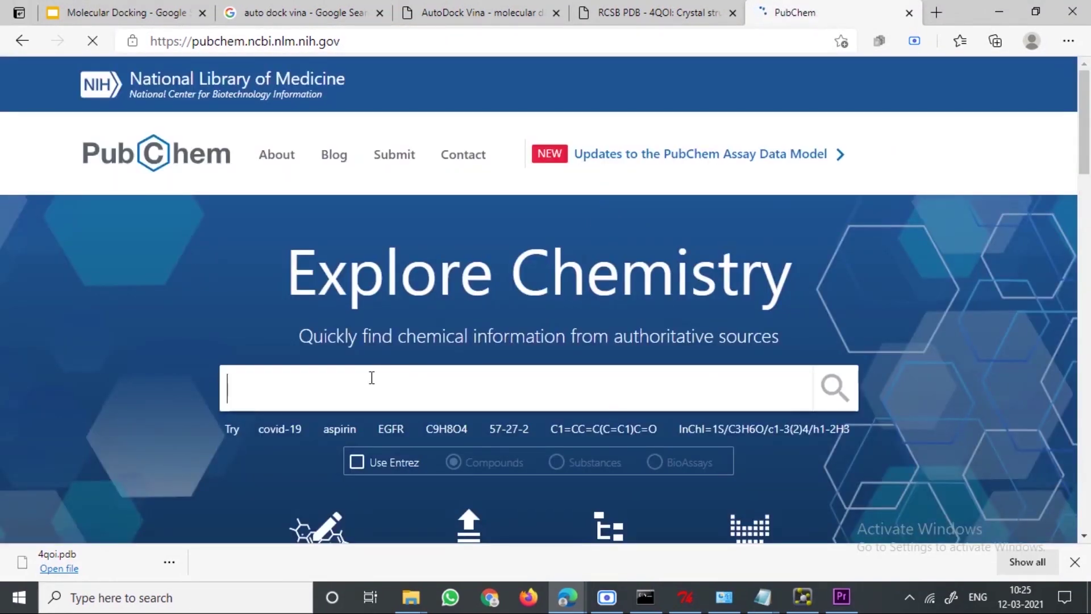
{"action": "left_click", "coordinate": [374, 378]}
{"action": "type", "text": "limonene"}
{"action": "key", "text": "Return"}
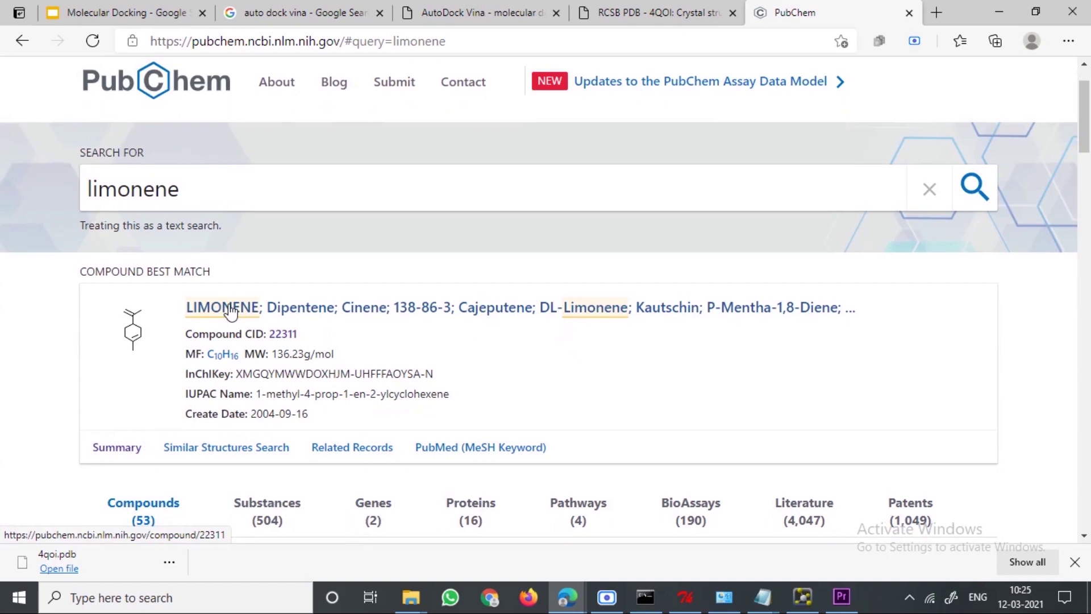
- Open the best-match Limonene compound record and go to its 3D conformer
{"action": "left_click", "coordinate": [229, 308]}
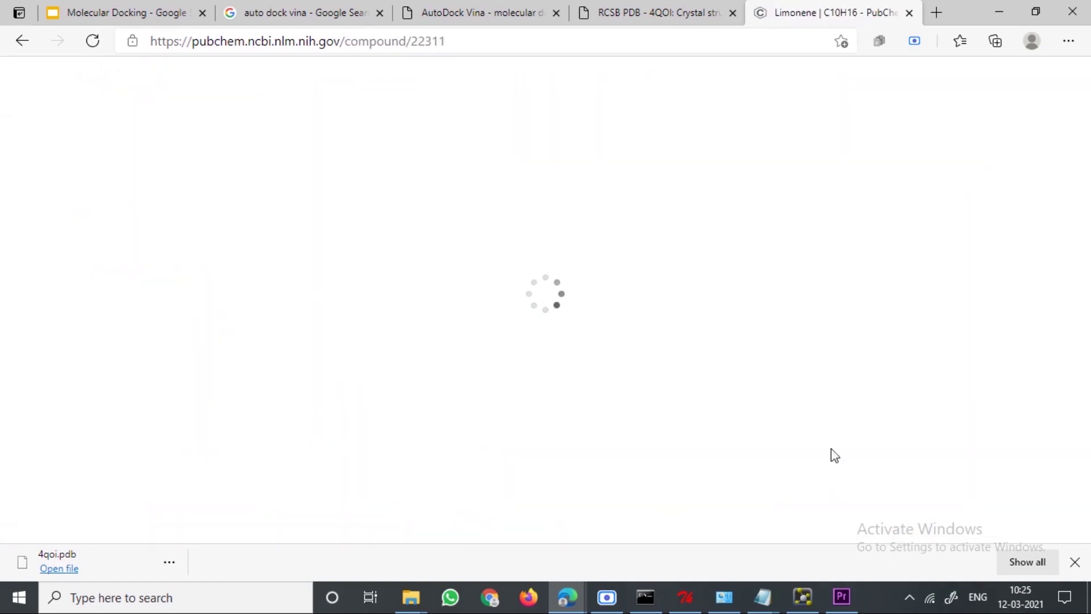
{"action": "scroll", "coordinate": [568, 429], "scroll_direction": "down", "scroll_amount": 3}
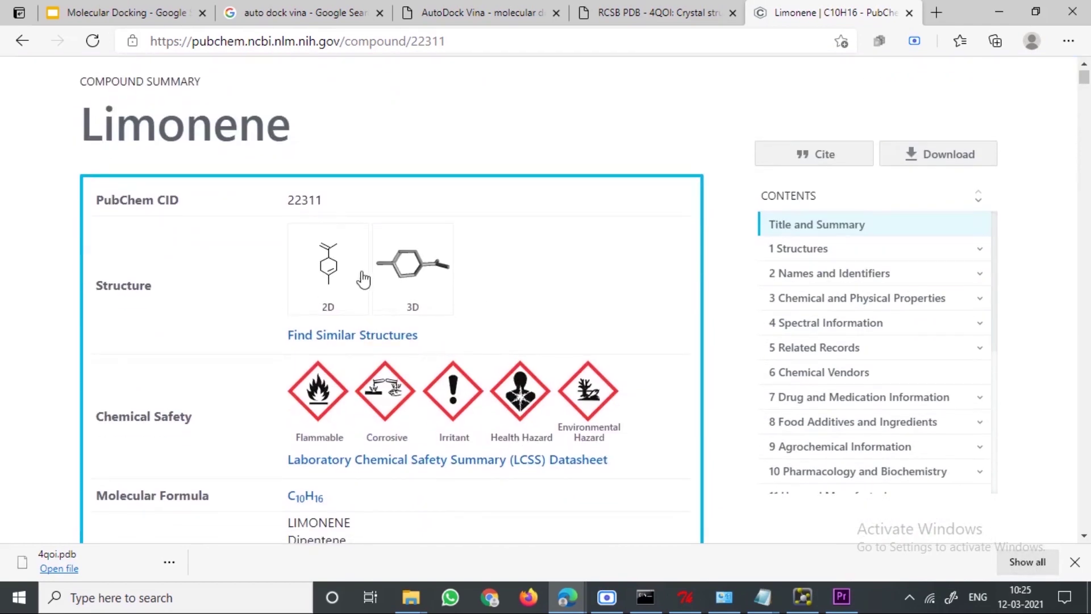
{"action": "left_click", "coordinate": [411, 266]}
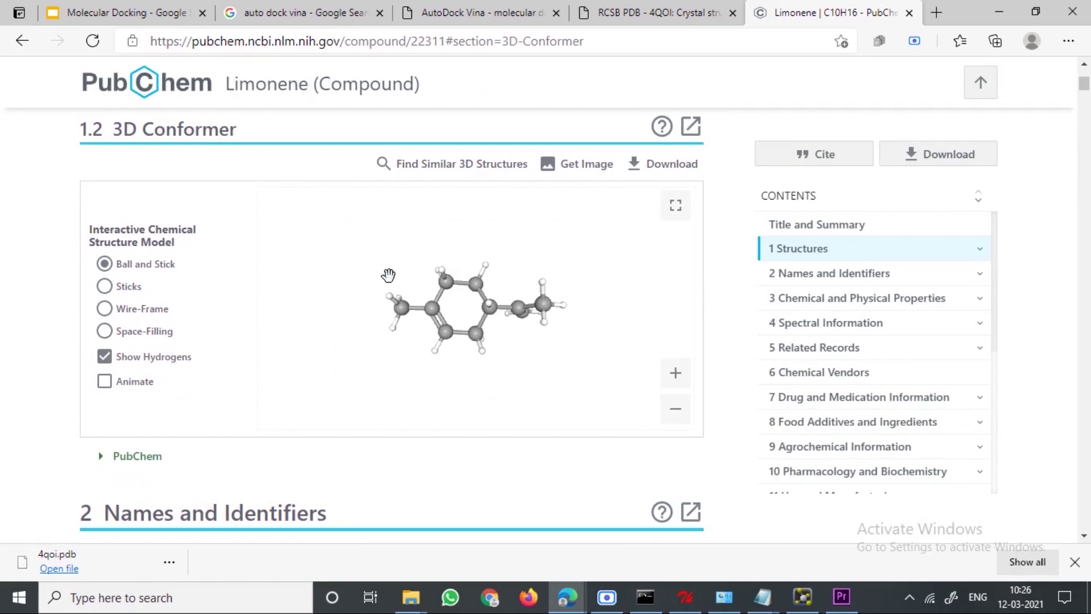
- Download the limonene 3D conformer in SDF format and save it in the @#Demo folder
{"action": "left_click", "coordinate": [665, 164]}
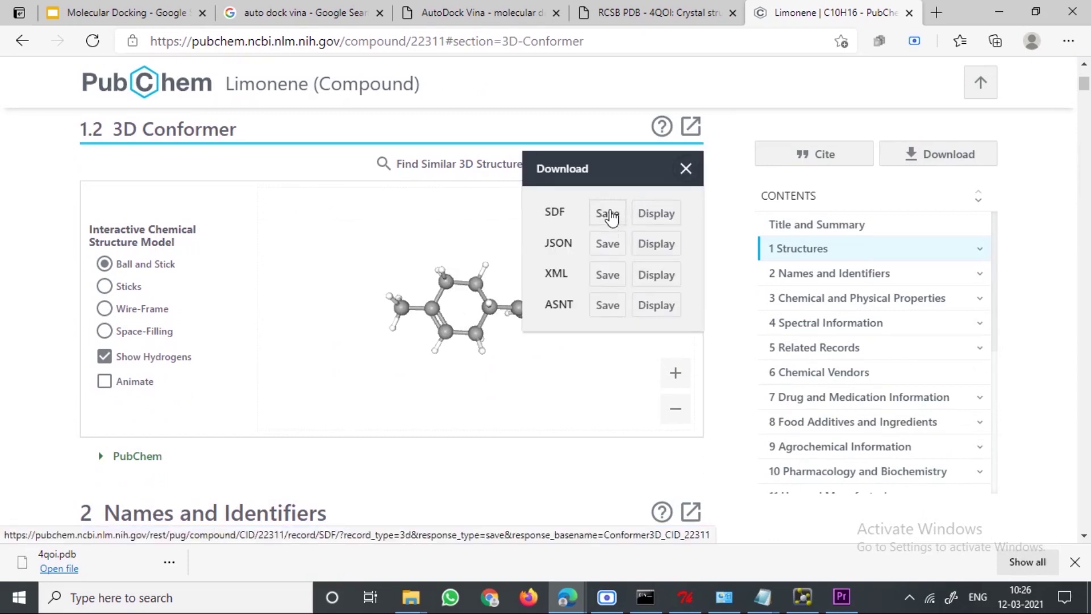
{"action": "left_click", "coordinate": [610, 217]}
{"action": "left_click", "coordinate": [257, 562]}
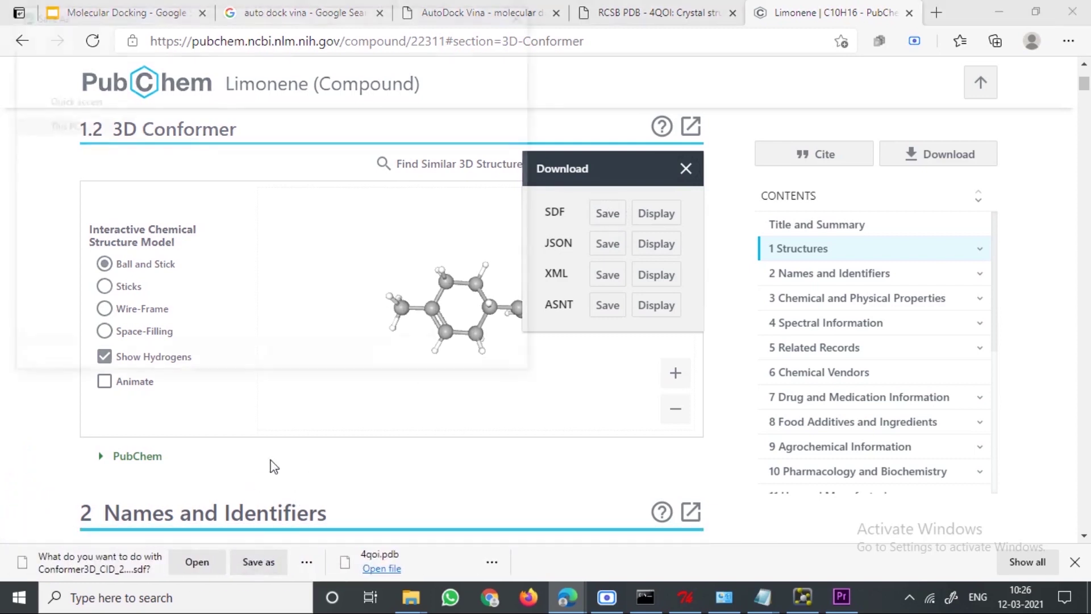
{"action": "left_click", "coordinate": [409, 358]}
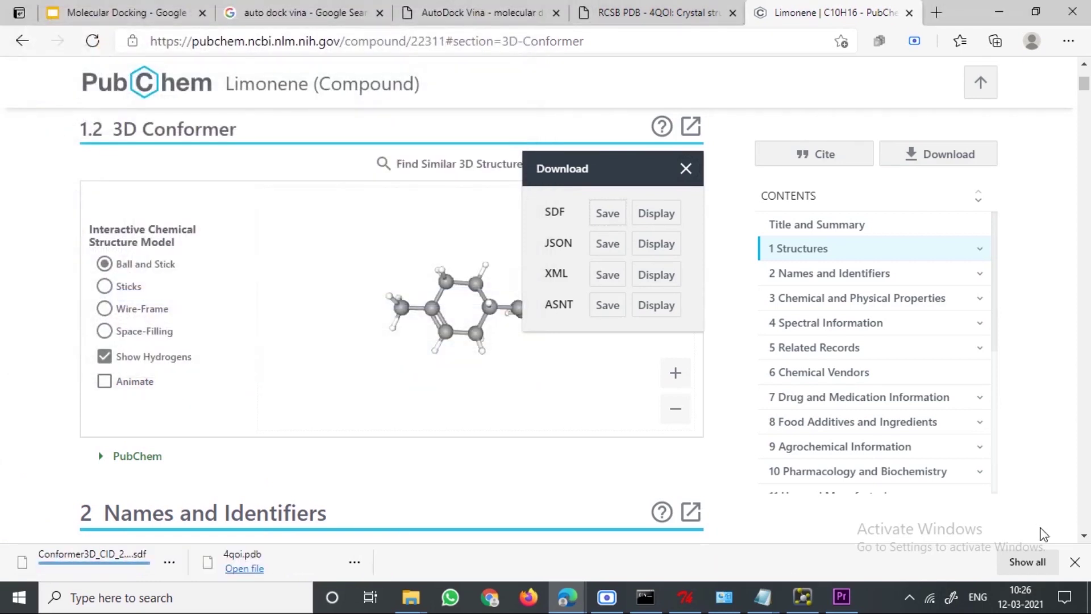
- Review the Material and Steps slides of the Molecular Docking presentation and switch to AutoDockTools
{"action": "left_click", "coordinate": [159, 9]}
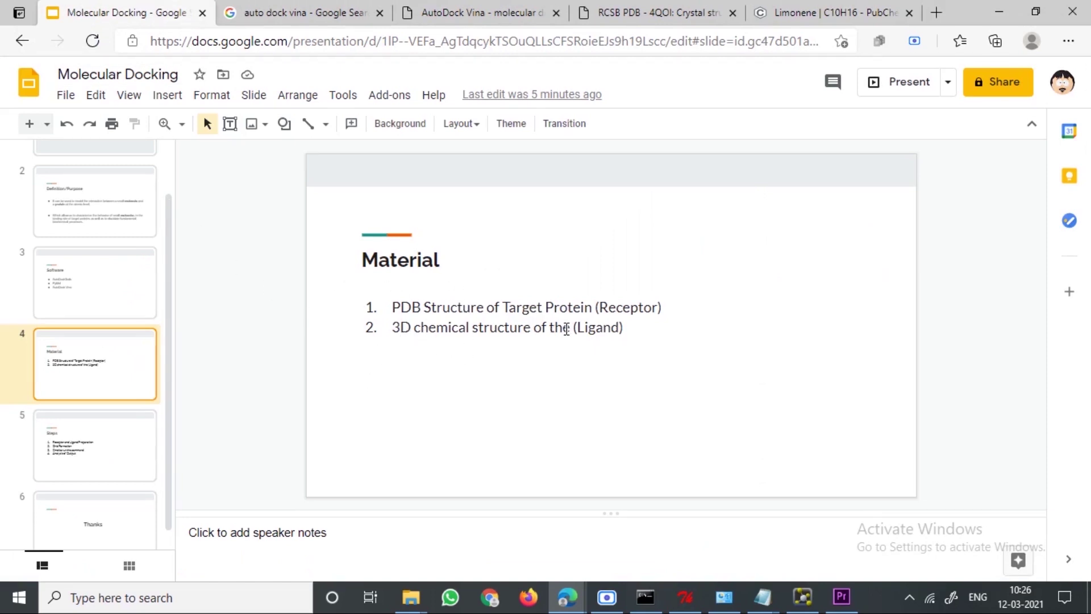
{"action": "left_click", "coordinate": [96, 456]}
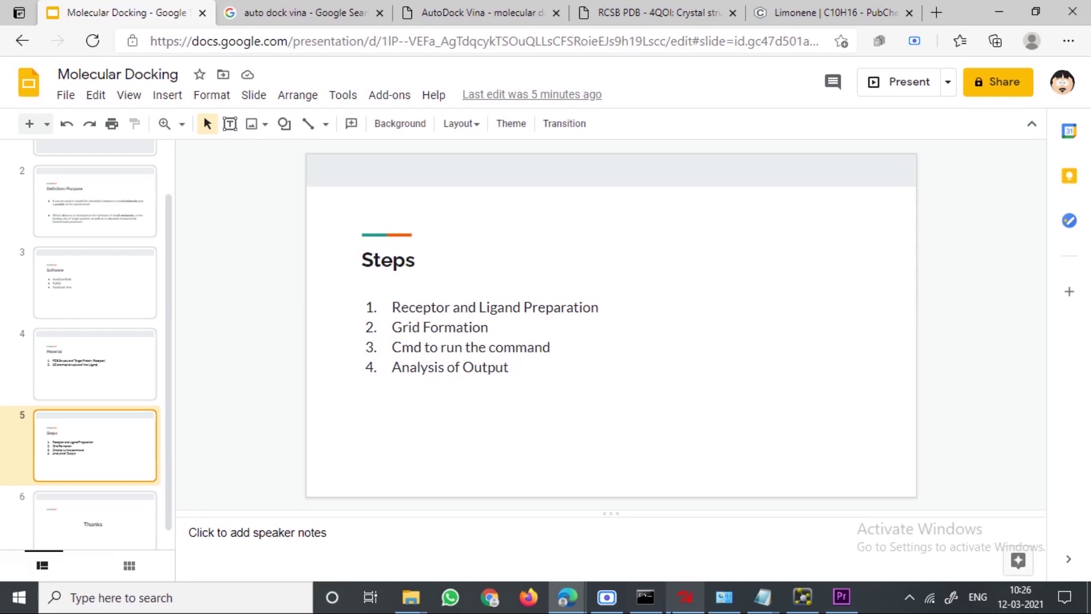
{"action": "mouse_move", "coordinate": [685, 596]}
{"action": "left_click", "coordinate": [670, 540]}
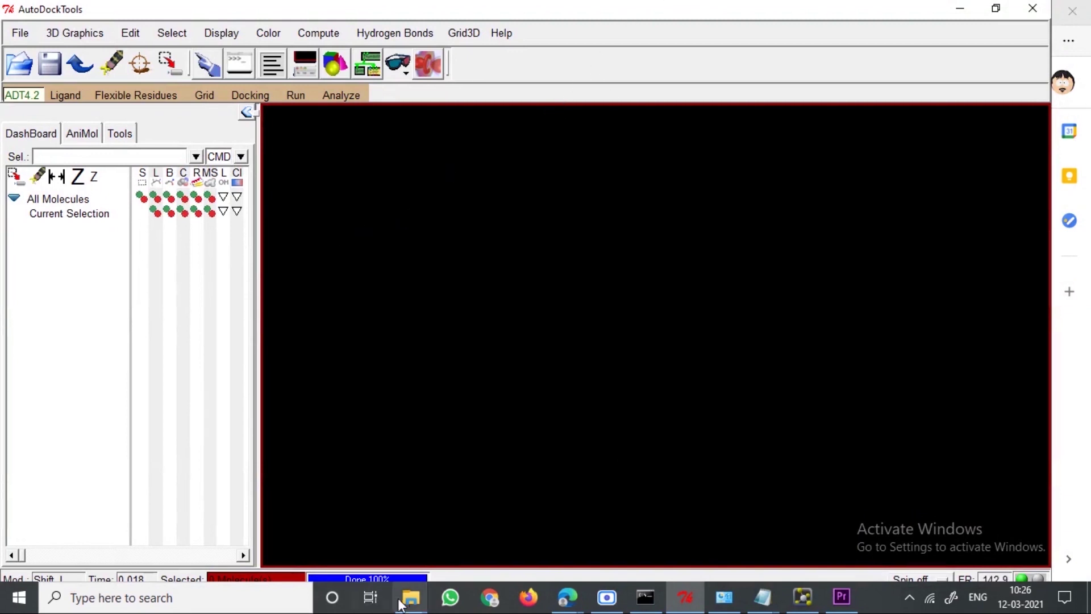
- Load 4qoi.pdb from the Desktop folder @#Demo in File Explorer into the AutoDockTools viewer
{"action": "mouse_move", "coordinate": [411, 595]}
{"action": "mouse_move", "coordinate": [342, 537]}
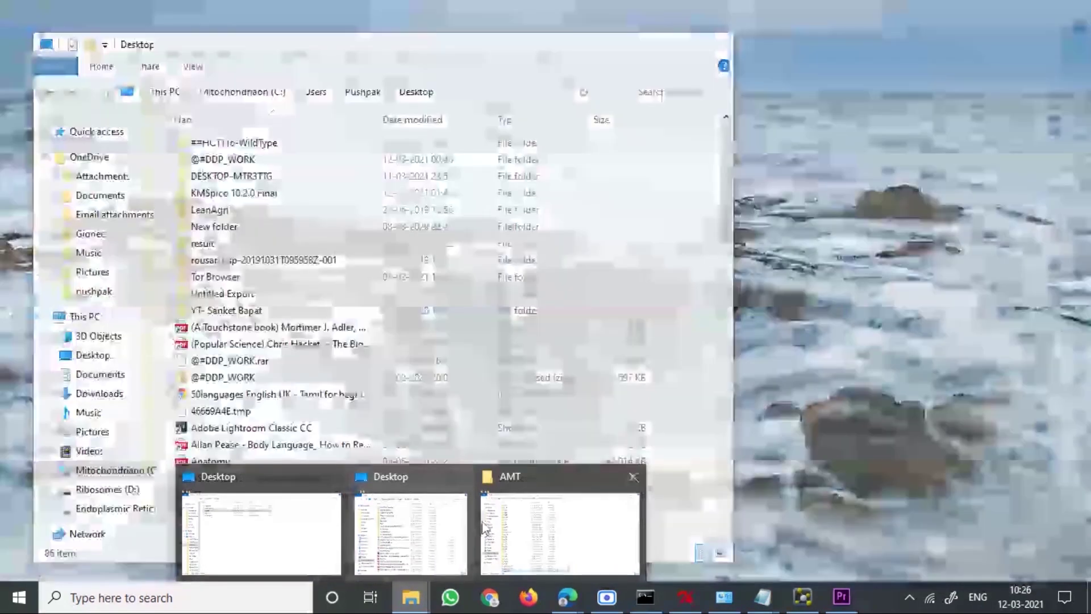
{"action": "left_click", "coordinate": [387, 522]}
{"action": "double_click", "coordinate": [272, 176]}
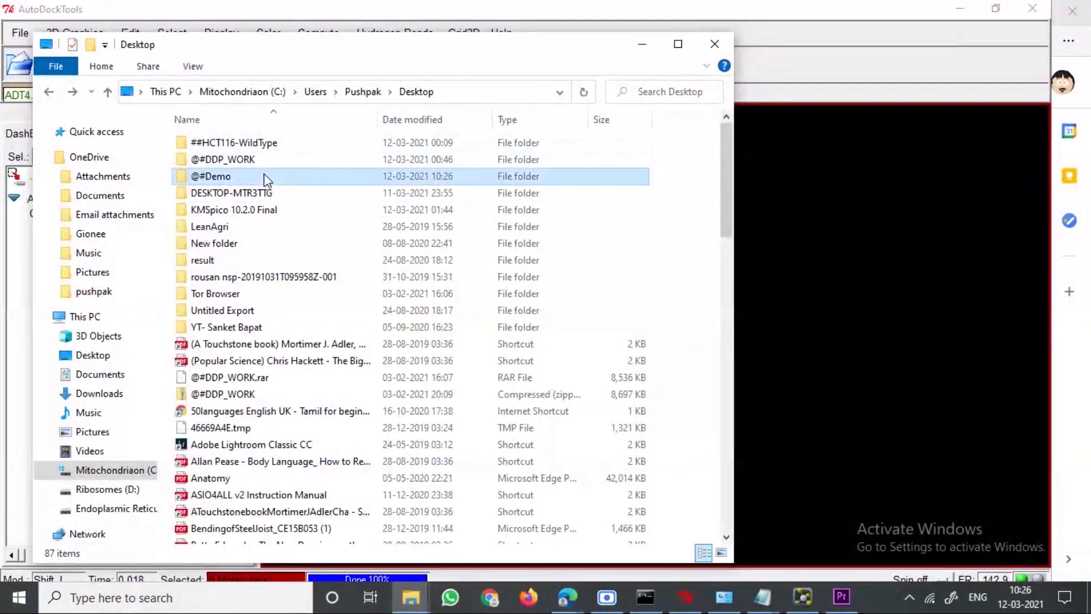
{"action": "left_click", "coordinate": [226, 144]}
{"action": "left_click_drag", "start_coordinate": [226, 143], "coordinate": [858, 264]}
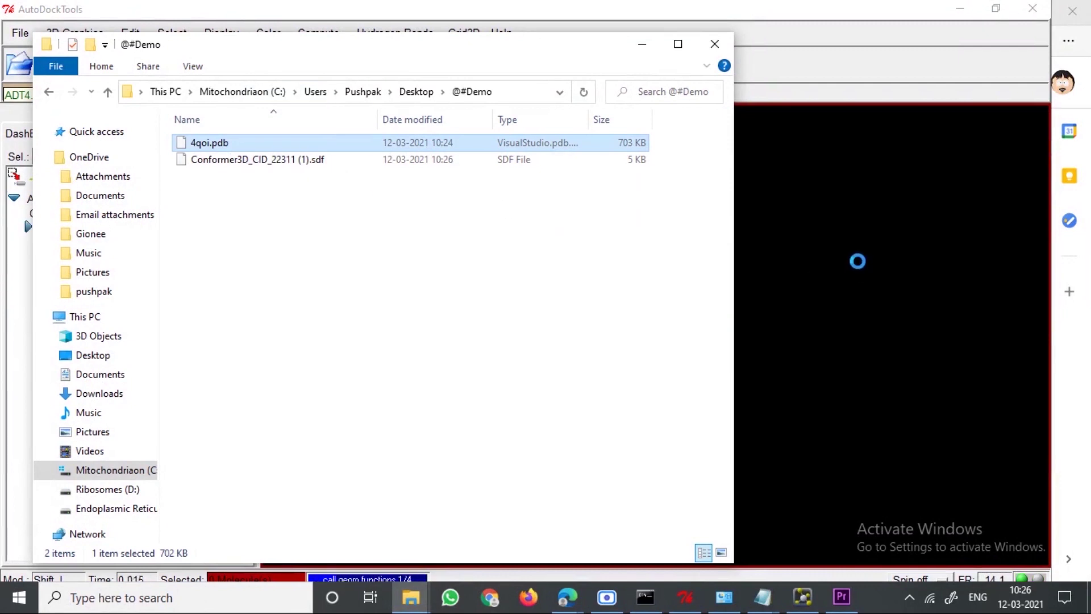
{"action": "left_click", "coordinate": [771, 297]}
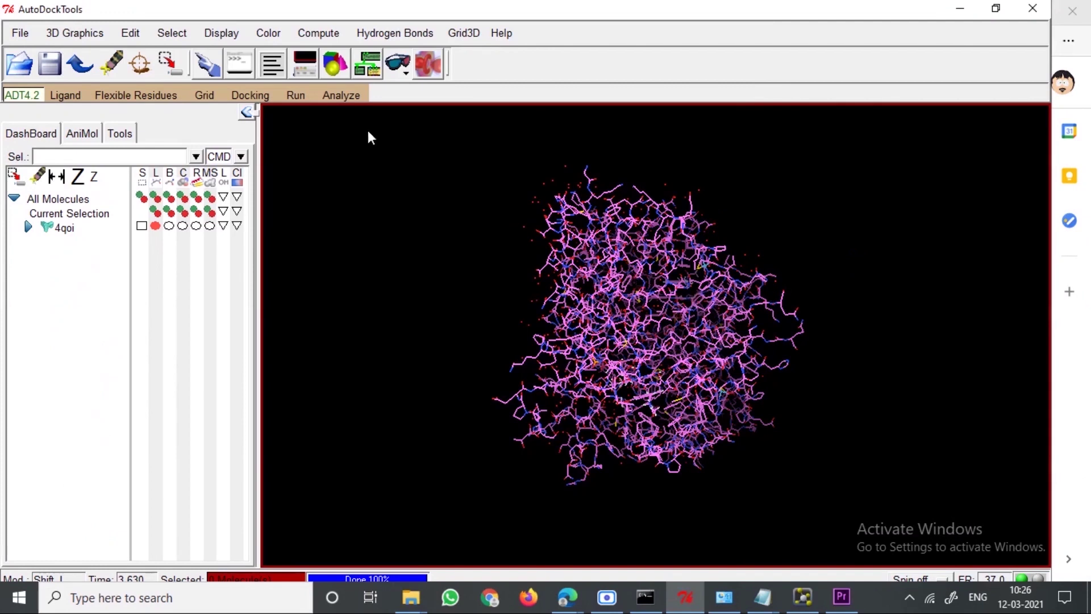
- Delete the water molecules from the 4qoi receptor
{"action": "left_click", "coordinate": [132, 35]}
{"action": "mouse_move", "coordinate": [176, 115]}
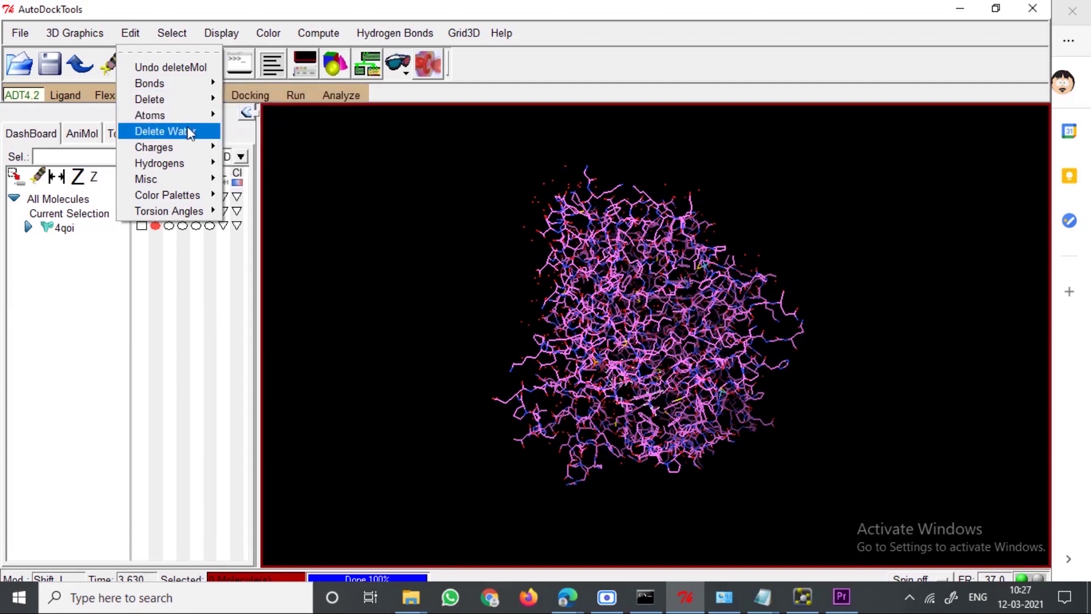
{"action": "left_click", "coordinate": [187, 126]}
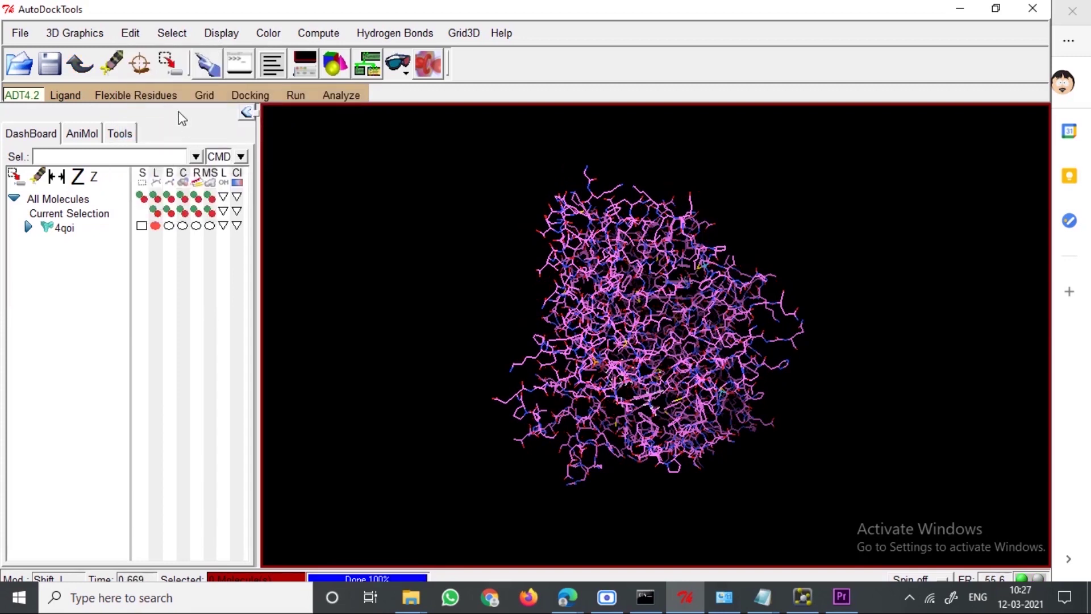
- Add Kollman charges to the 4qoi receptor
{"action": "left_click", "coordinate": [132, 34]}
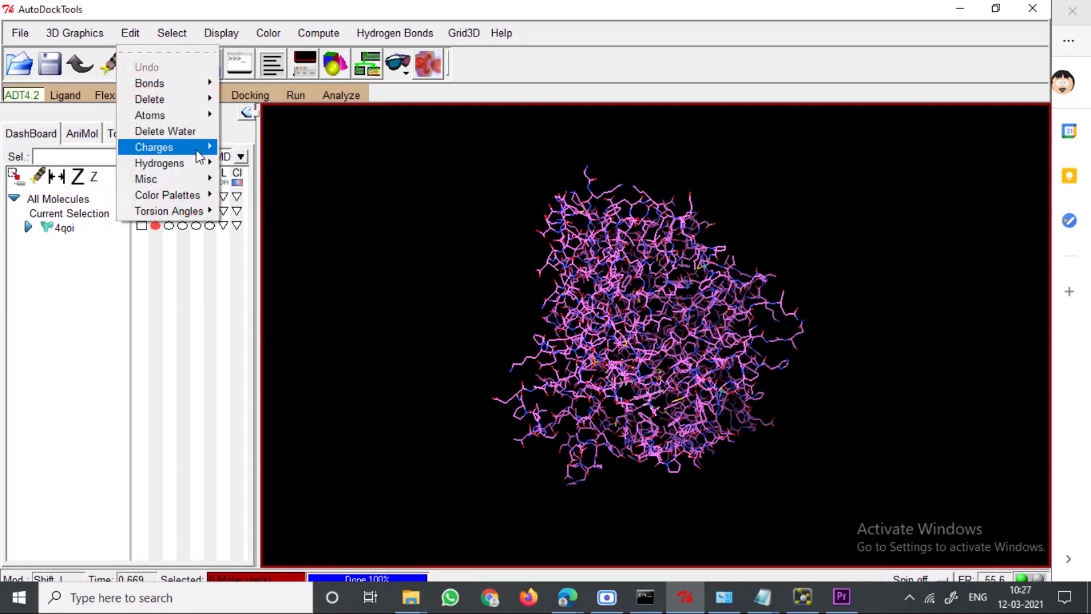
{"action": "mouse_move", "coordinate": [199, 156]}
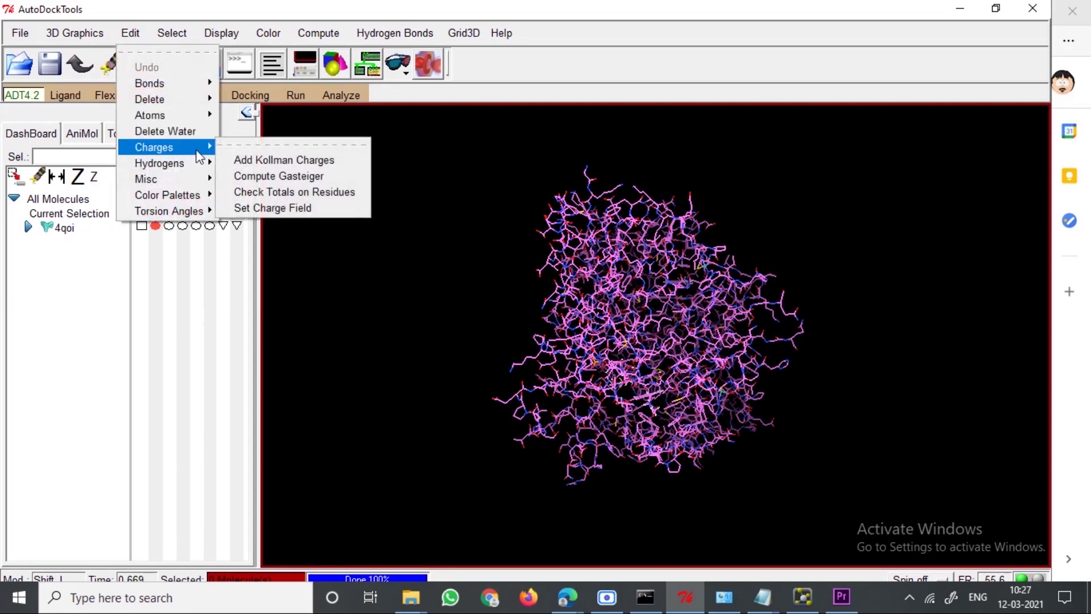
{"action": "left_click", "coordinate": [256, 160]}
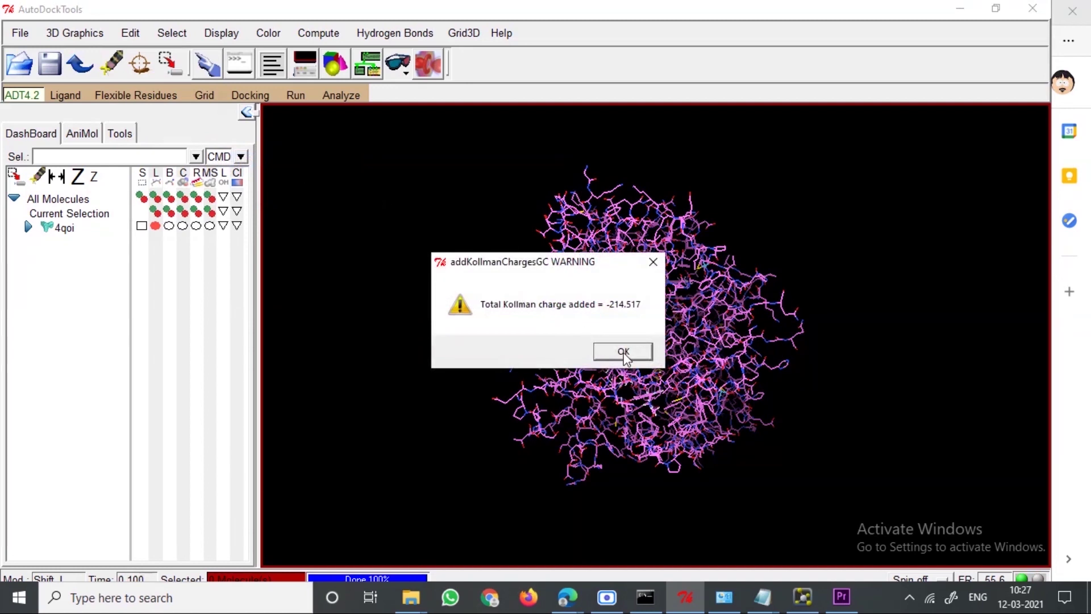
{"action": "left_click", "coordinate": [624, 352]}
- Add polar hydrogens only to 4qoi, using the noBondOrder method and renumbering atoms to include the new hydrogens
{"action": "left_click", "coordinate": [132, 33]}
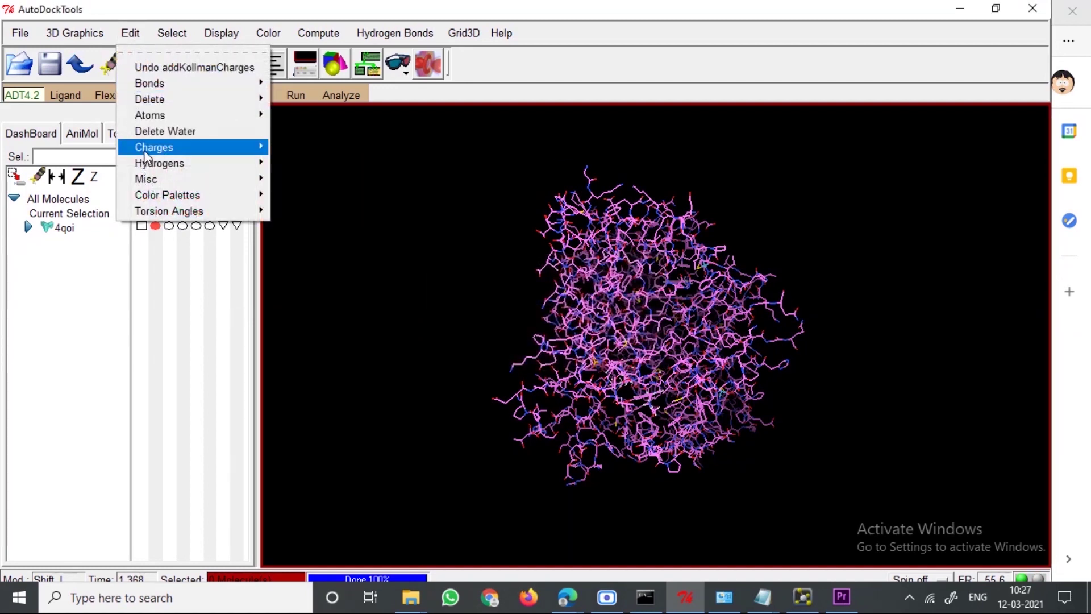
{"action": "mouse_move", "coordinate": [149, 155]}
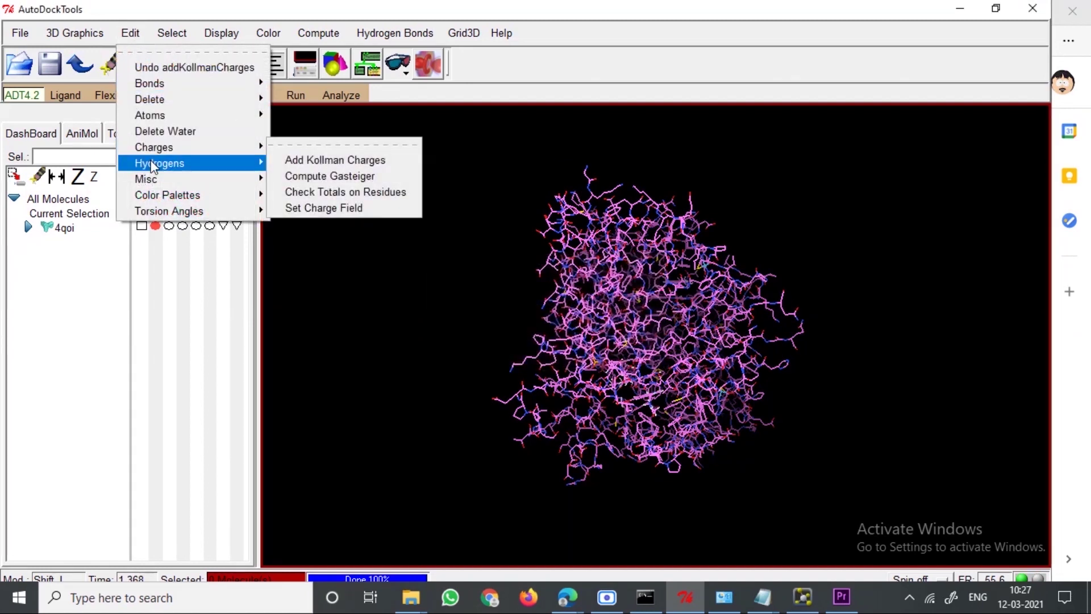
{"action": "left_click", "coordinate": [316, 177]}
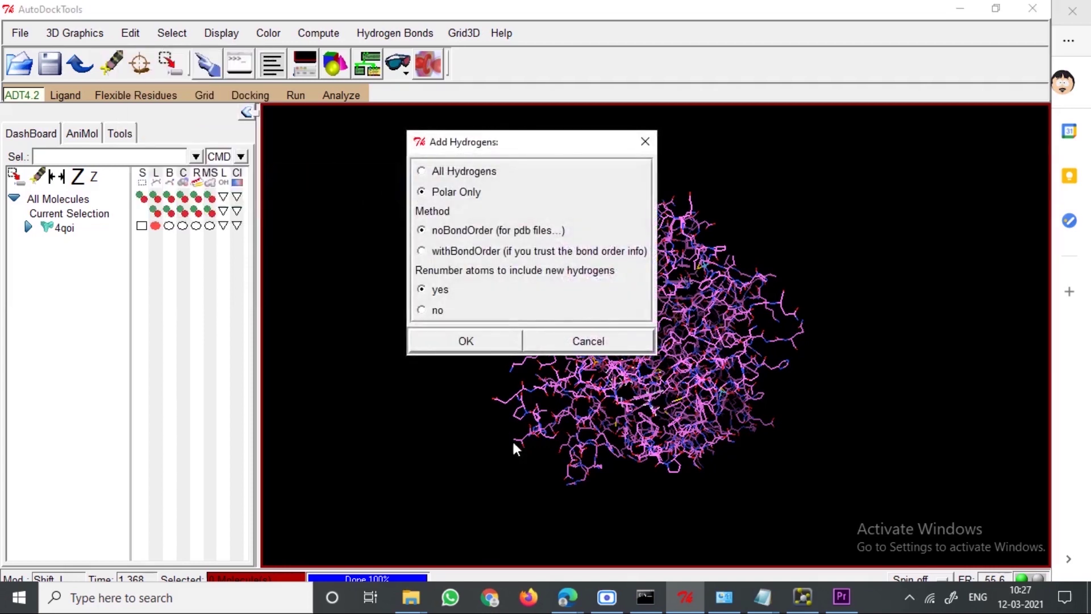
{"action": "left_click", "coordinate": [467, 341]}
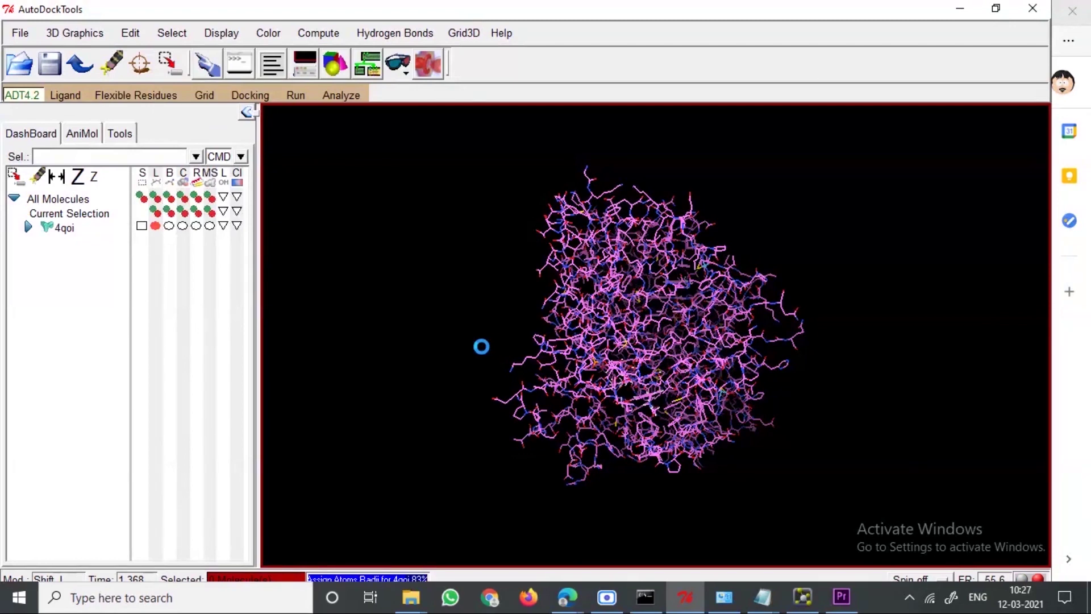
- Choose the loaded 4qoi molecule as the macromolecule for the grid
{"action": "left_click_drag", "start_coordinate": [785, 277], "coordinate": [462, 156]}
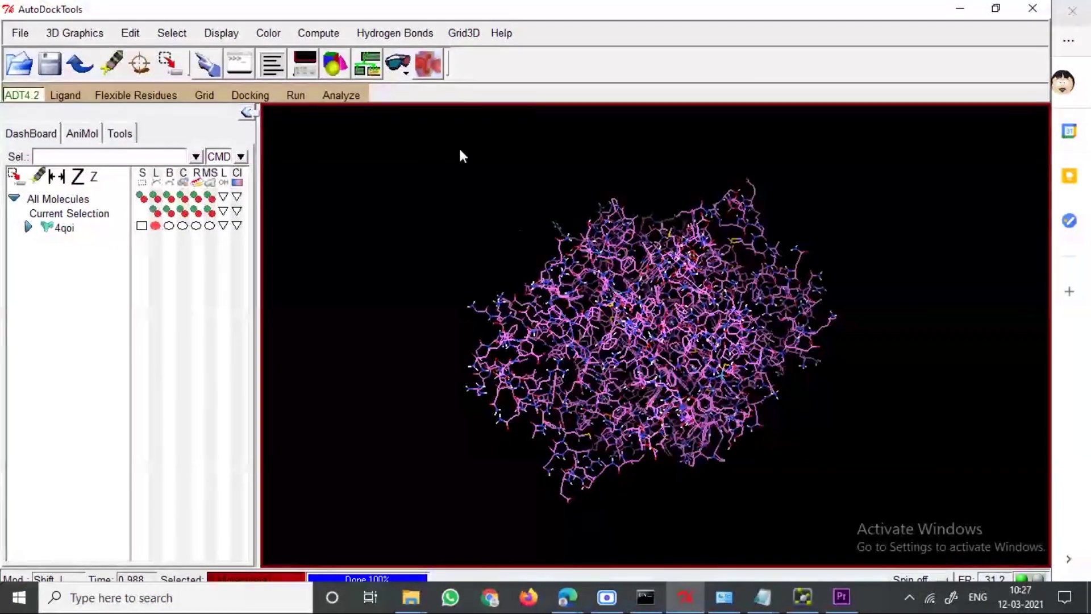
{"action": "left_click", "coordinate": [200, 92]}
{"action": "mouse_move", "coordinate": [276, 150]}
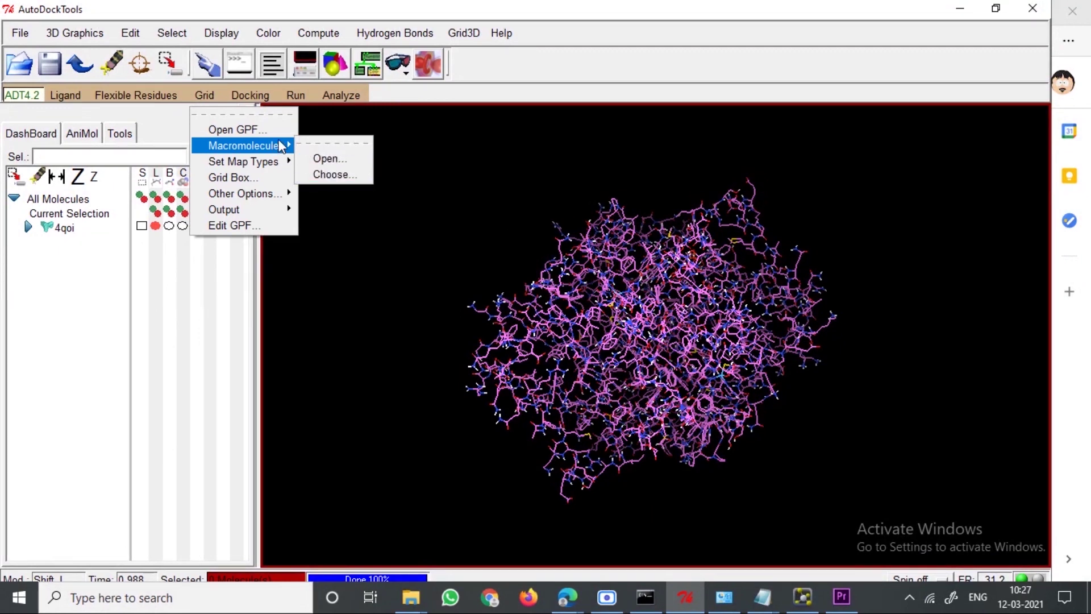
{"action": "left_click", "coordinate": [332, 175]}
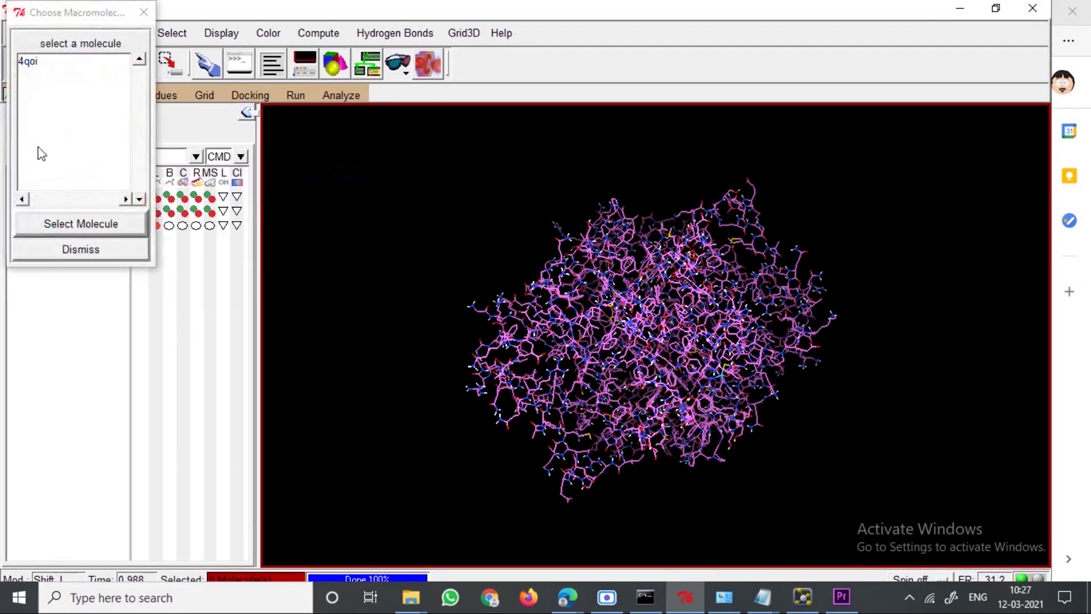
{"action": "left_click", "coordinate": [38, 64]}
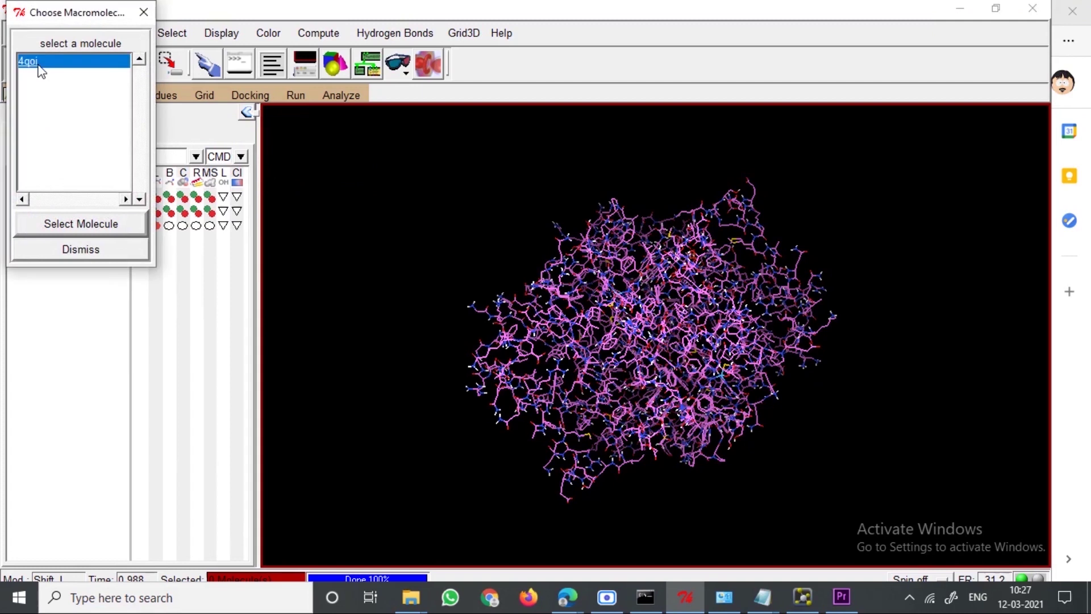
{"action": "left_click", "coordinate": [80, 225]}
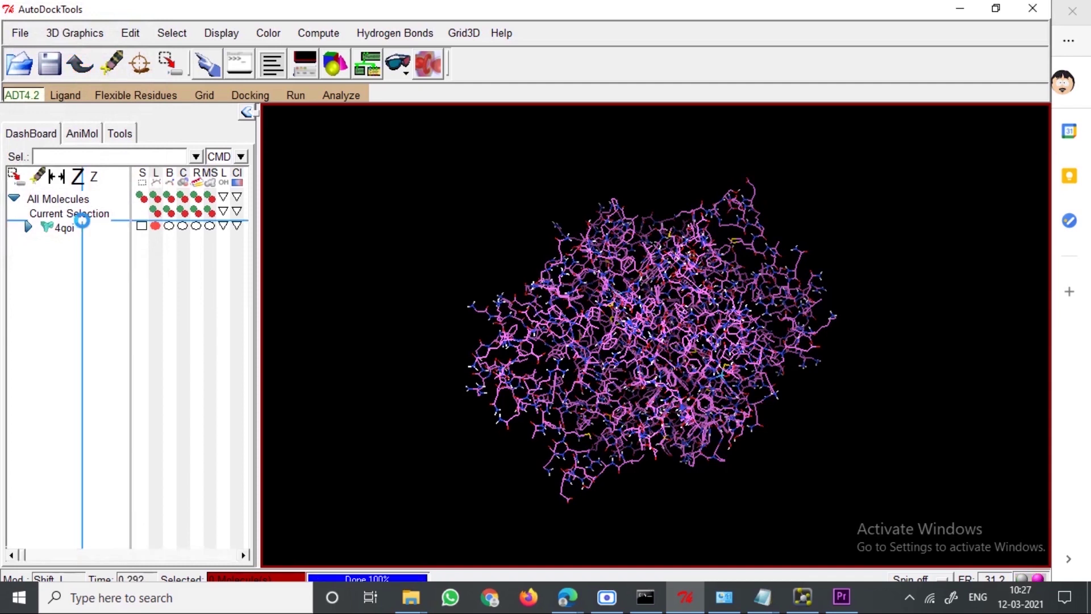
- Save the modified 4qoi macromolecule as the PDBQT file 4qoi in the @#Demo folder on the Desktop
{"action": "left_click", "coordinate": [612, 360]}
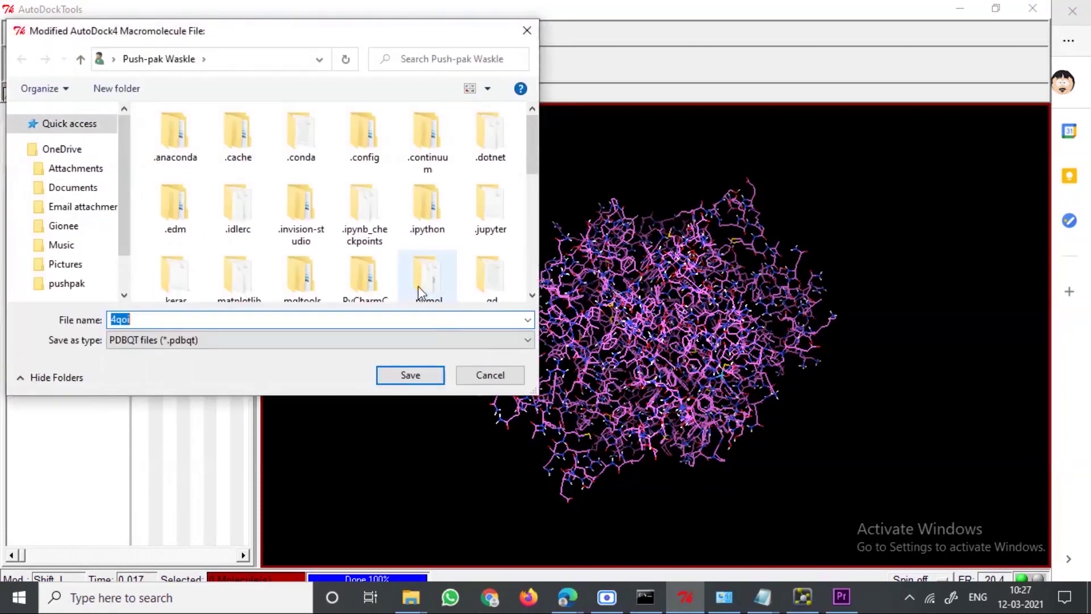
{"action": "scroll", "coordinate": [68, 216], "scroll_direction": "down", "scroll_amount": 3}
{"action": "scroll", "coordinate": [76, 139], "scroll_direction": "up", "scroll_amount": 2}
{"action": "left_click", "coordinate": [50, 248]}
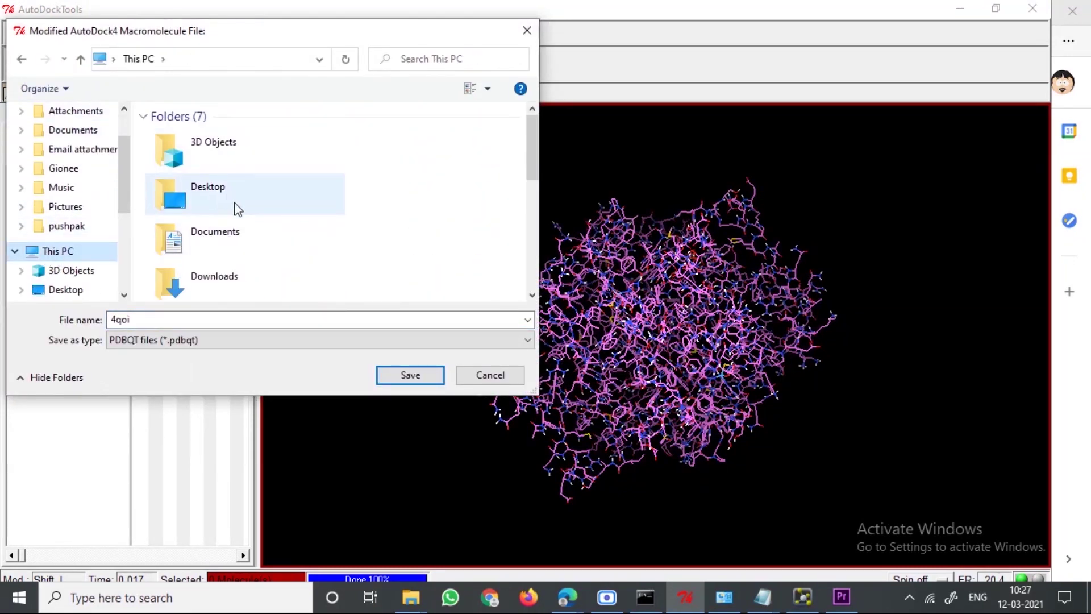
{"action": "scroll", "coordinate": [237, 209], "scroll_direction": "down", "scroll_amount": 2}
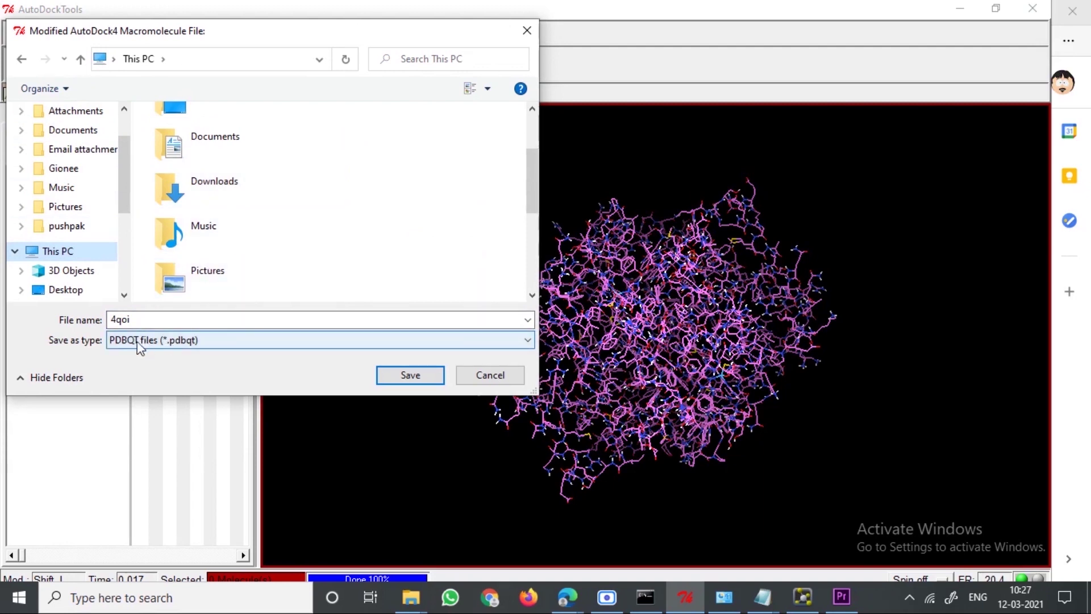
{"action": "left_click", "coordinate": [214, 227]}
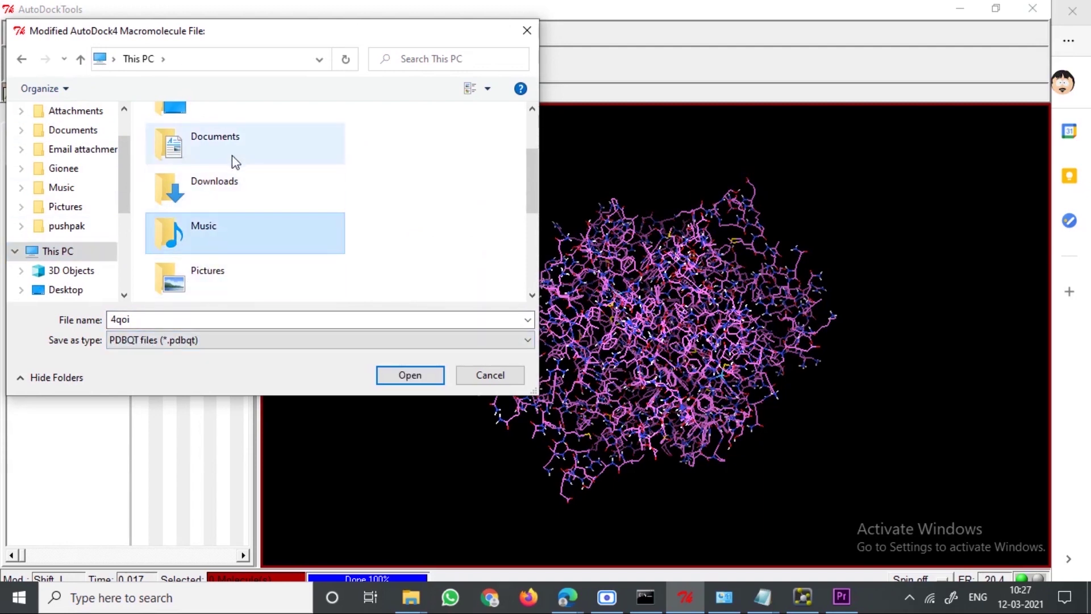
{"action": "scroll", "coordinate": [229, 199], "scroll_direction": "down", "scroll_amount": 2}
{"action": "scroll", "coordinate": [230, 193], "scroll_direction": "up", "scroll_amount": 4}
{"action": "double_click", "coordinate": [230, 185]}
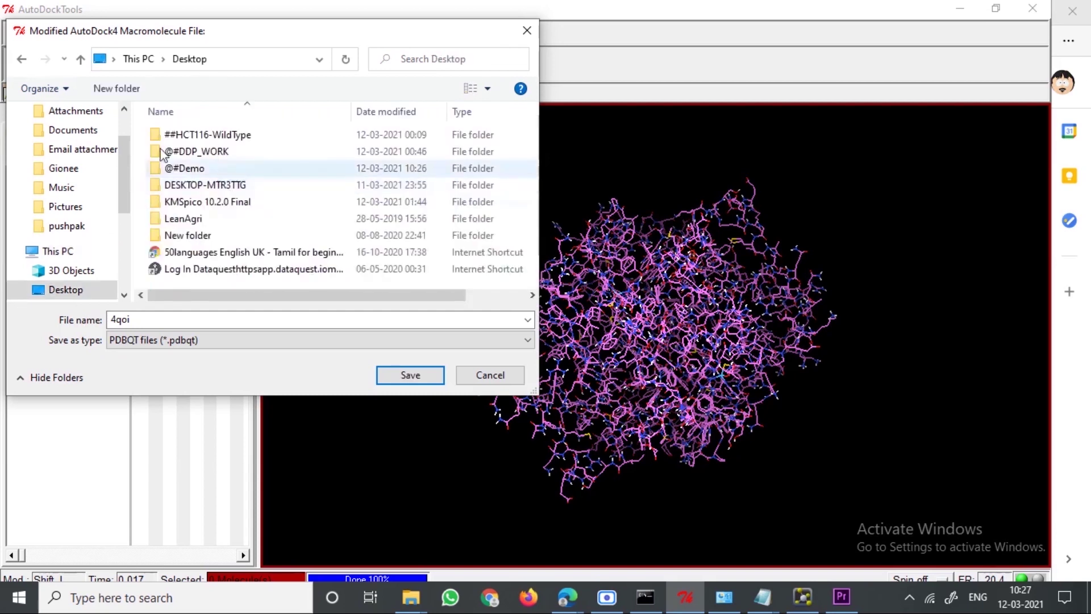
{"action": "double_click", "coordinate": [191, 166]}
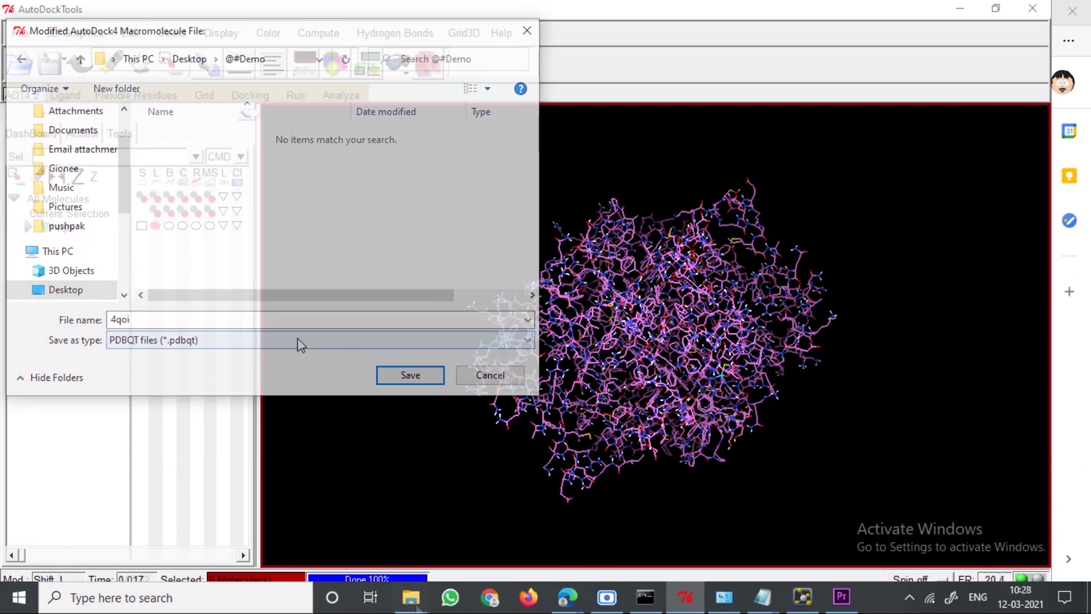
- Check the saved files in the @#Demo folder and delete the 4qoi molecule from AutoDockTools
{"action": "left_click", "coordinate": [419, 590]}
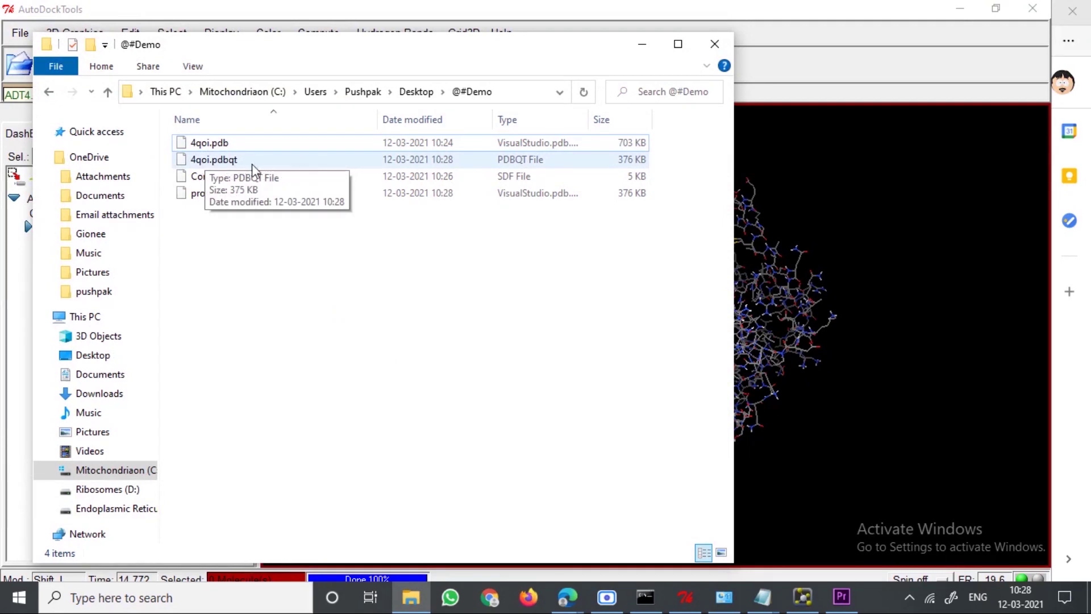
{"action": "right_click", "coordinate": [367, 340]}
{"action": "left_click", "coordinate": [378, 349]}
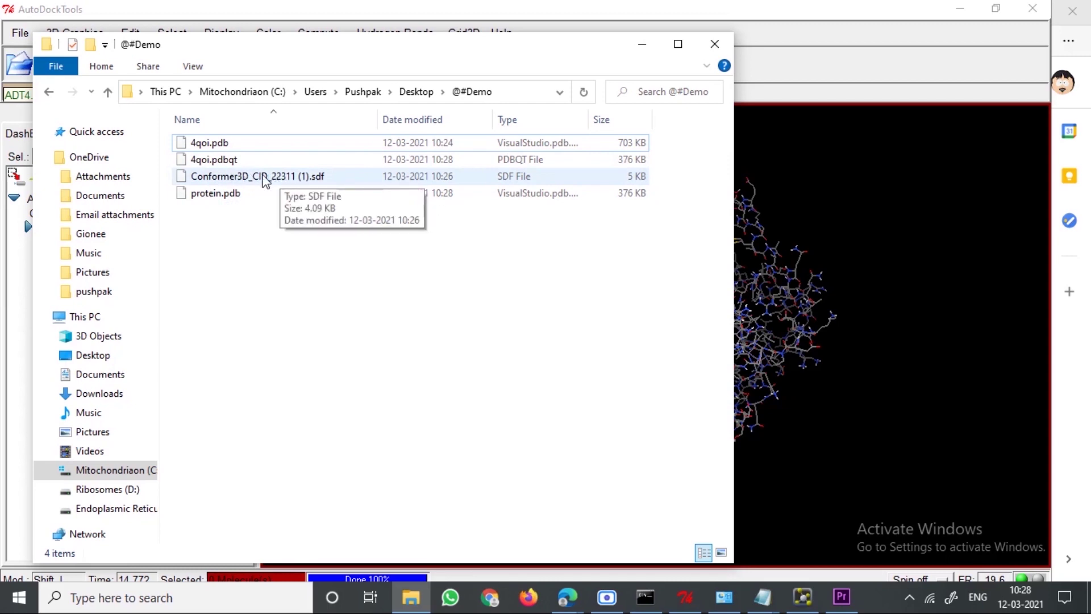
{"action": "left_click", "coordinate": [642, 44]}
{"action": "right_click", "coordinate": [56, 232]}
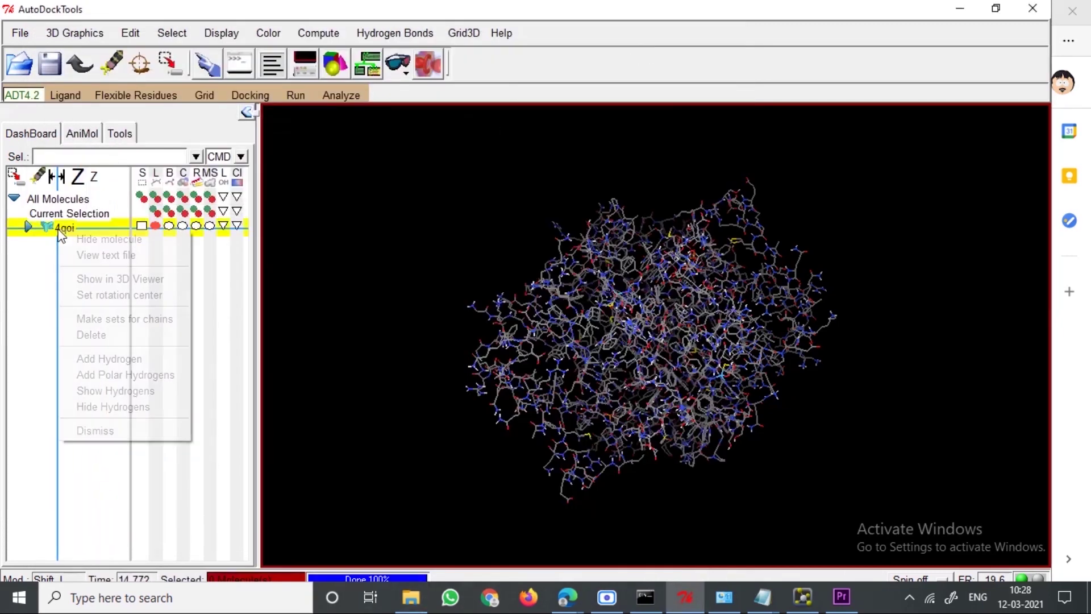
{"action": "left_click", "coordinate": [87, 334]}
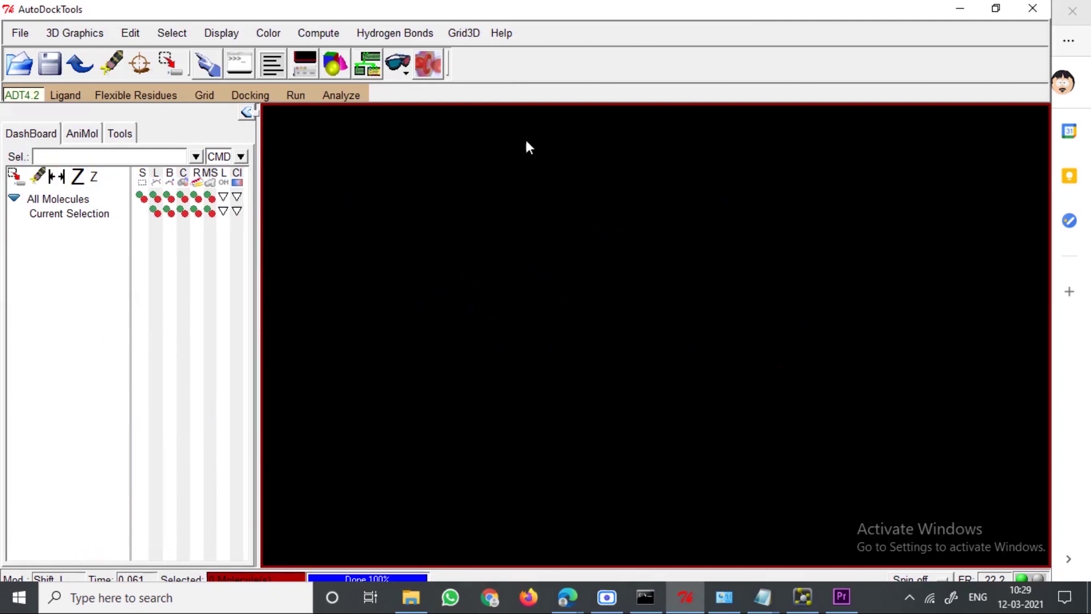
{"action": "left_click", "coordinate": [960, 9]}
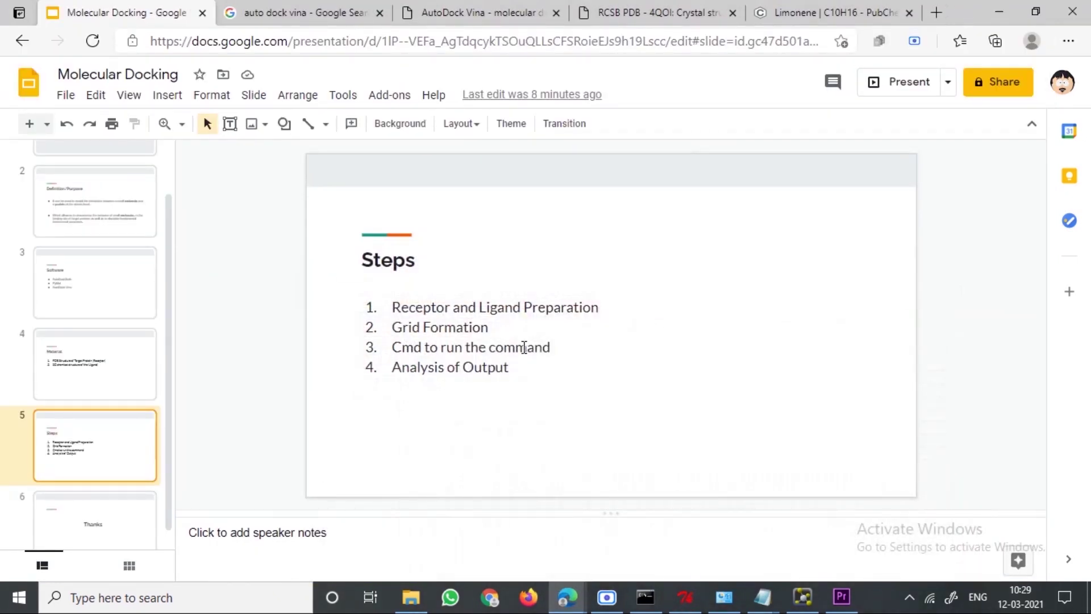
- Switch to PyMOL and load Conformer3D_CID_22311 (1).sdf from the @#Demo folder
{"action": "left_click", "coordinate": [805, 601]}
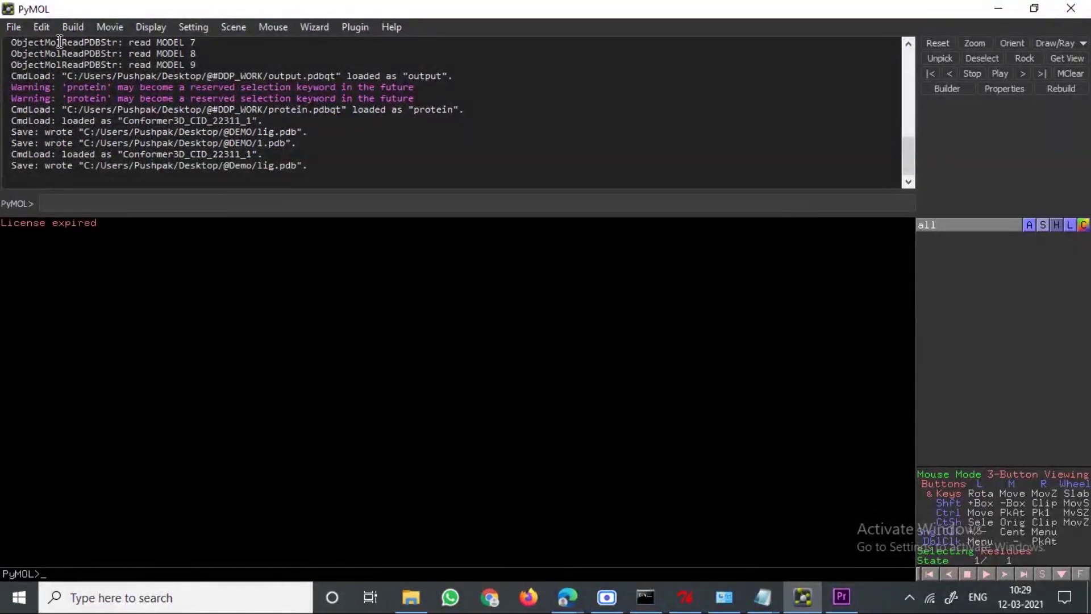
{"action": "left_click", "coordinate": [411, 600]}
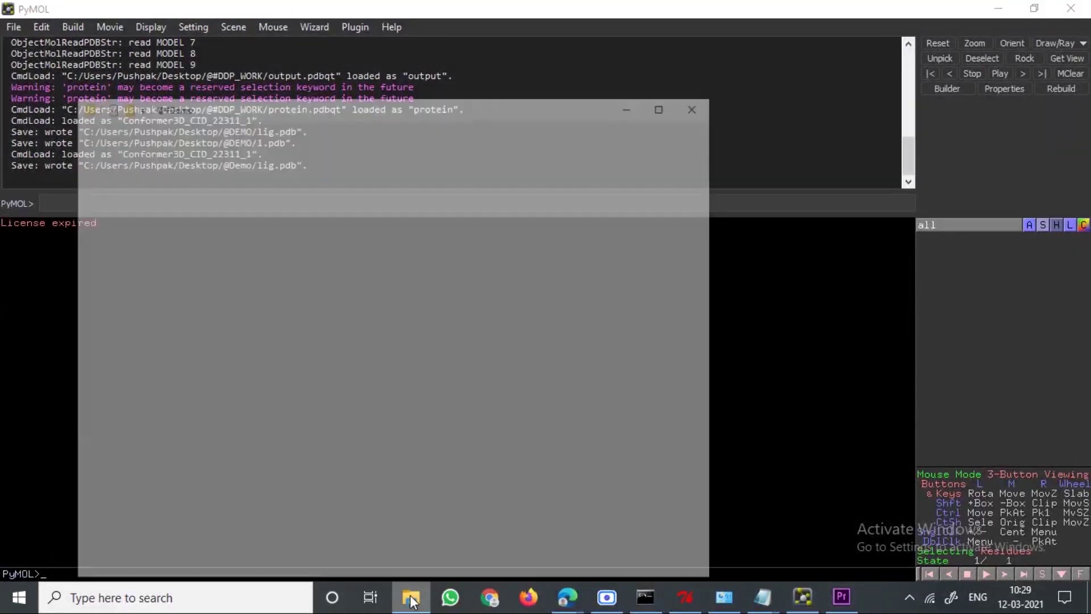
{"action": "left_click_drag", "start_coordinate": [305, 53], "coordinate": [683, 59]}
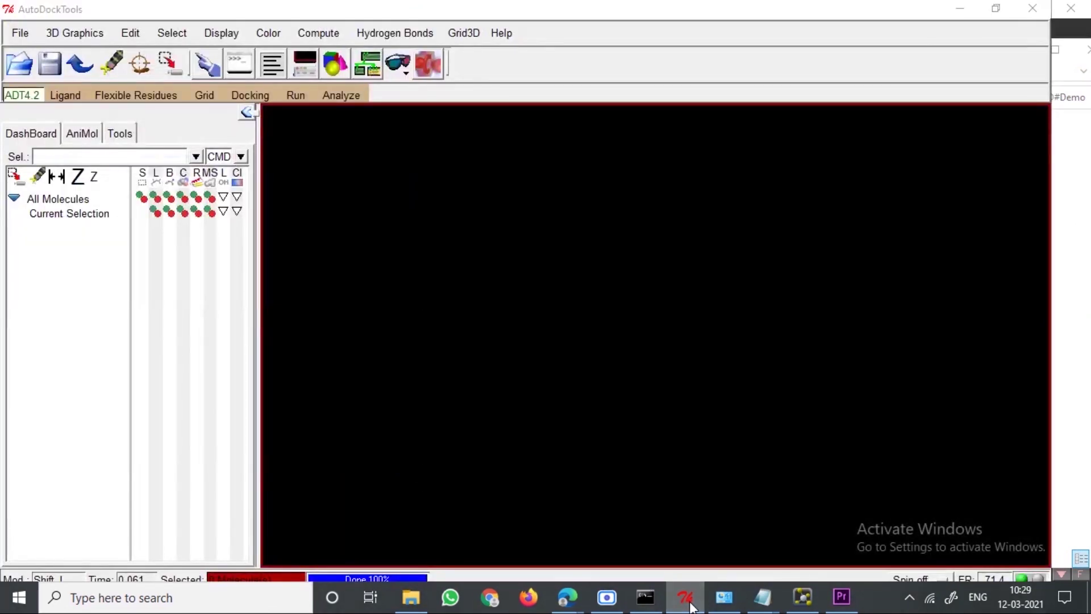
{"action": "left_click", "coordinate": [690, 605]}
{"action": "left_click_drag", "start_coordinate": [637, 189], "coordinate": [285, 325]}
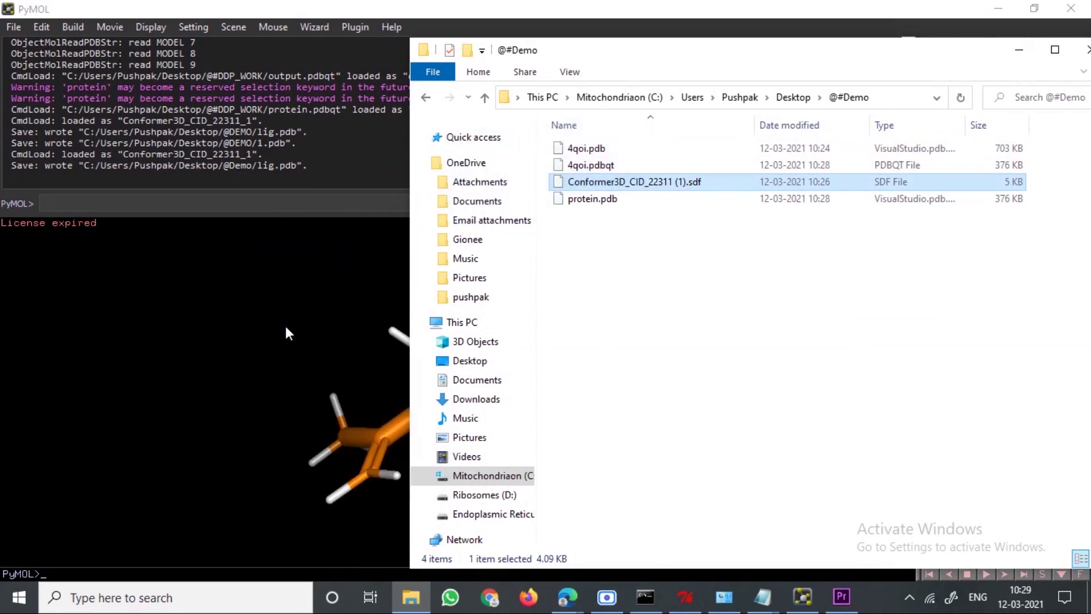
{"action": "left_click", "coordinate": [1019, 49]}
{"action": "left_click_drag", "start_coordinate": [364, 361], "coordinate": [311, 392]}
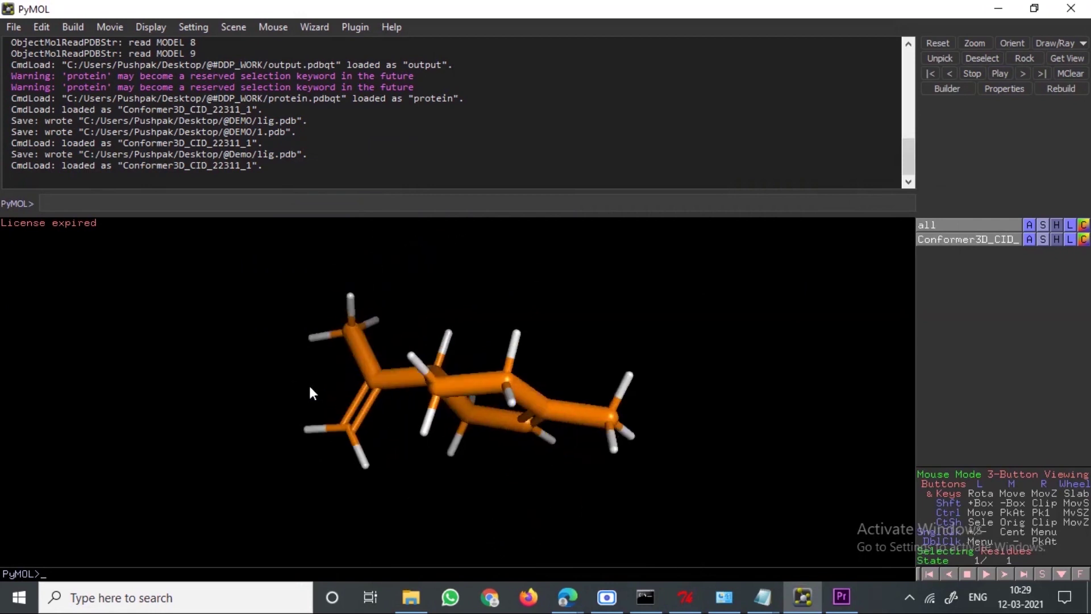
- Set up a molecule export with Conformer3D_CID_22311_1 as the selection and 1 as the state
{"action": "left_click", "coordinate": [14, 27]}
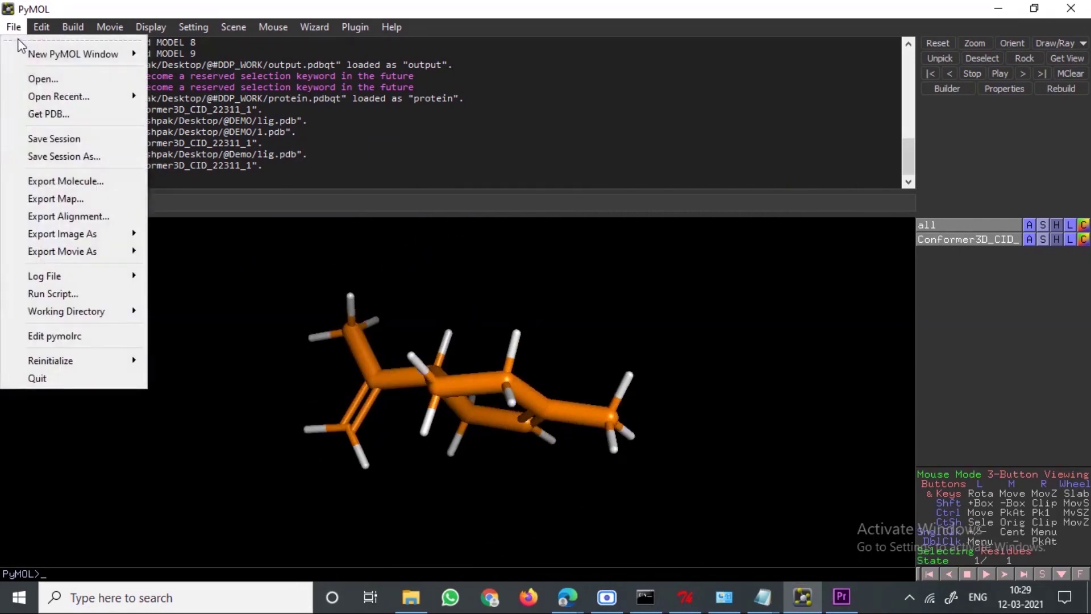
{"action": "left_click", "coordinate": [65, 181]}
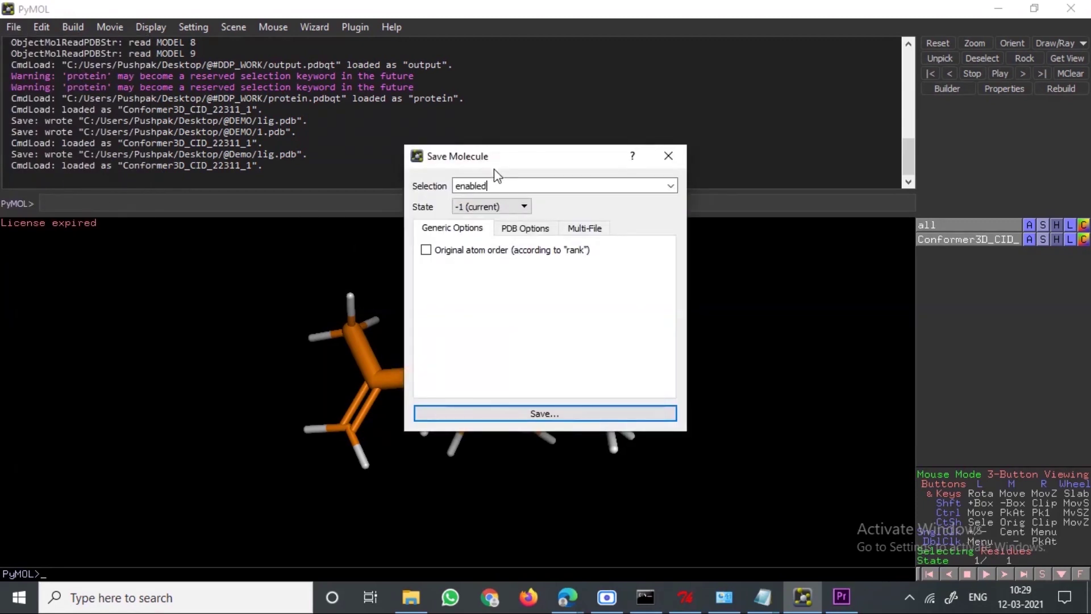
{"action": "left_click_drag", "start_coordinate": [475, 153], "coordinate": [318, 141]}
{"action": "left_click", "coordinate": [374, 174]}
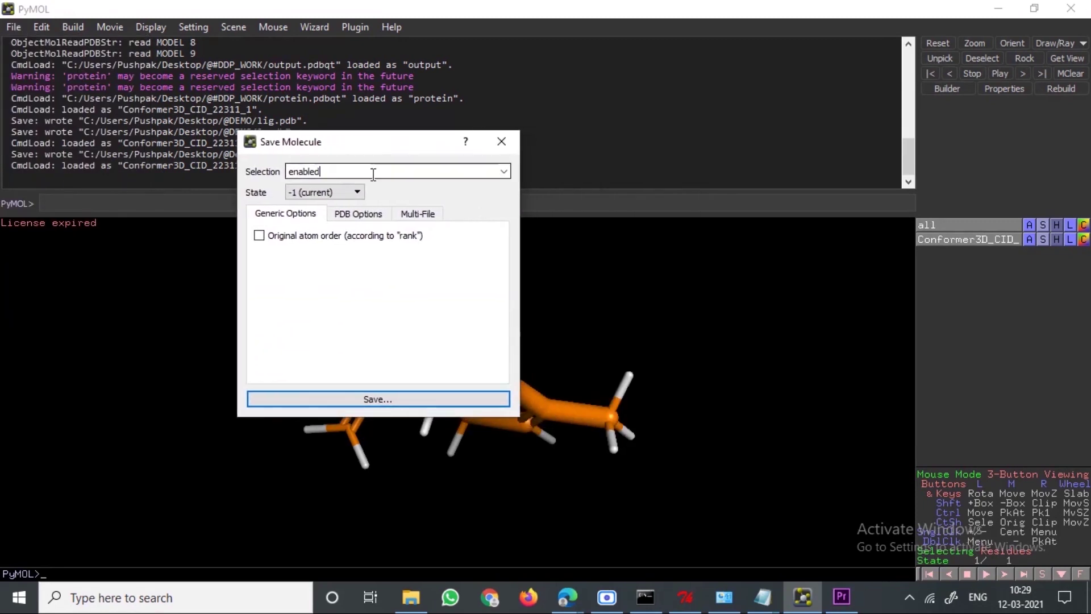
{"action": "left_click", "coordinate": [503, 172]}
{"action": "left_click", "coordinate": [472, 203]}
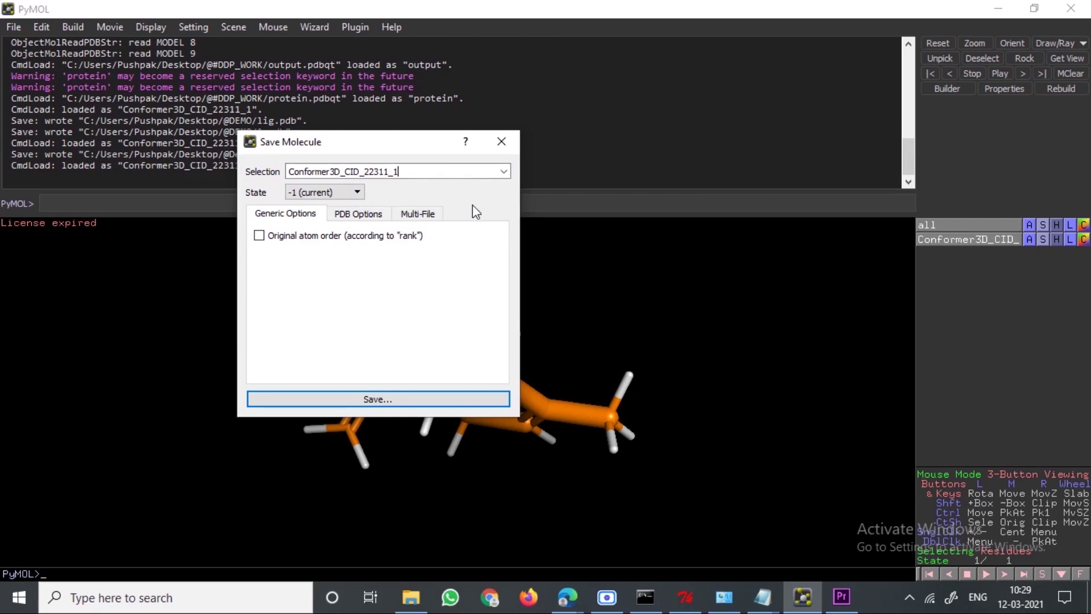
{"action": "left_click", "coordinate": [324, 192]}
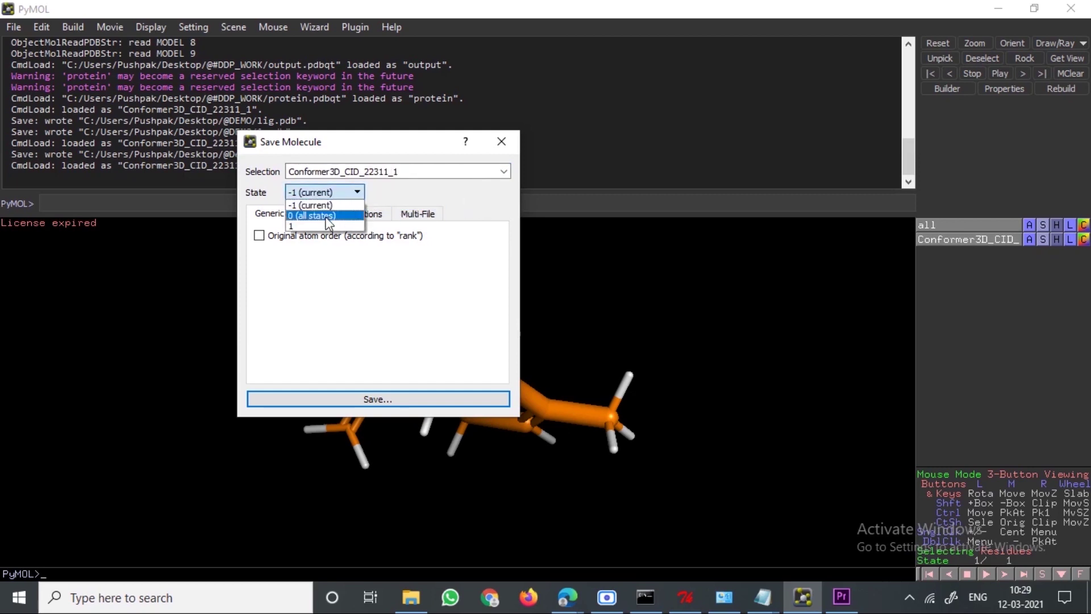
{"action": "left_click", "coordinate": [325, 226]}
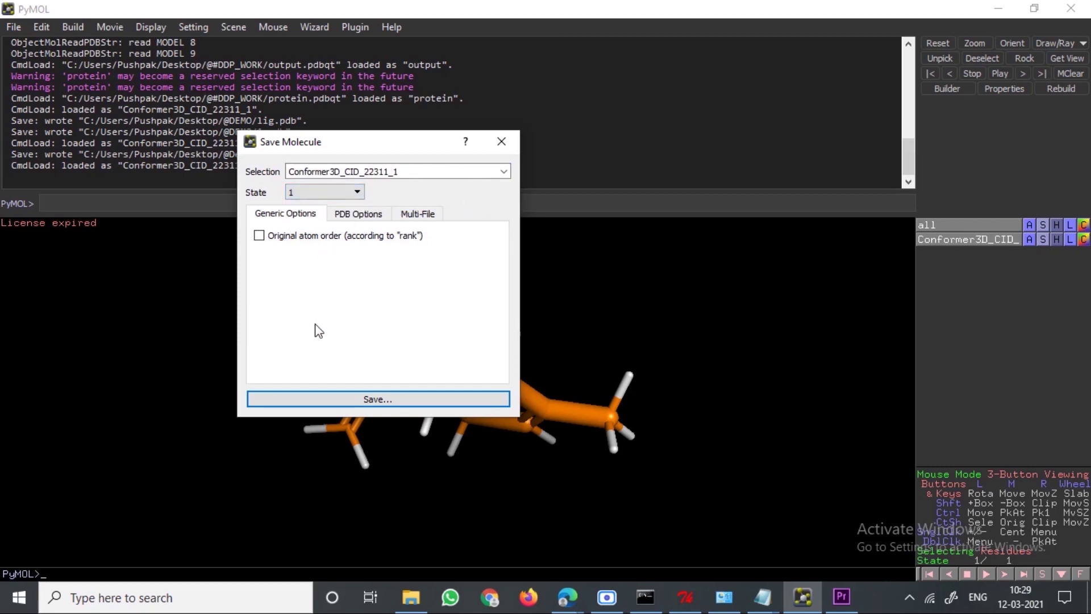
- Save the exported ligand in PDB format as lig in the @#Demo folder
{"action": "left_click", "coordinate": [348, 398]}
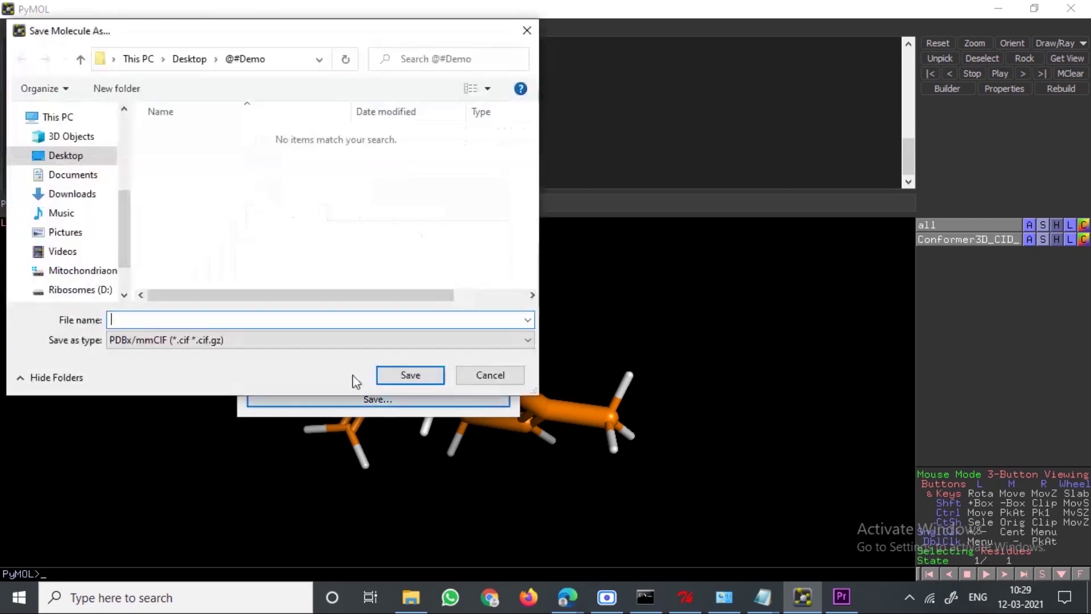
{"action": "left_click", "coordinate": [256, 340]}
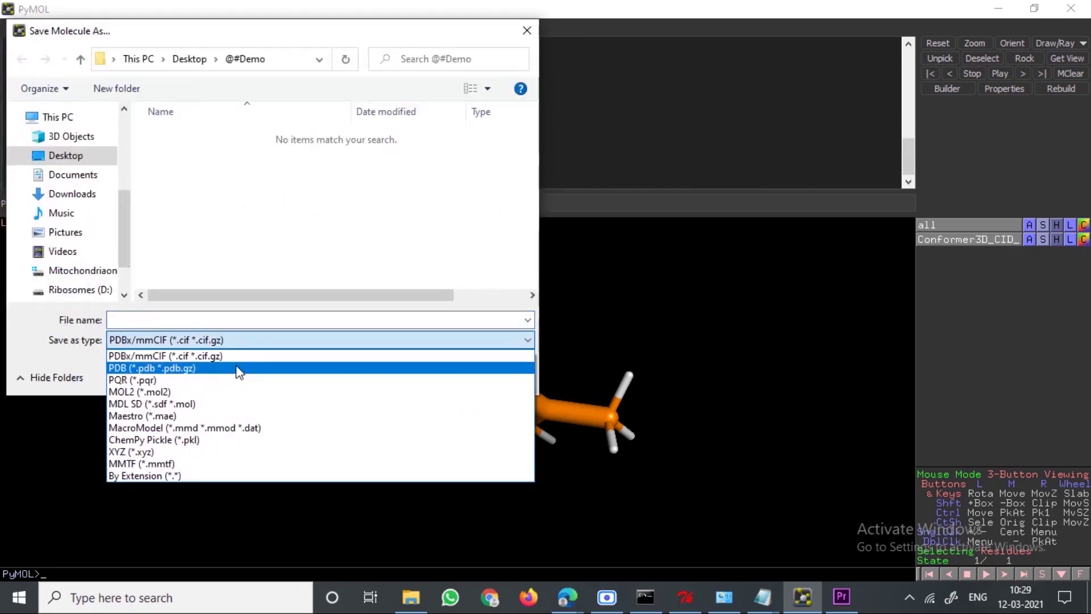
{"action": "left_click", "coordinate": [236, 369]}
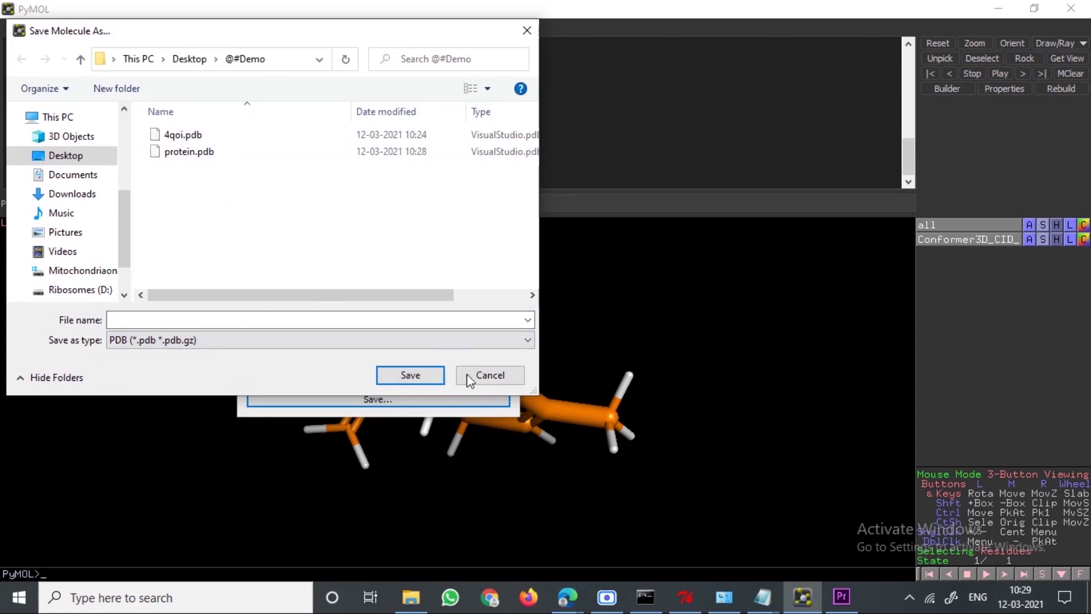
{"action": "left_click", "coordinate": [311, 317]}
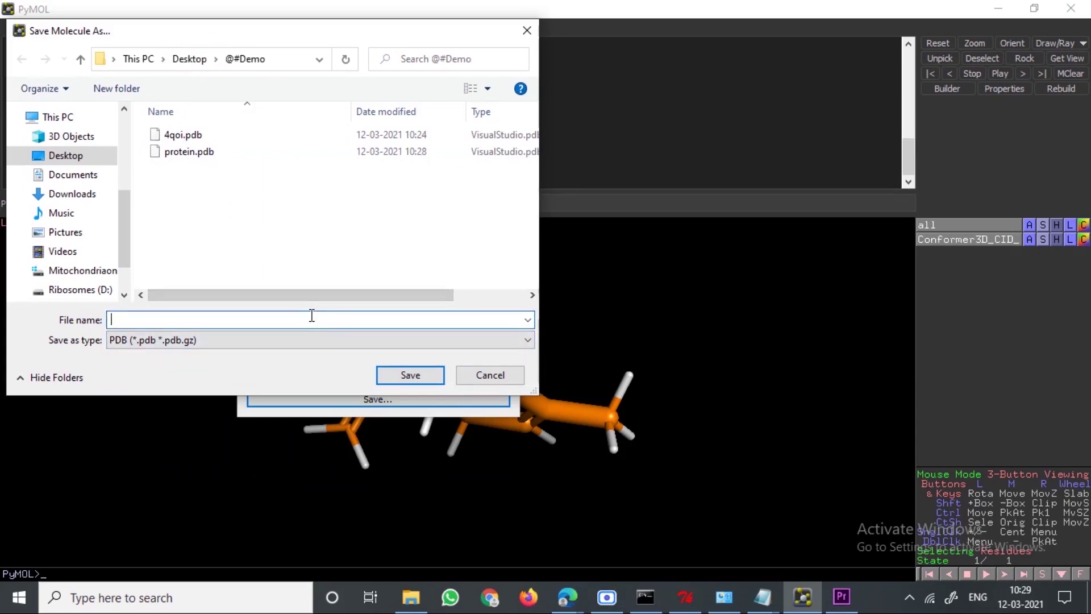
{"action": "type", "text": "lig"}
{"action": "key", "text": "Return"}
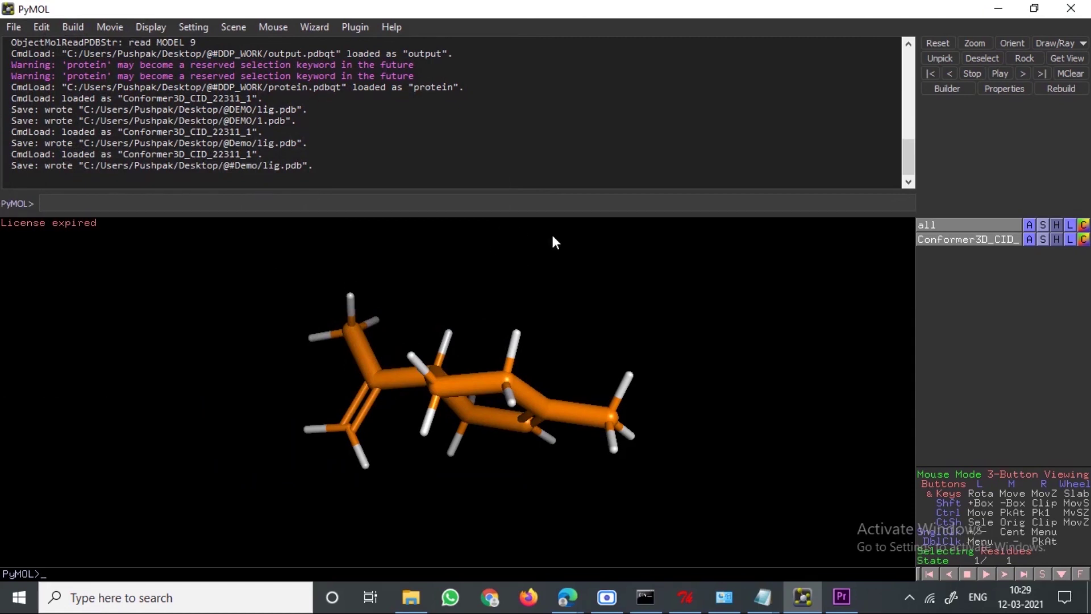
- Switch to AutoDockTools and load lig.pdb from the @#Demo folder
{"action": "left_click", "coordinate": [998, 8]}
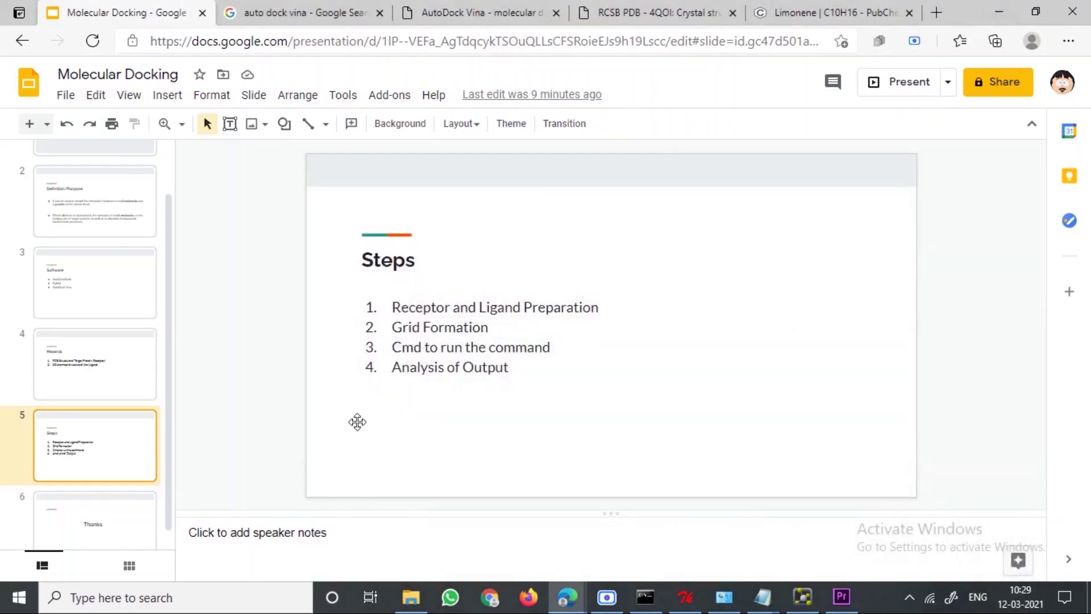
{"action": "left_click", "coordinate": [411, 597]}
{"action": "left_click", "coordinate": [616, 353]}
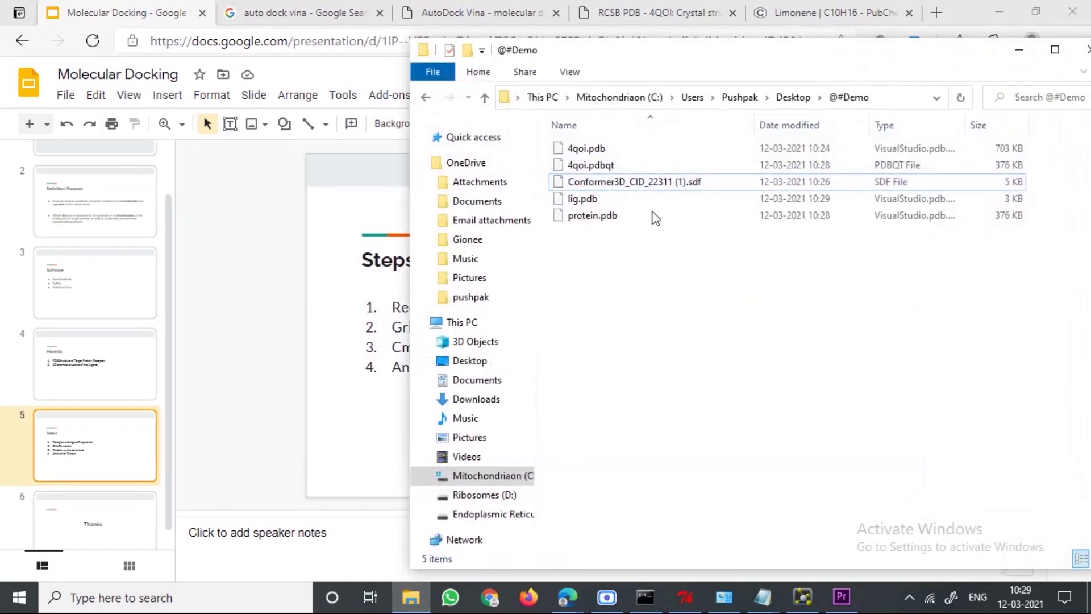
{"action": "left_click", "coordinate": [266, 265]}
{"action": "left_click", "coordinate": [686, 597]}
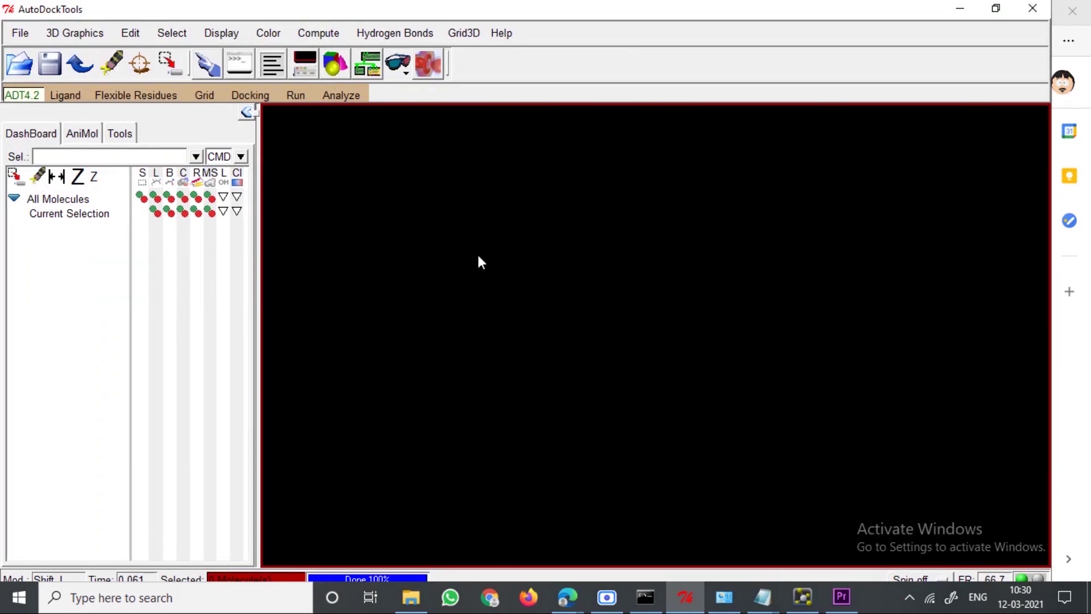
{"action": "left_click", "coordinate": [411, 597]}
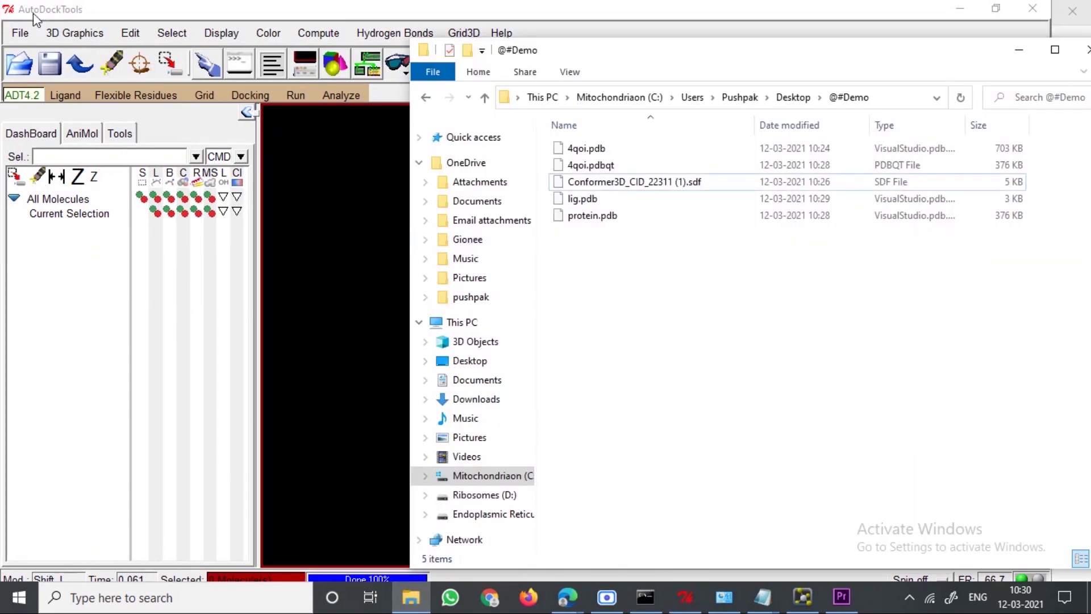
{"action": "left_click_drag", "start_coordinate": [585, 199], "coordinate": [322, 325]}
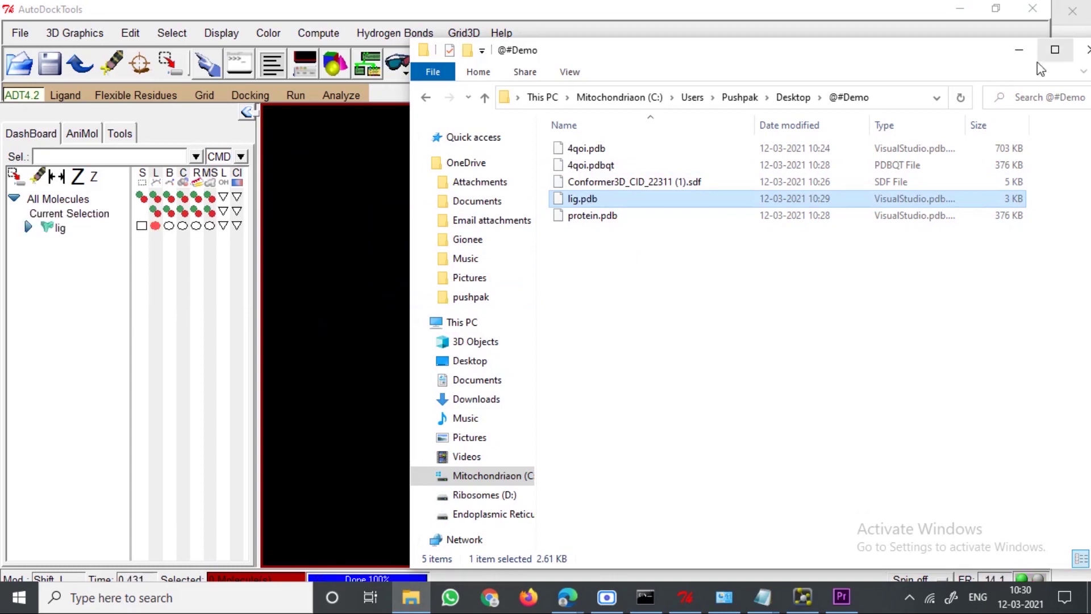
{"action": "left_click", "coordinate": [1019, 50]}
{"action": "left_click_drag", "start_coordinate": [489, 267], "coordinate": [670, 343]}
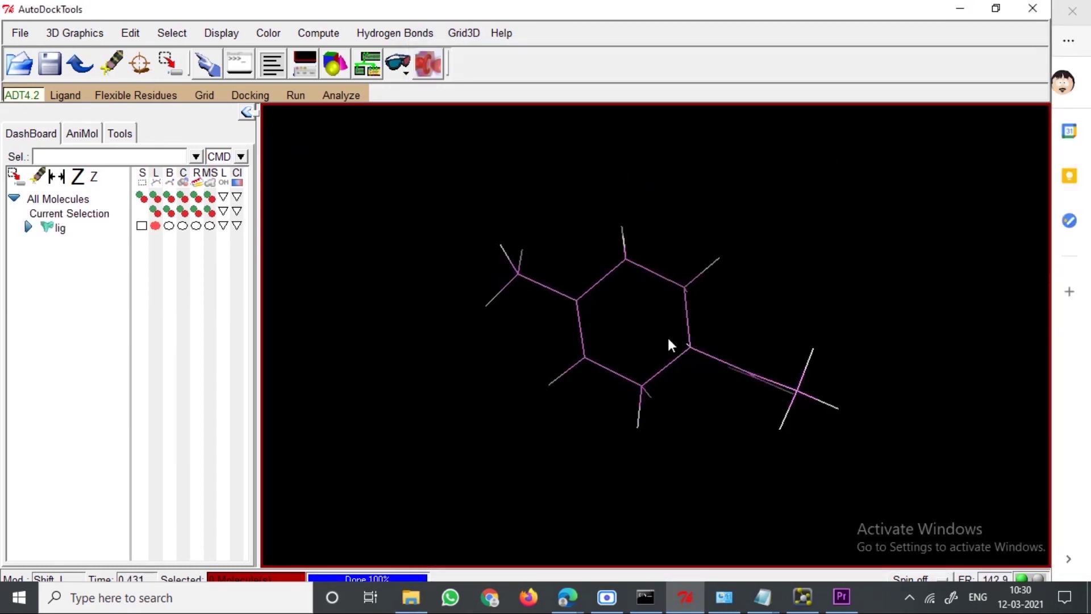
- Choose the loaded lig molecule as the AutoDock4 ligand and accept its setup summary
{"action": "left_click", "coordinate": [65, 95]}
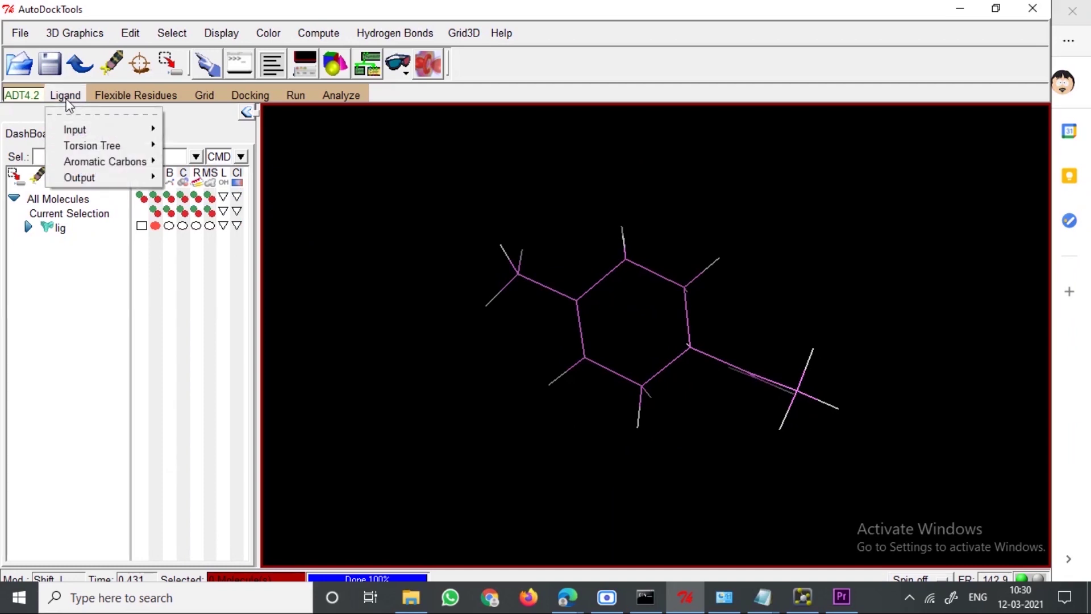
{"action": "mouse_move", "coordinate": [69, 131]}
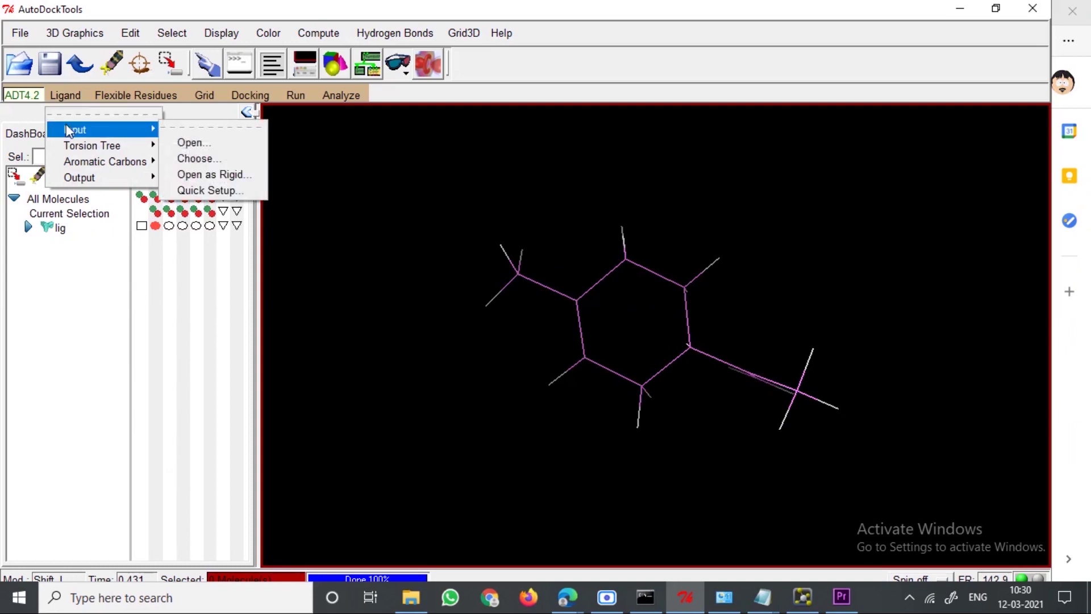
{"action": "left_click", "coordinate": [196, 156]}
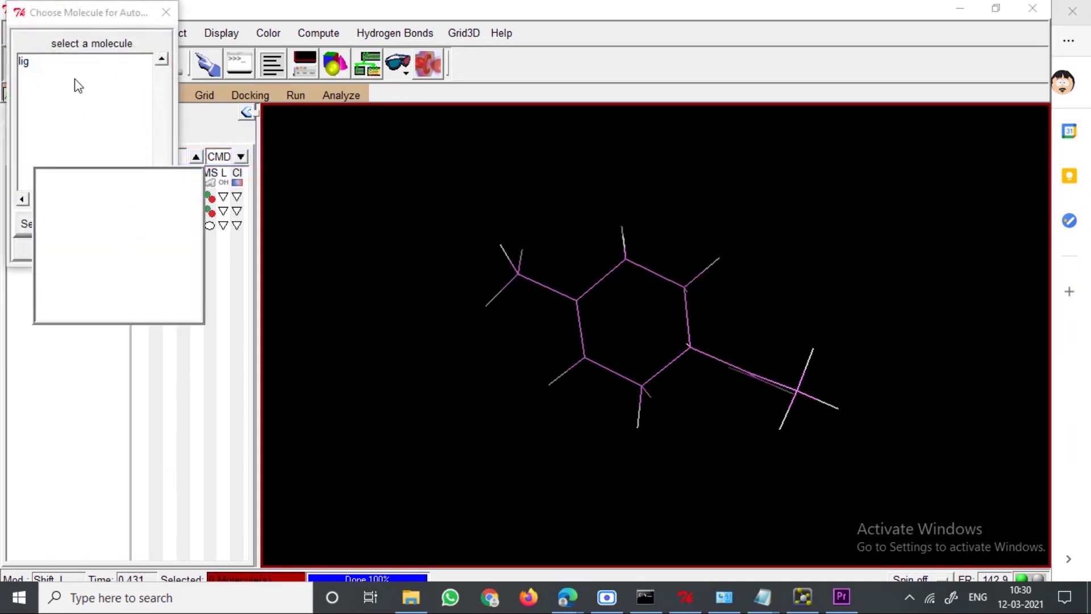
{"action": "left_click", "coordinate": [41, 64]}
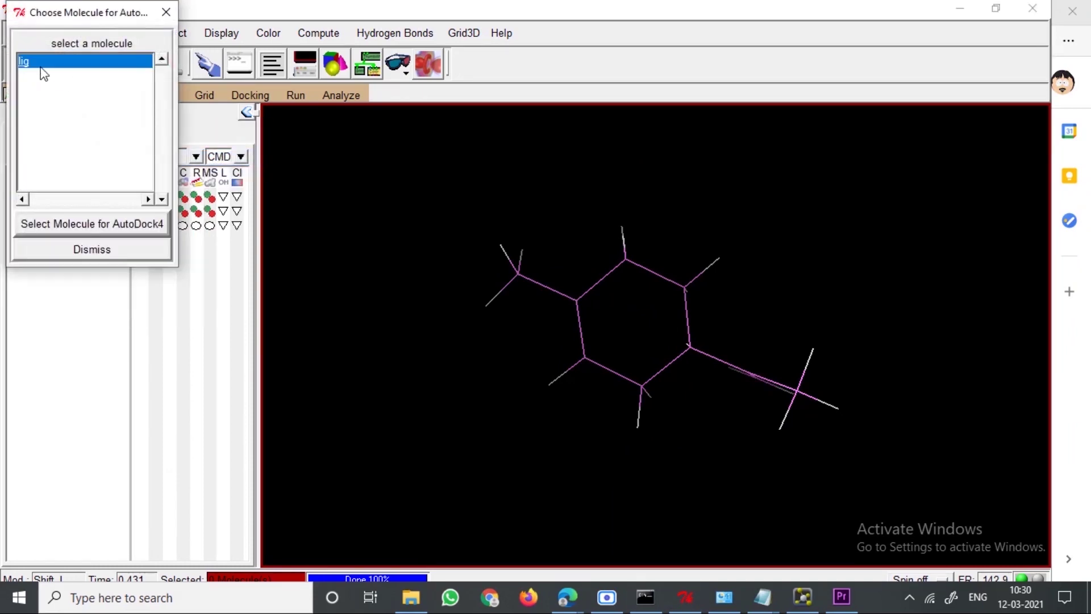
{"action": "left_click", "coordinate": [89, 226]}
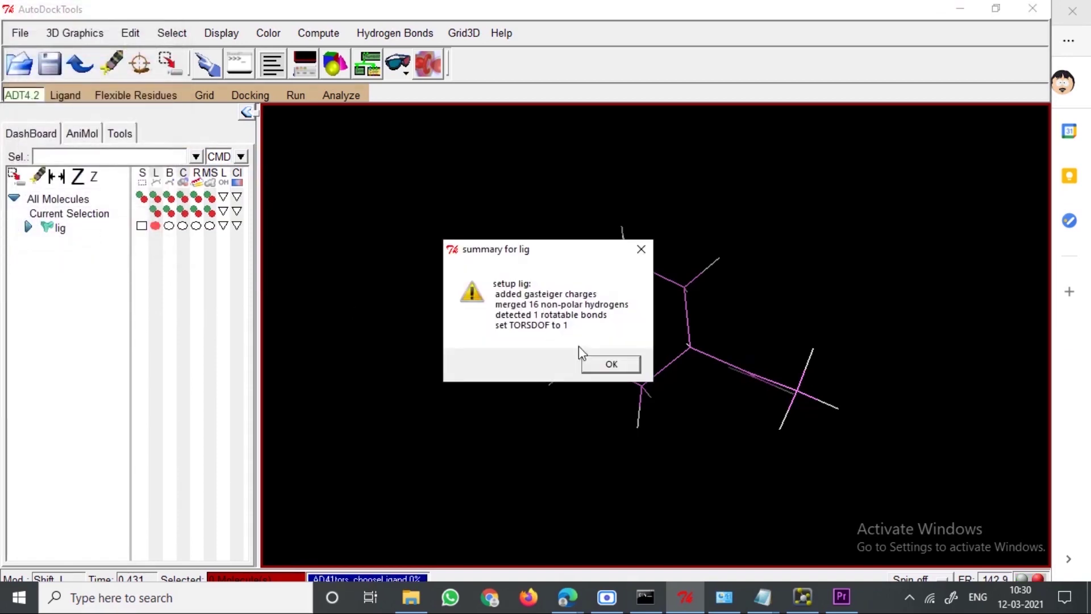
{"action": "left_click", "coordinate": [598, 362]}
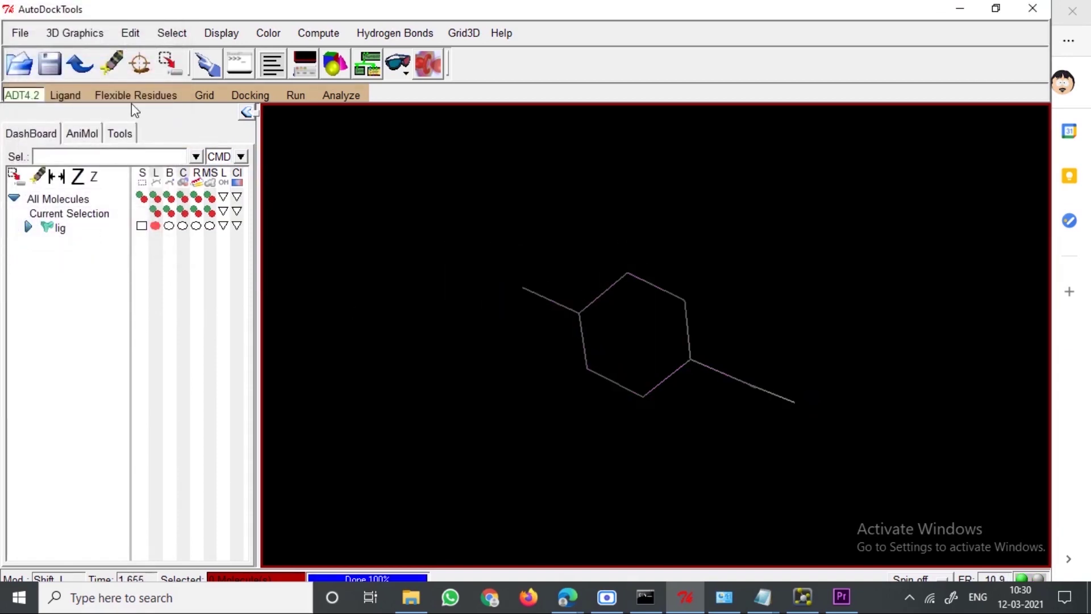
- Save the prepared ligand as a PDBQT file named lig in the @#Demo folder on the Desktop
{"action": "left_click", "coordinate": [65, 97]}
{"action": "mouse_move", "coordinate": [129, 181]}
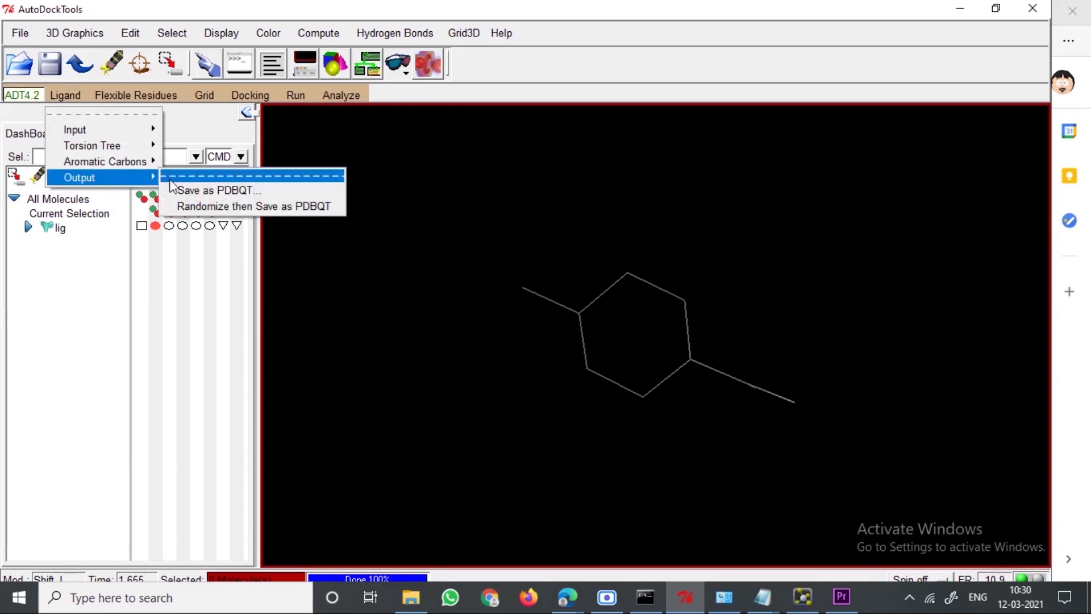
{"action": "left_click", "coordinate": [184, 192]}
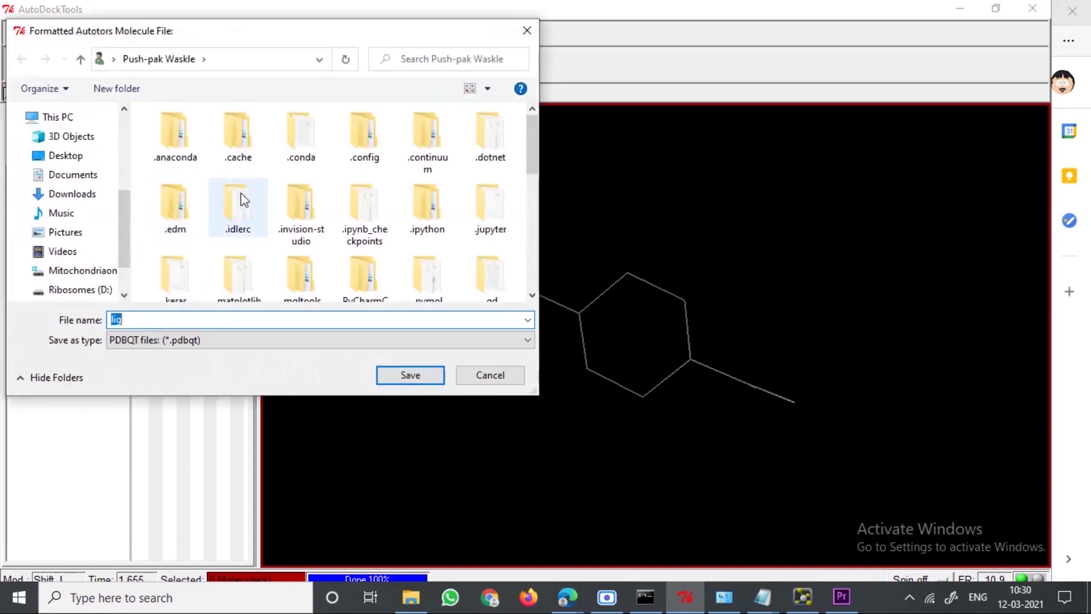
{"action": "left_click", "coordinate": [71, 158]}
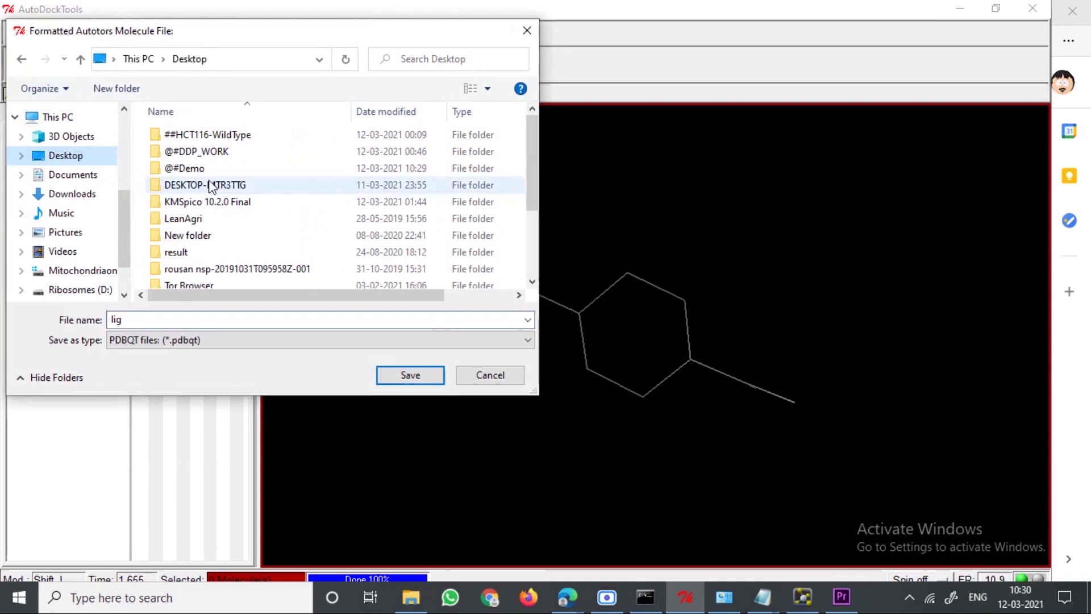
{"action": "double_click", "coordinate": [214, 168]}
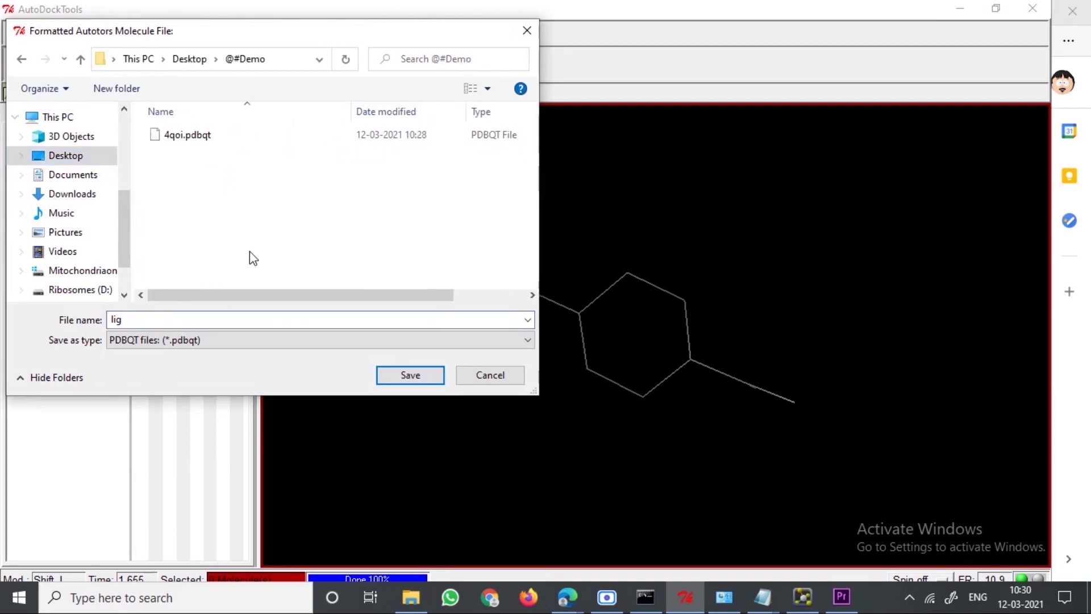
{"action": "left_click", "coordinate": [400, 374]}
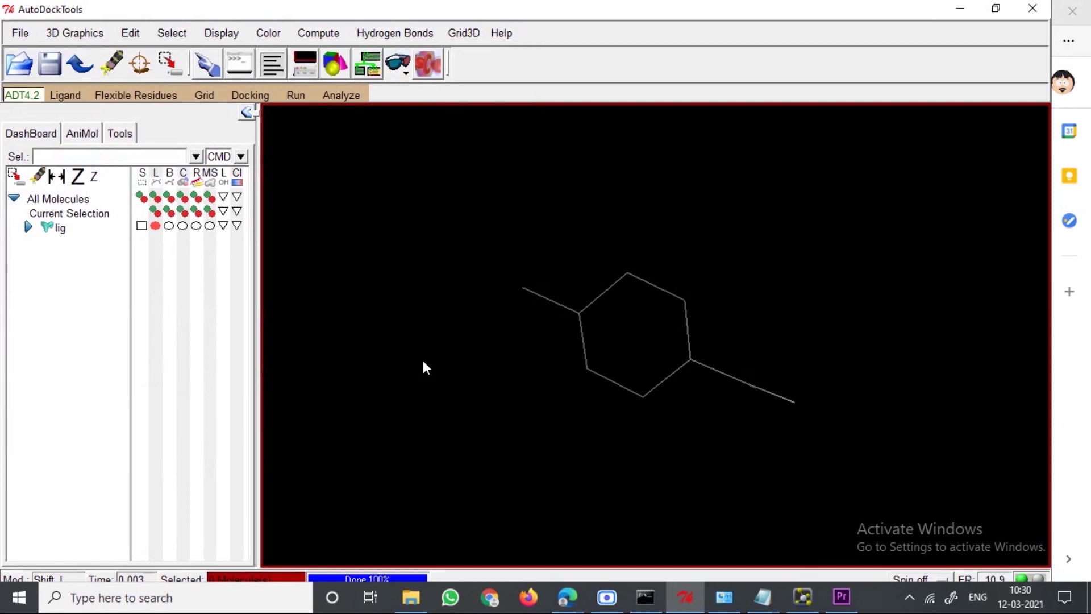
- Switch to File Explorer and rename lig.pdb in the @#Demo folder as ligand.pdb
{"action": "mouse_move", "coordinate": [411, 596]}
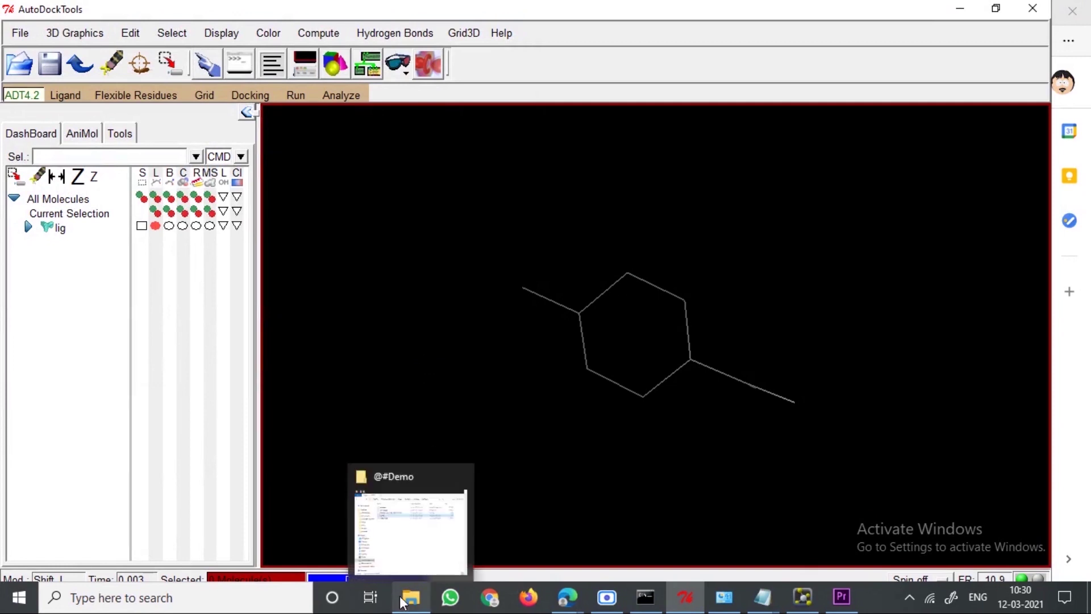
{"action": "left_click", "coordinate": [392, 529]}
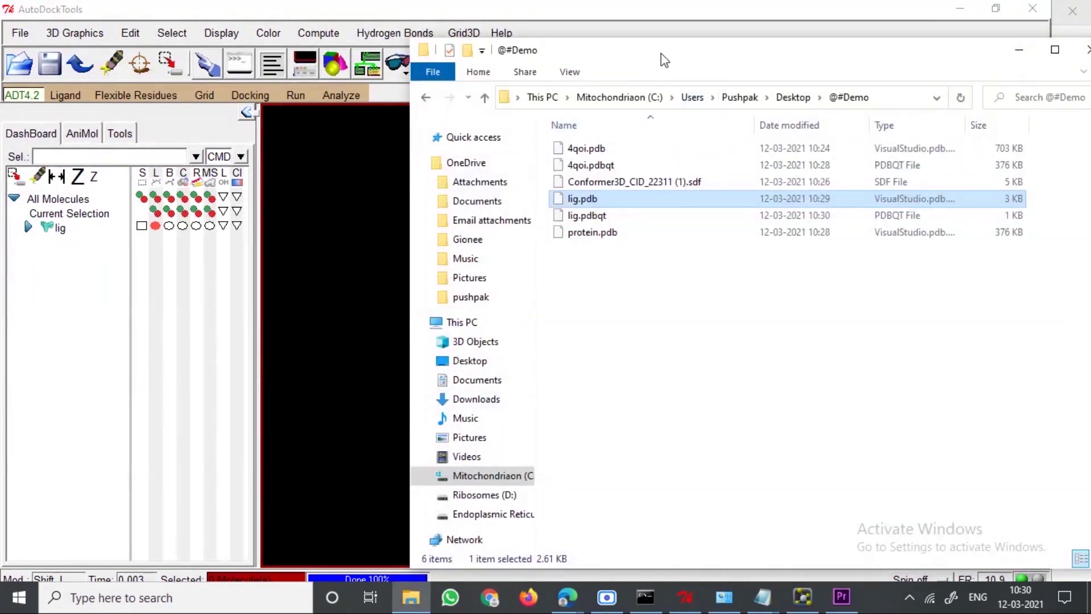
{"action": "left_click_drag", "start_coordinate": [664, 59], "coordinate": [697, 59]}
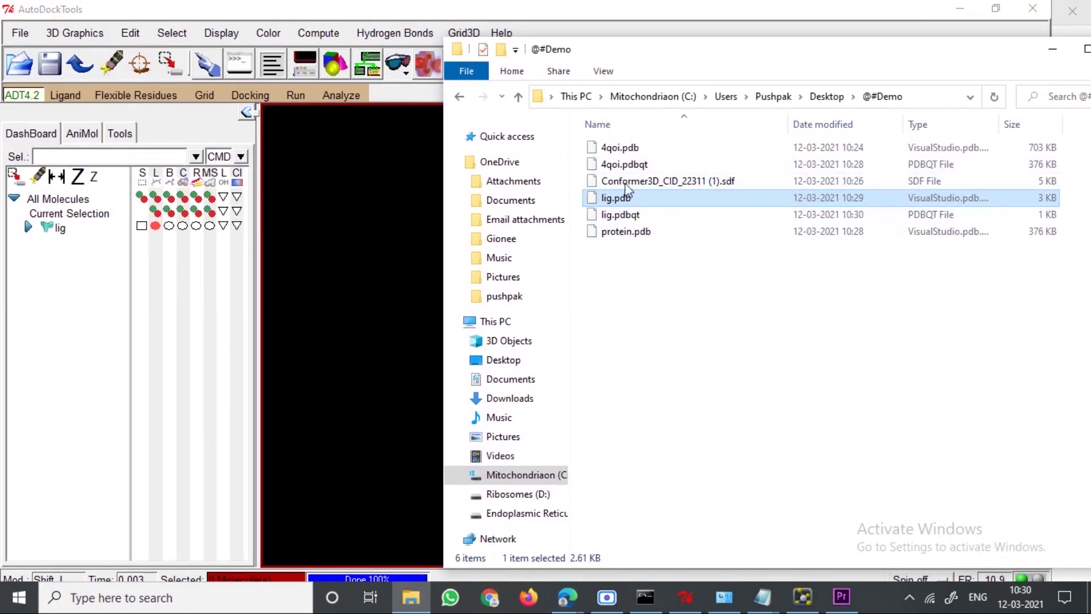
{"action": "left_click", "coordinate": [658, 314]}
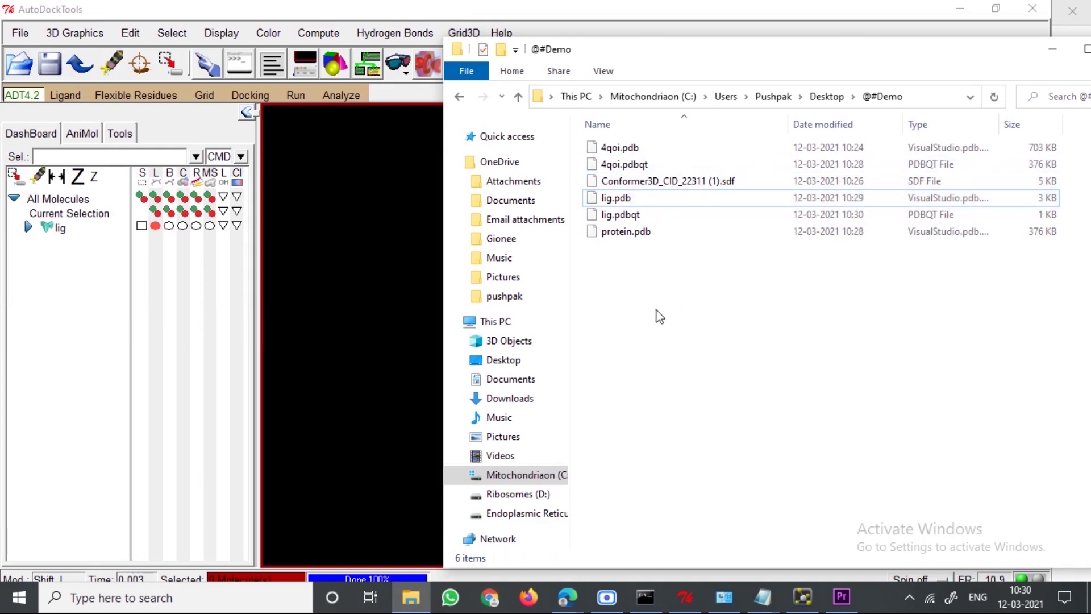
{"action": "left_click", "coordinate": [607, 203]}
{"action": "right_click", "coordinate": [607, 203]}
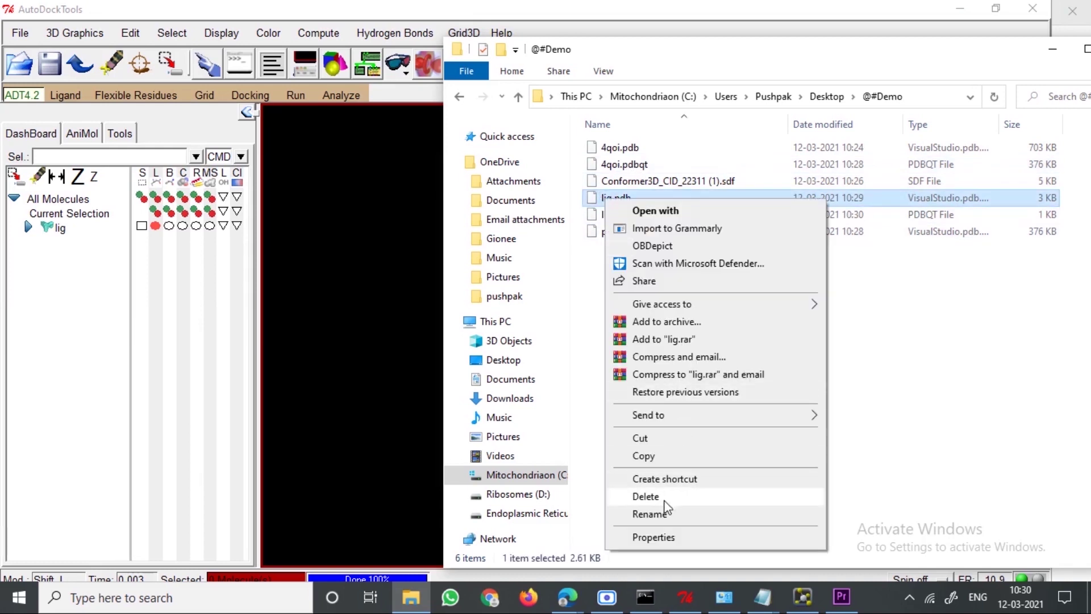
{"action": "left_click", "coordinate": [655, 515]}
{"action": "type", "text": "ligand.pdb"}
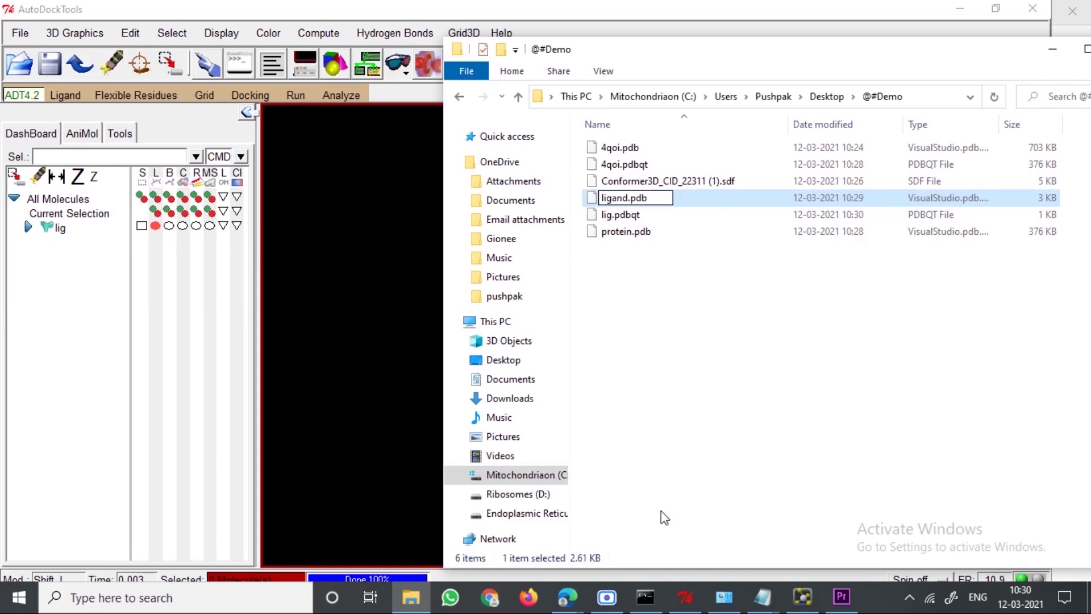
{"action": "left_click", "coordinate": [654, 300]}
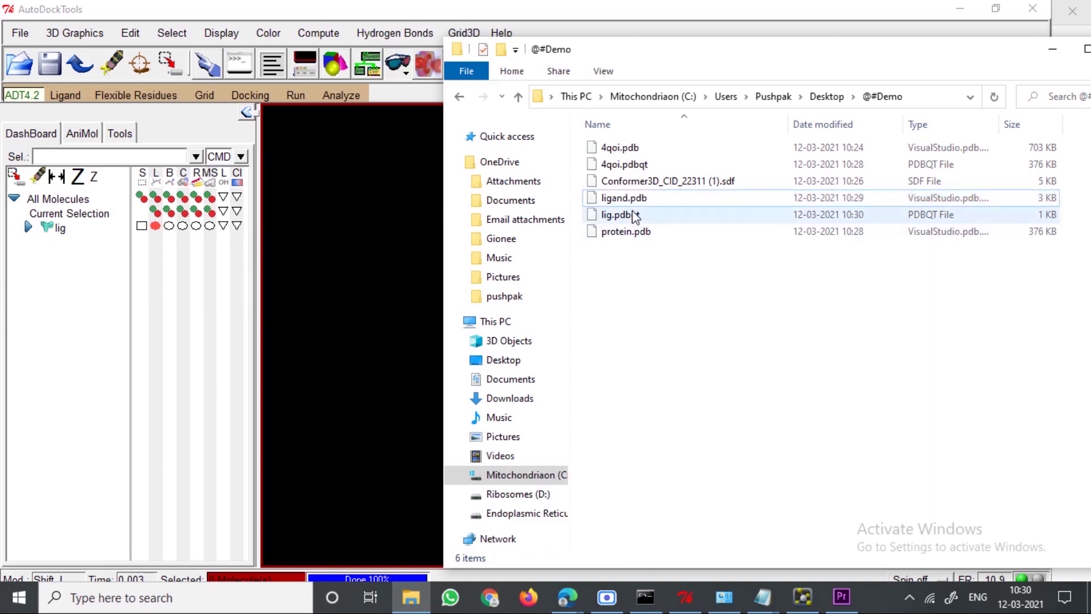
- Rename lig.pdbqt in the @#Demo folder as ligand.pdbqt
{"action": "right_click", "coordinate": [617, 215]}
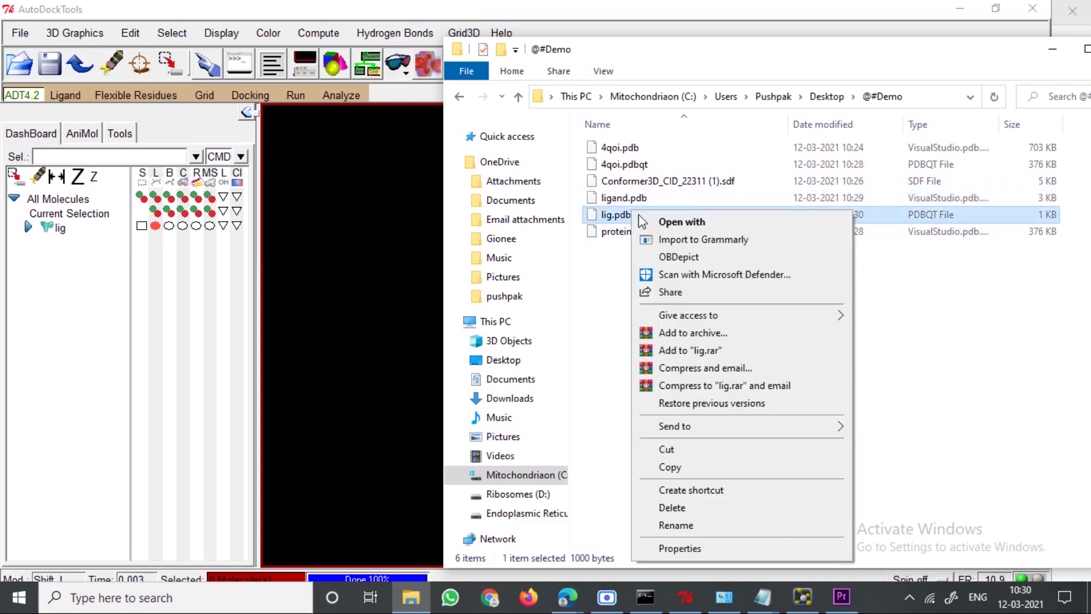
{"action": "left_click", "coordinate": [696, 526]}
{"action": "type", "text": "ligand.pdbqt"}
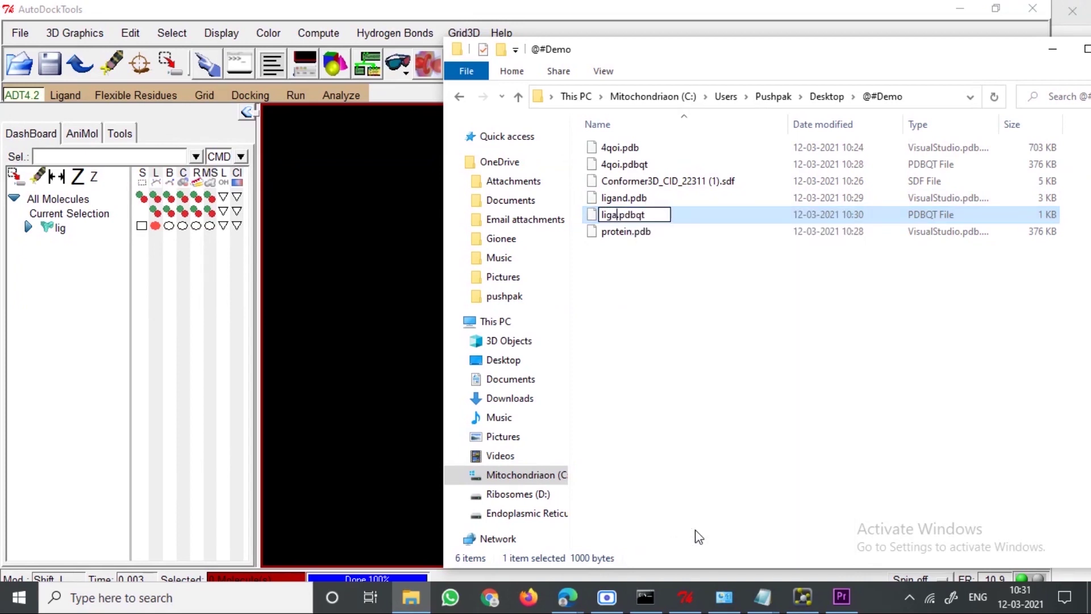
{"action": "left_click", "coordinate": [723, 465]}
- Rename 4qoi.pdbqt as protein.pdbqt and refresh the @#Demo folder listing
{"action": "right_click", "coordinate": [619, 165]}
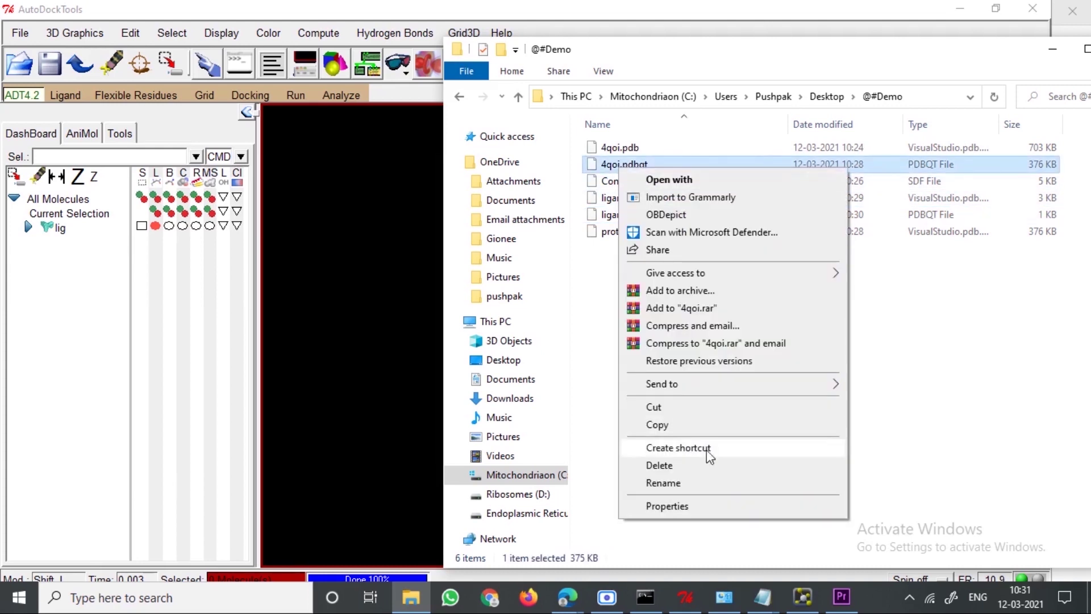
{"action": "left_click", "coordinate": [688, 483]}
{"action": "type", "text": "protein.pdbqt"}
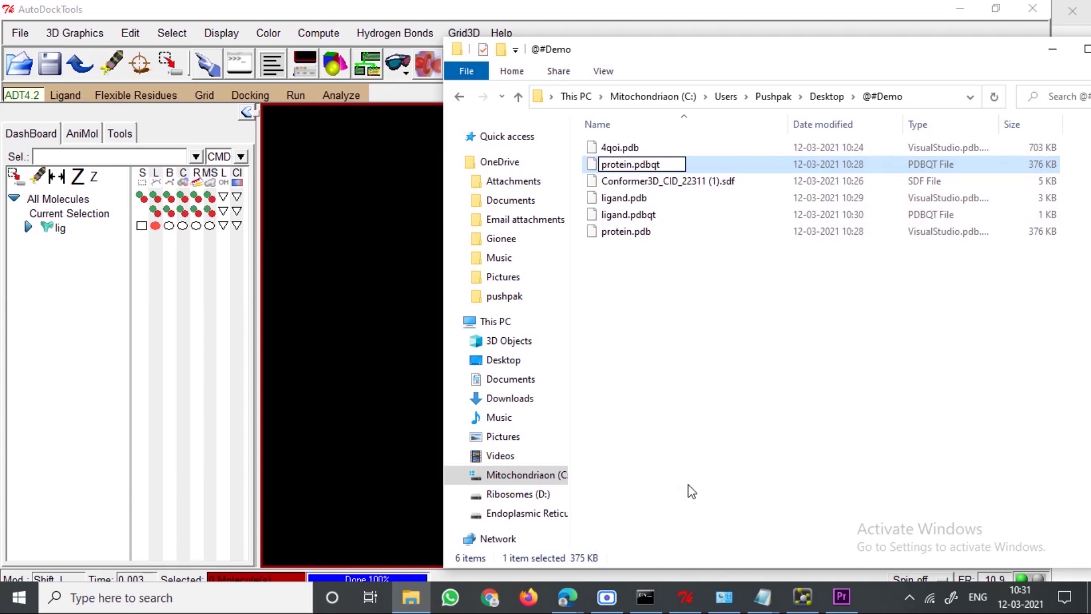
{"action": "key", "text": "Tab"}
{"action": "left_click", "coordinate": [733, 322]}
{"action": "right_click", "coordinate": [701, 348]}
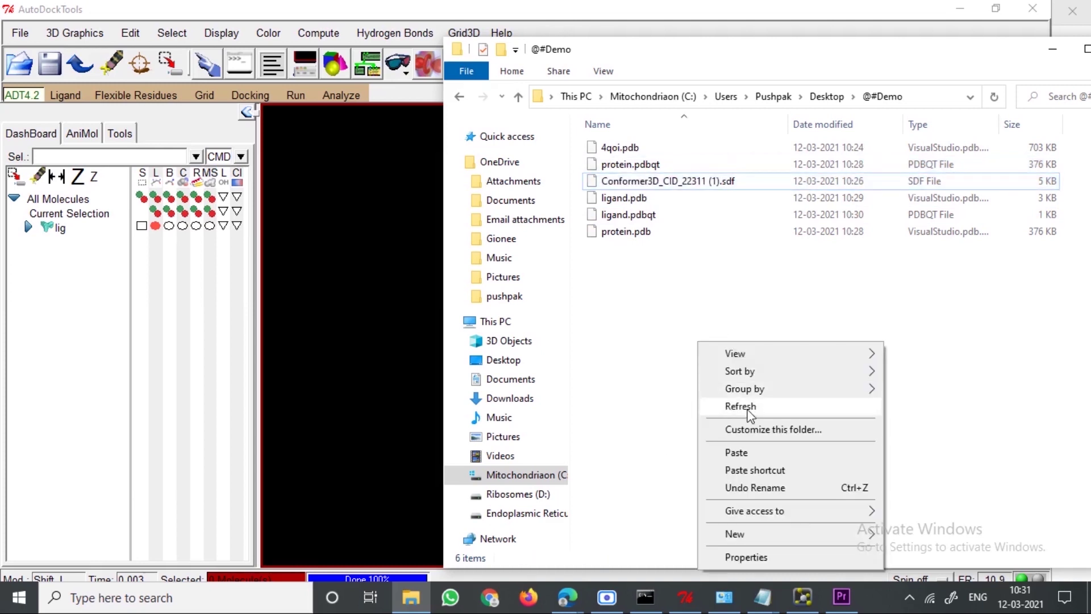
{"action": "left_click", "coordinate": [756, 407]}
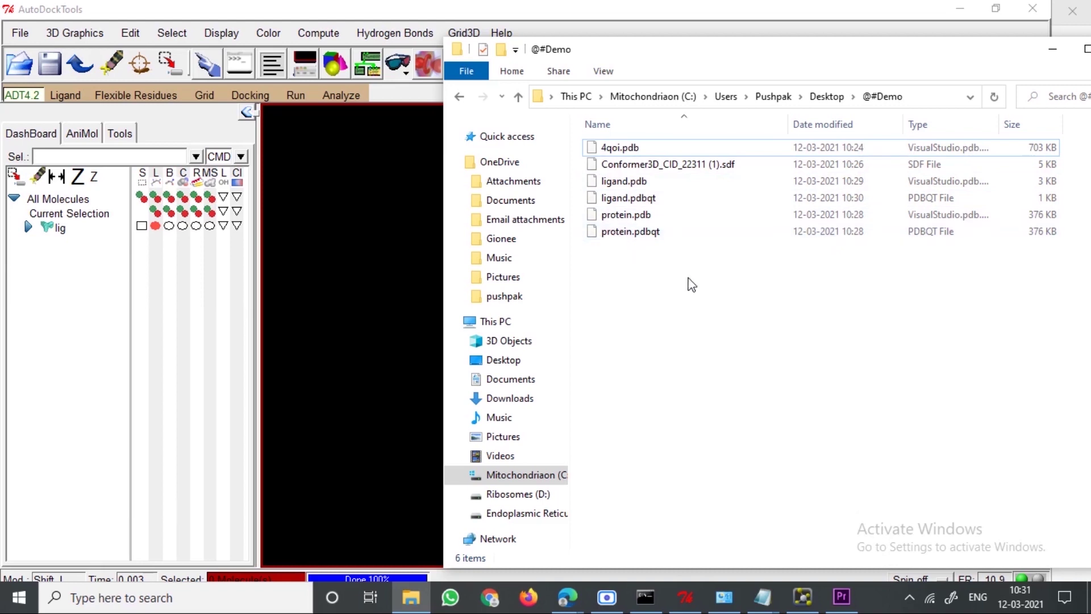
- Switch to the Molecular Docking presentation in Edge and review the Steps slide
{"action": "left_click", "coordinate": [1053, 50]}
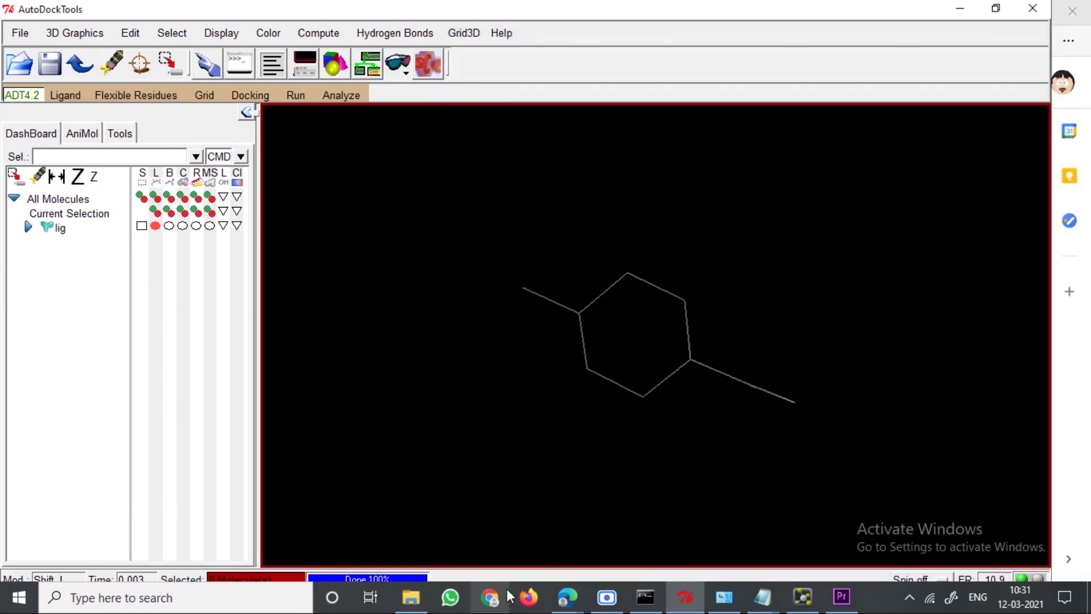
{"action": "mouse_move", "coordinate": [566, 597]}
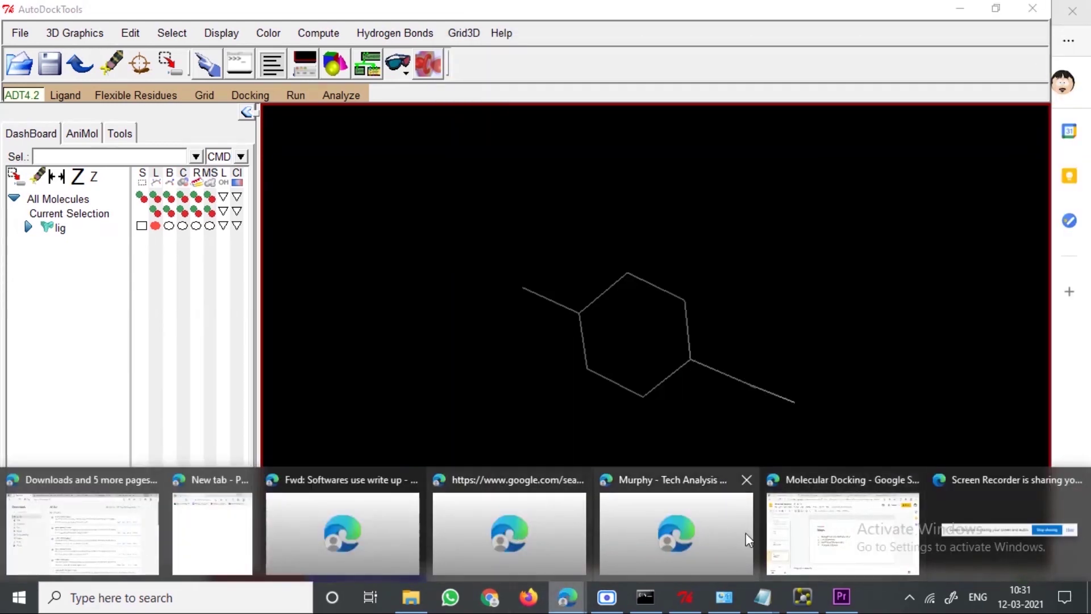
{"action": "left_click", "coordinate": [836, 517]}
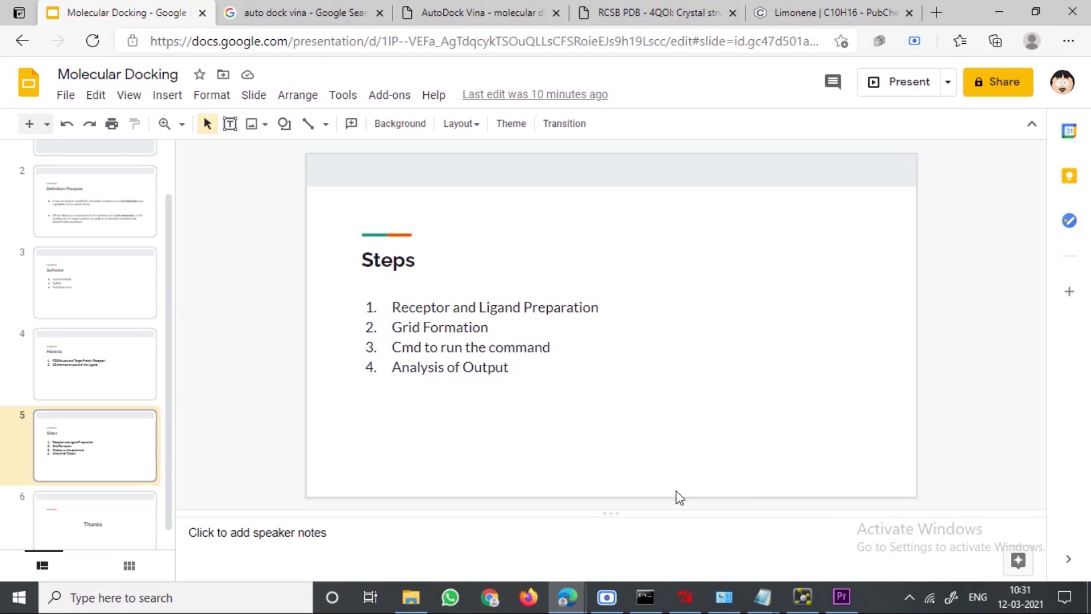
- Switch back to AutoDockTools and delete the lig molecule from the session
{"action": "left_click", "coordinate": [689, 601]}
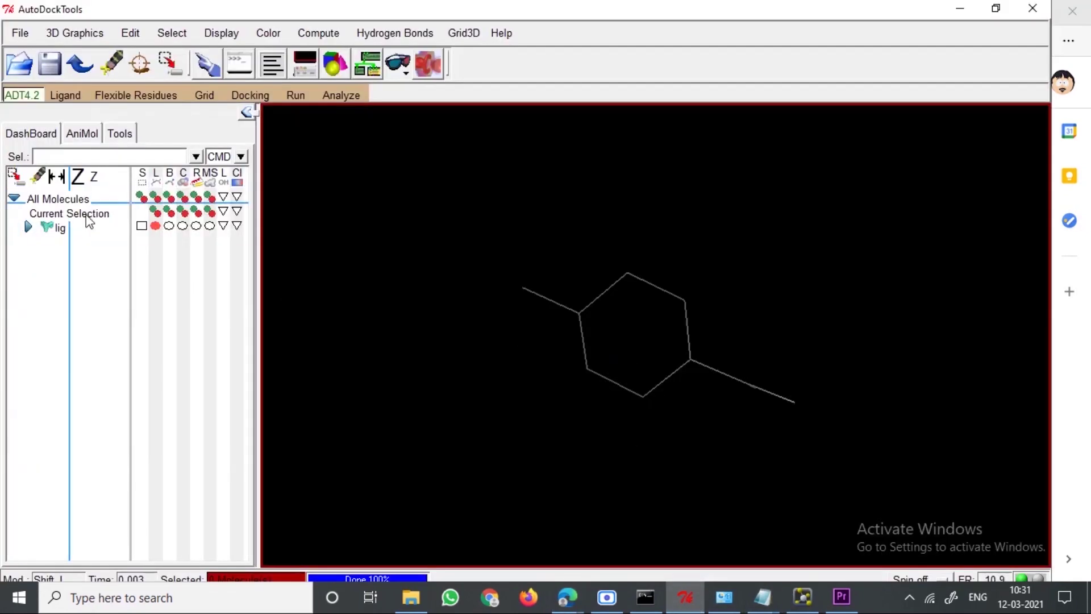
{"action": "right_click", "coordinate": [59, 227]}
{"action": "left_click", "coordinate": [101, 320]}
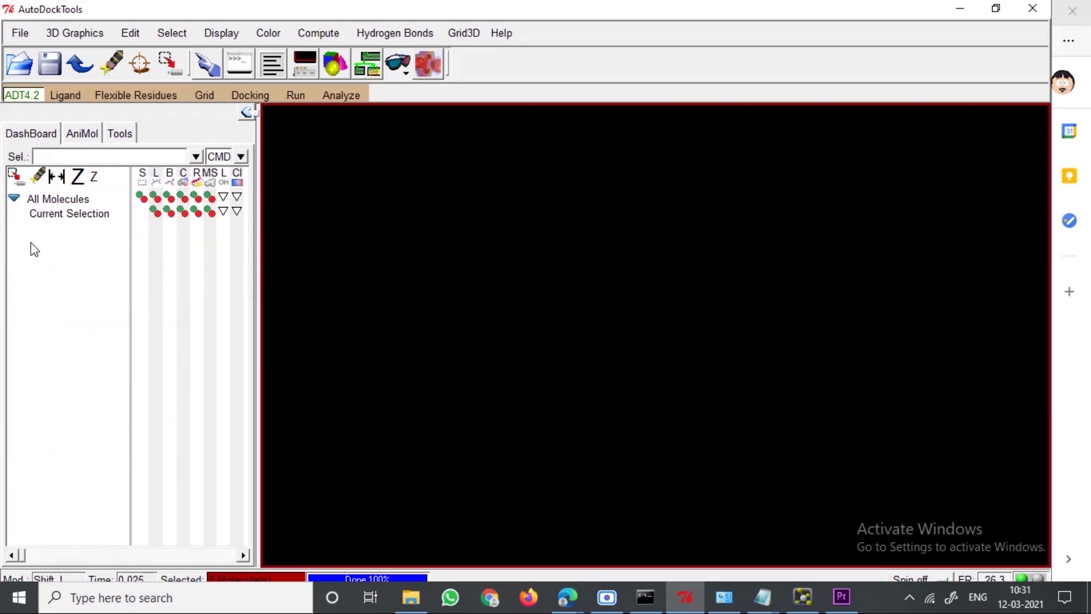
- Load ligand.pdbqt and protein.pdbqt from the @#Demo folder into the AutoDockTools viewer
{"action": "mouse_move", "coordinate": [411, 597]}
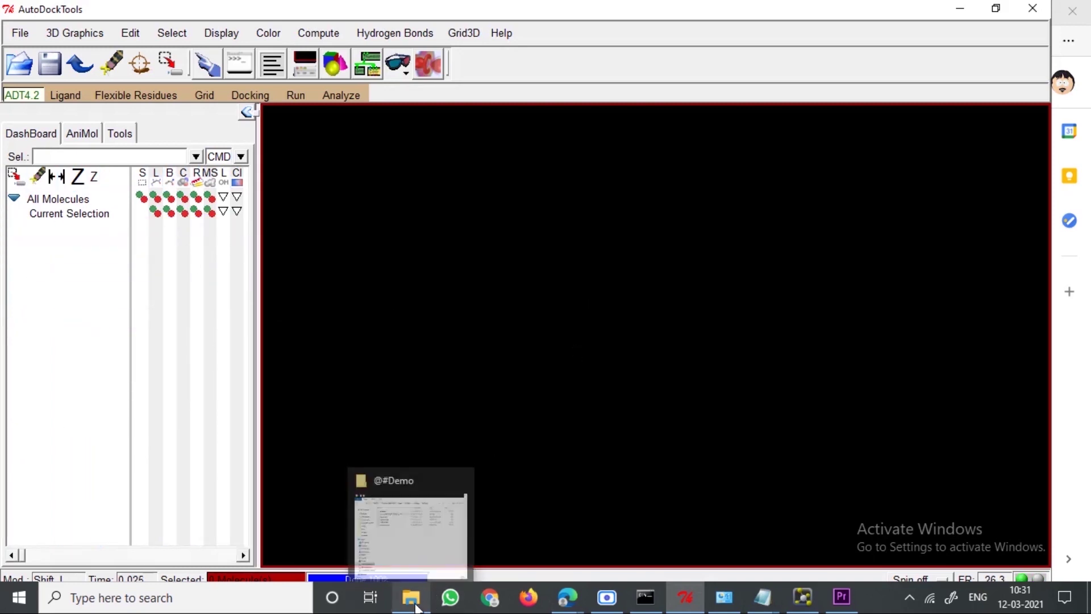
{"action": "left_click", "coordinate": [402, 545]}
{"action": "left_click_drag", "start_coordinate": [631, 199], "coordinate": [359, 295]}
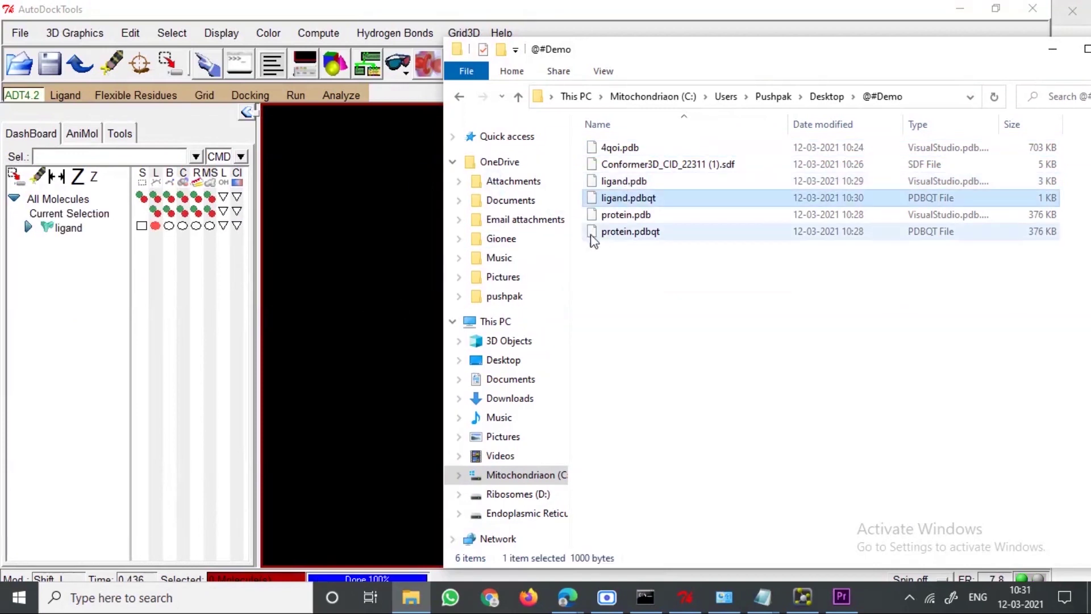
{"action": "left_click_drag", "start_coordinate": [619, 234], "coordinate": [420, 311]}
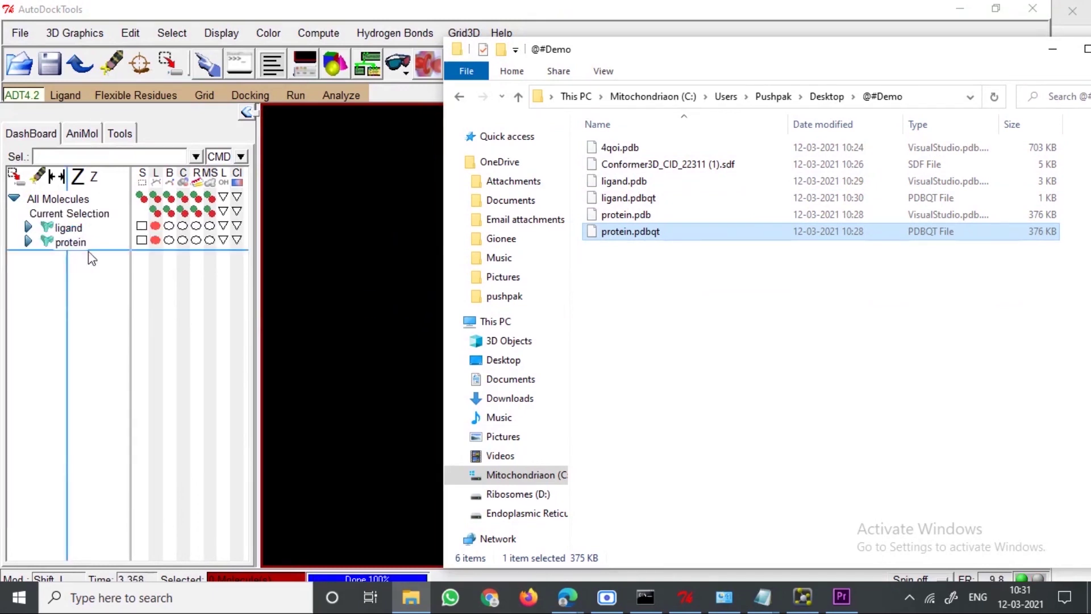
{"action": "left_click", "coordinate": [1053, 49]}
{"action": "left_click_drag", "start_coordinate": [629, 280], "coordinate": [634, 322]}
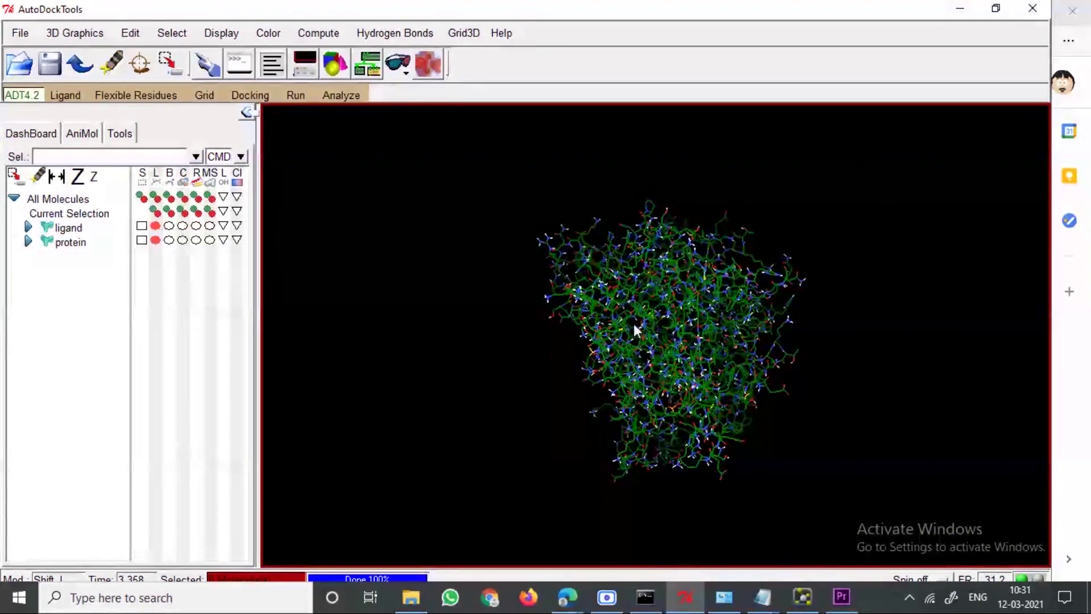
- Set protein as the grid macromolecule and dismiss the dialogs raised by its initialization
{"action": "left_click", "coordinate": [204, 95]}
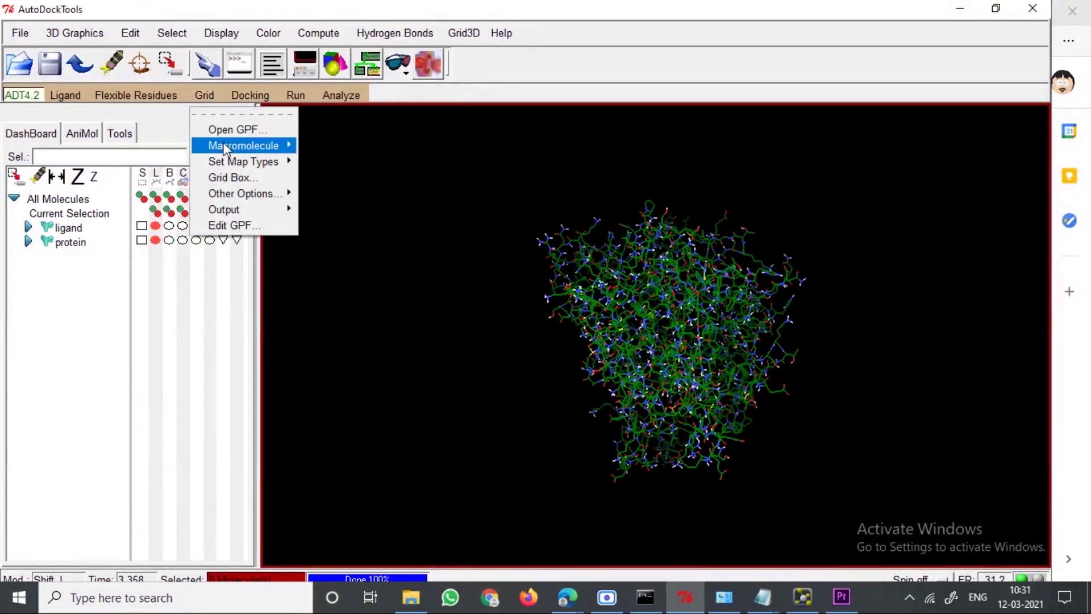
{"action": "mouse_move", "coordinate": [228, 146]}
{"action": "left_click", "coordinate": [329, 174]}
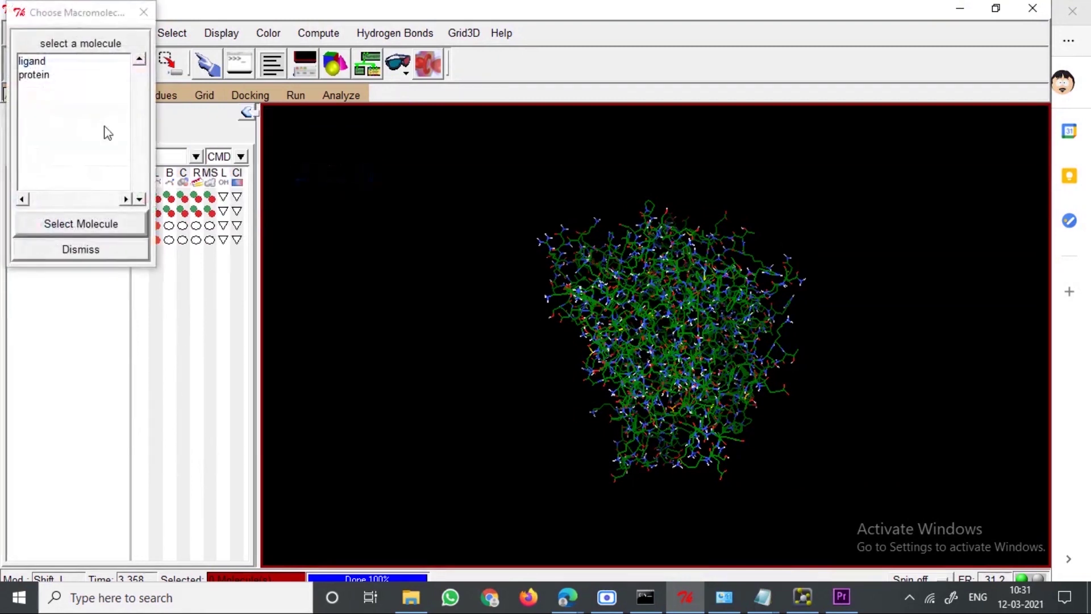
{"action": "left_click", "coordinate": [36, 76]}
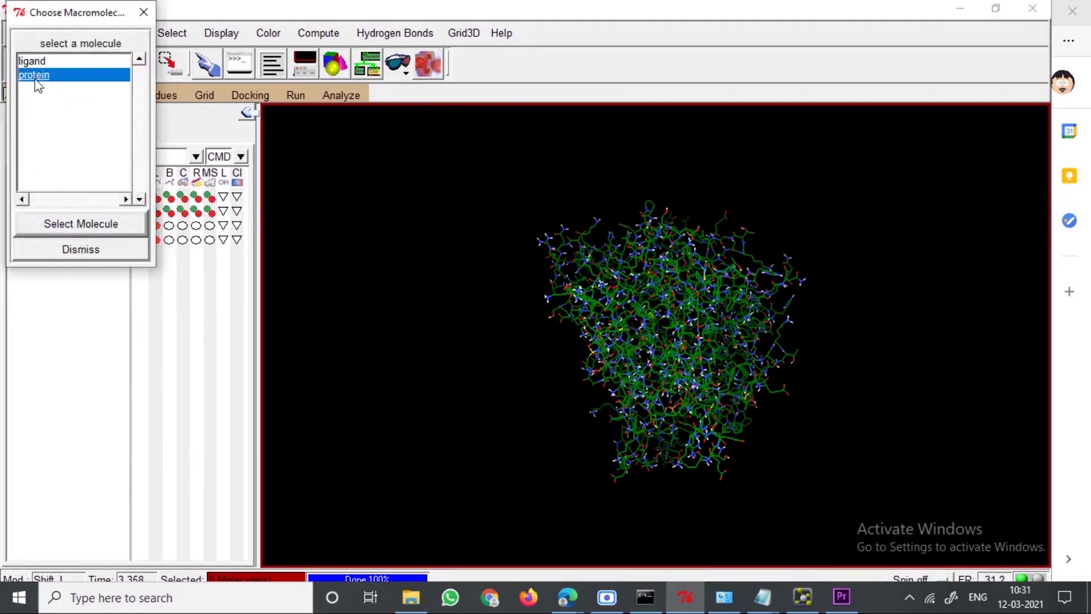
{"action": "left_click", "coordinate": [74, 229]}
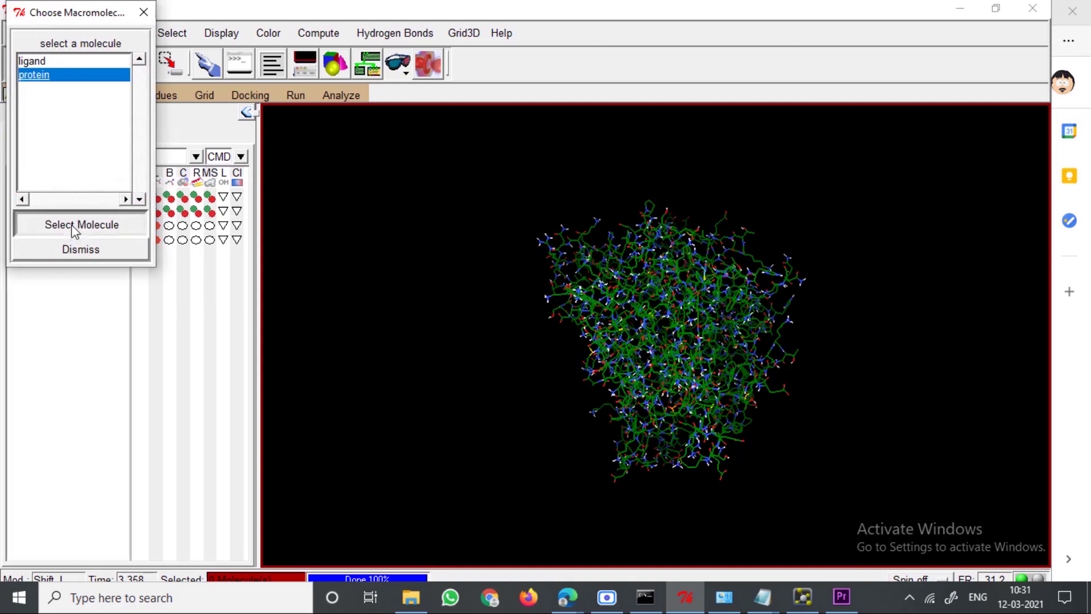
{"action": "left_click", "coordinate": [546, 262]}
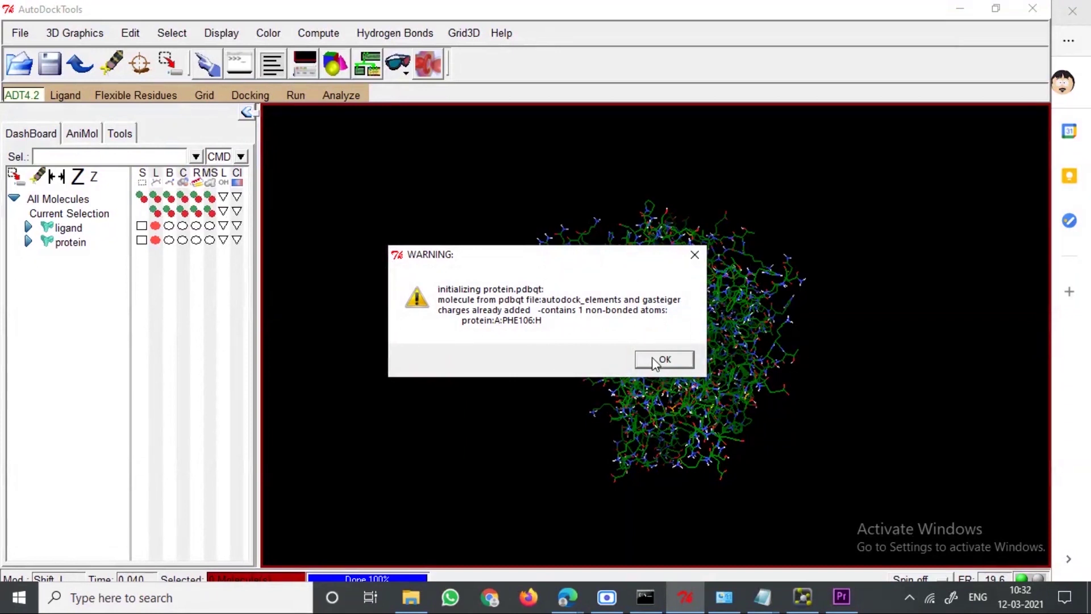
{"action": "left_click", "coordinate": [655, 364]}
{"action": "left_click", "coordinate": [604, 353]}
{"action": "left_click_drag", "start_coordinate": [786, 295], "coordinate": [569, 324]}
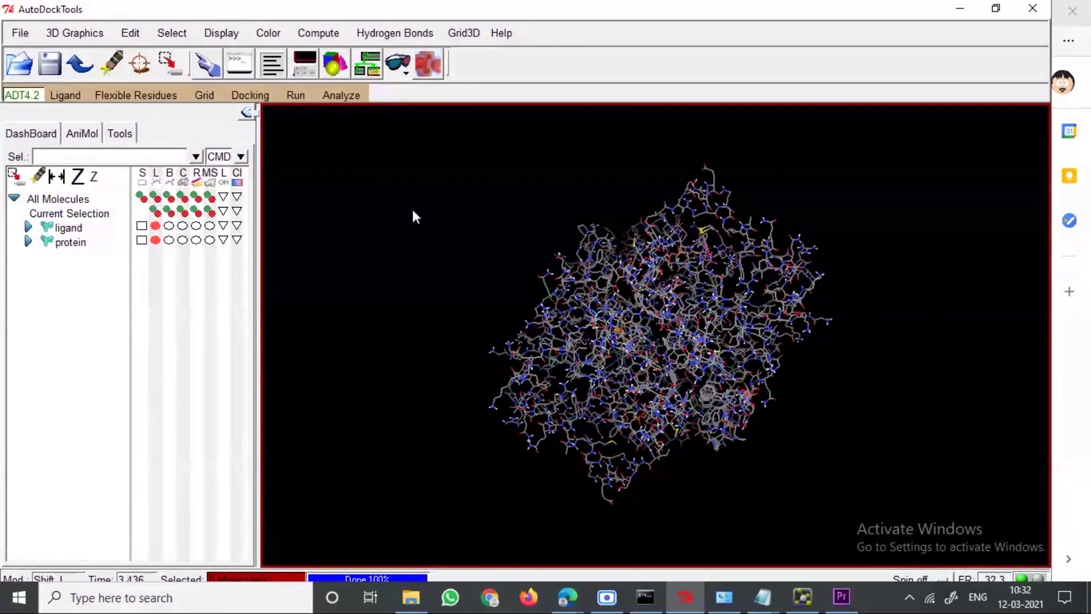
- Display the docking grid box on the protein and move its options window clear of the molecule
{"action": "left_click", "coordinate": [214, 95]}
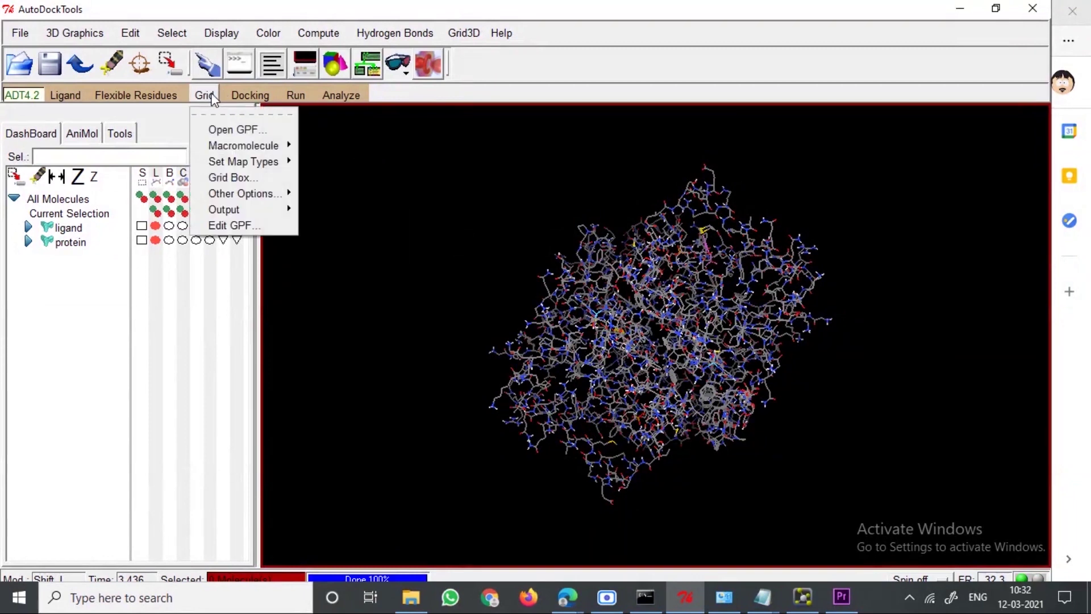
{"action": "left_click", "coordinate": [231, 178]}
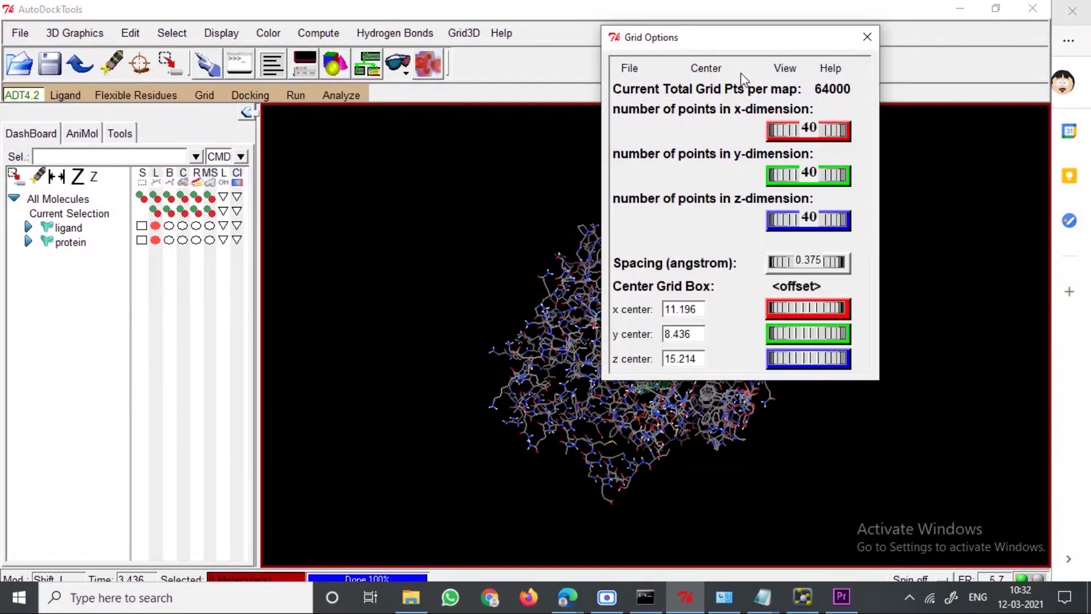
{"action": "left_click_drag", "start_coordinate": [737, 45], "coordinate": [300, 43]}
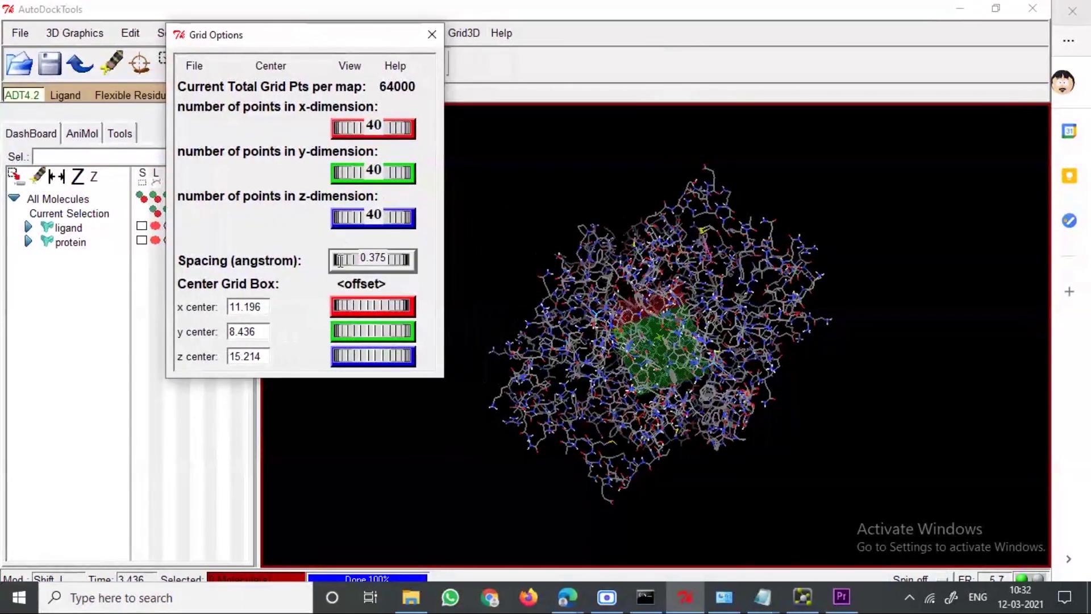
{"action": "left_click_drag", "start_coordinate": [590, 342], "coordinate": [664, 335]}
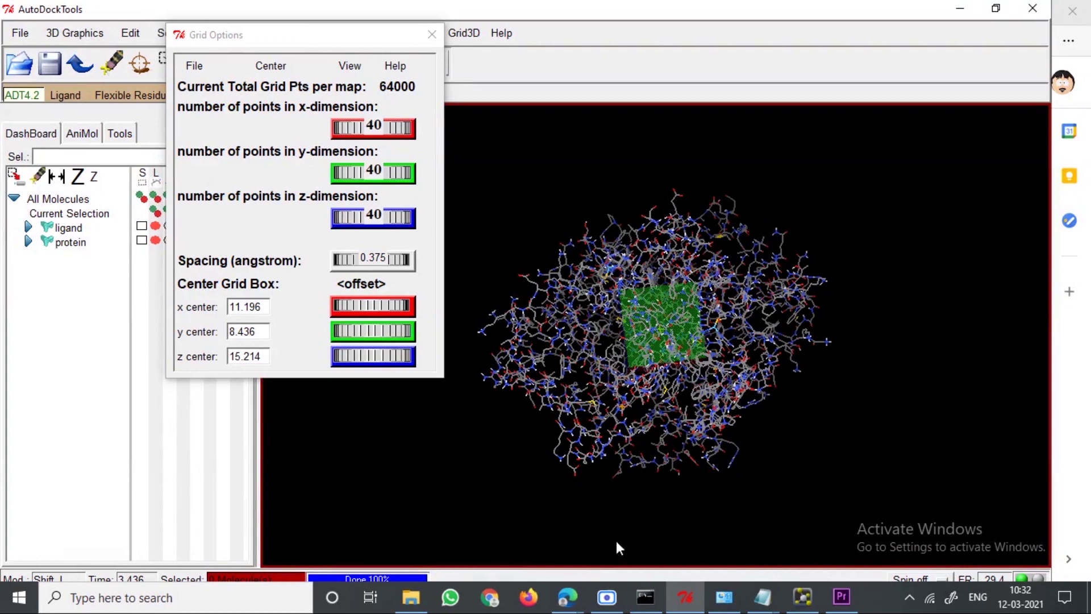
- Switch to the Molecular Docking presentation in Edge to check the Steps slide, and return to AutoDockTools
{"action": "mouse_move", "coordinate": [576, 599]}
{"action": "left_click", "coordinate": [790, 548]}
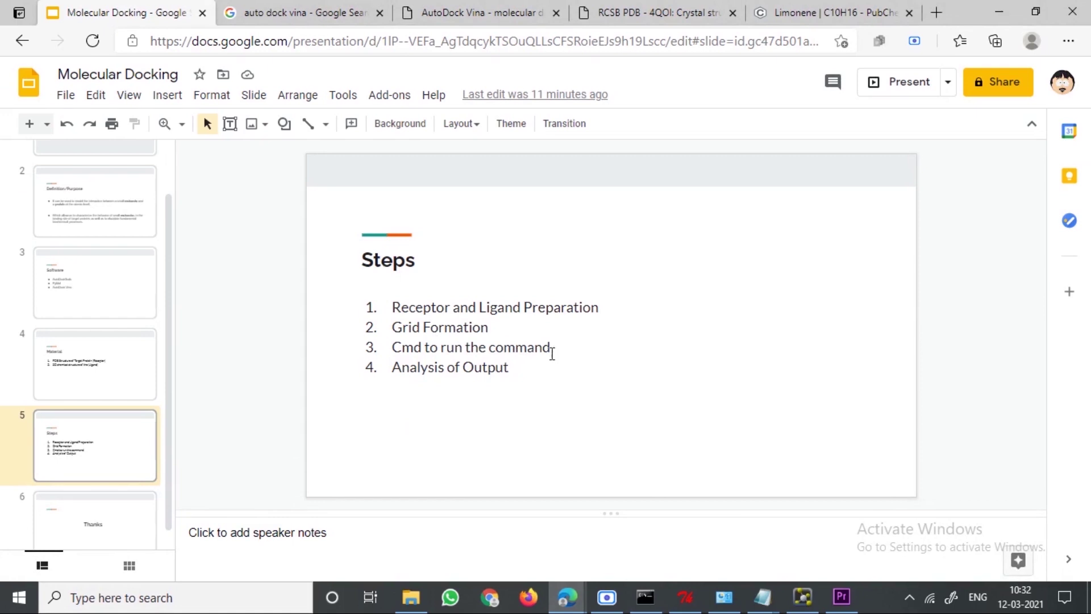
{"action": "left_click", "coordinate": [999, 11]}
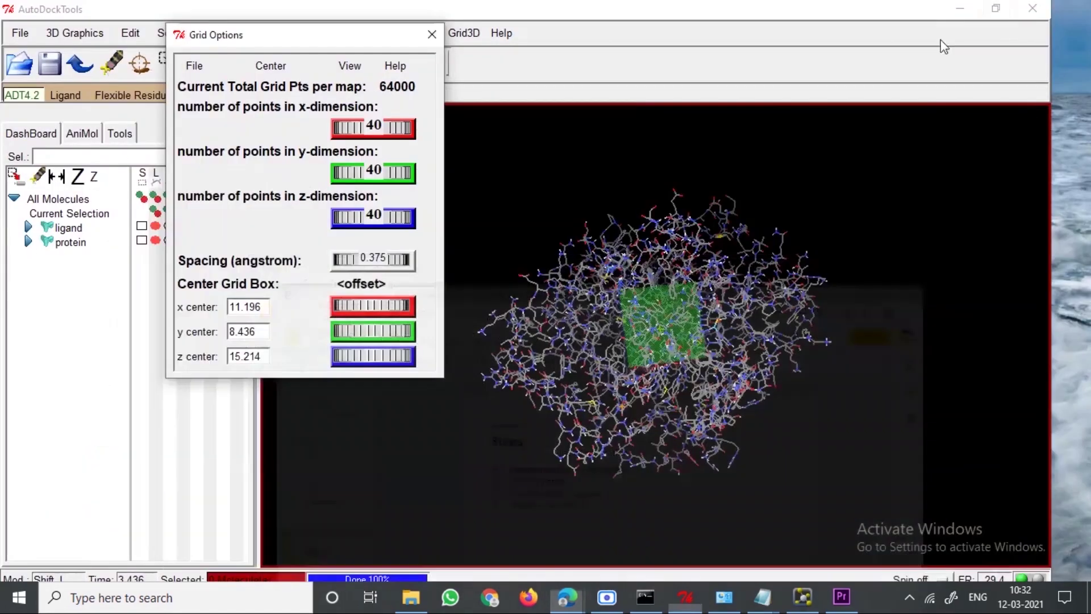
- Switch to File Explorer, go to the Desktop folder @#DDP_WORK > 1.Colon > Docking, and check the contents of its config file
{"action": "left_click", "coordinate": [410, 597]}
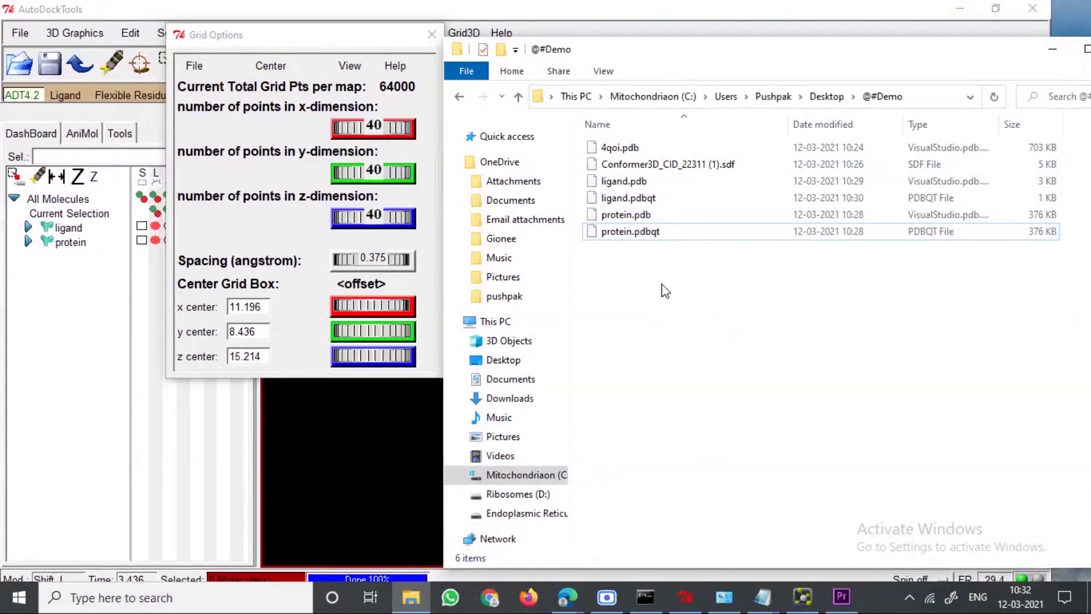
{"action": "right_click", "coordinate": [637, 263]}
{"action": "left_click", "coordinate": [686, 329]}
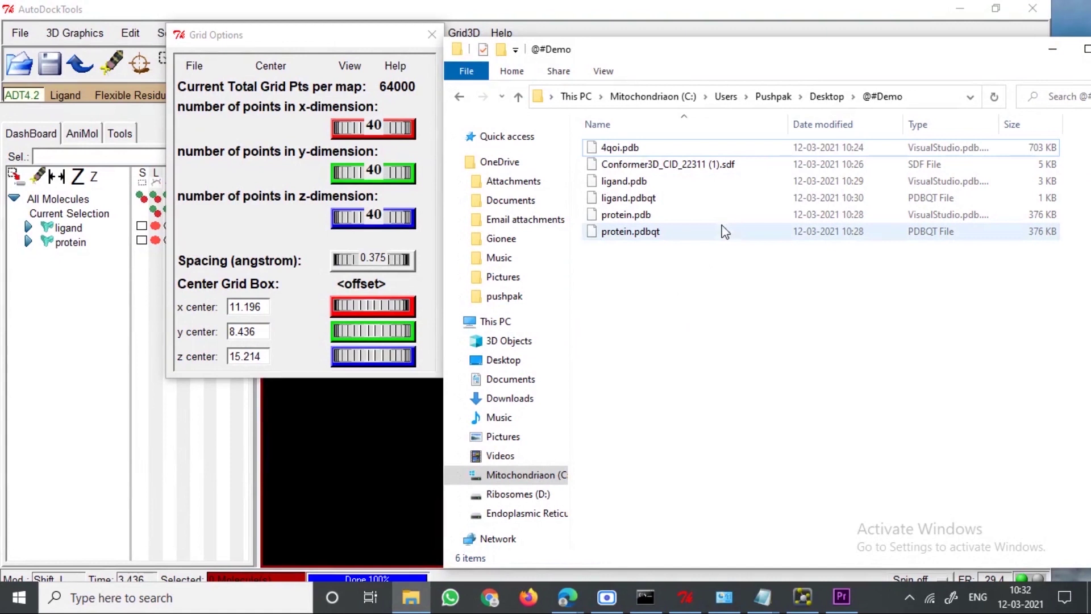
{"action": "left_click", "coordinate": [827, 97]}
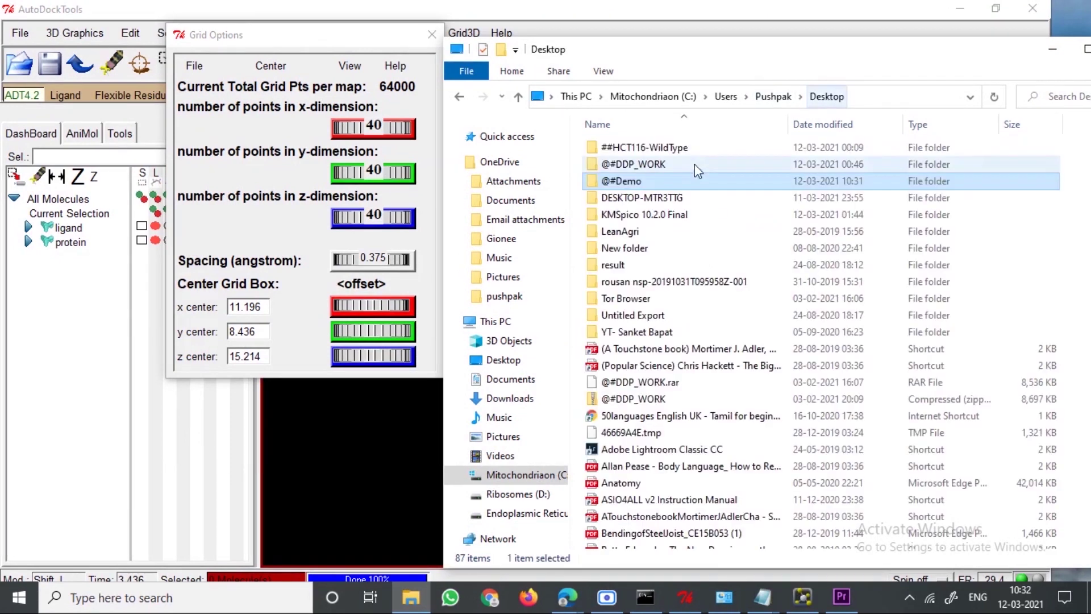
{"action": "double_click", "coordinate": [685, 171]}
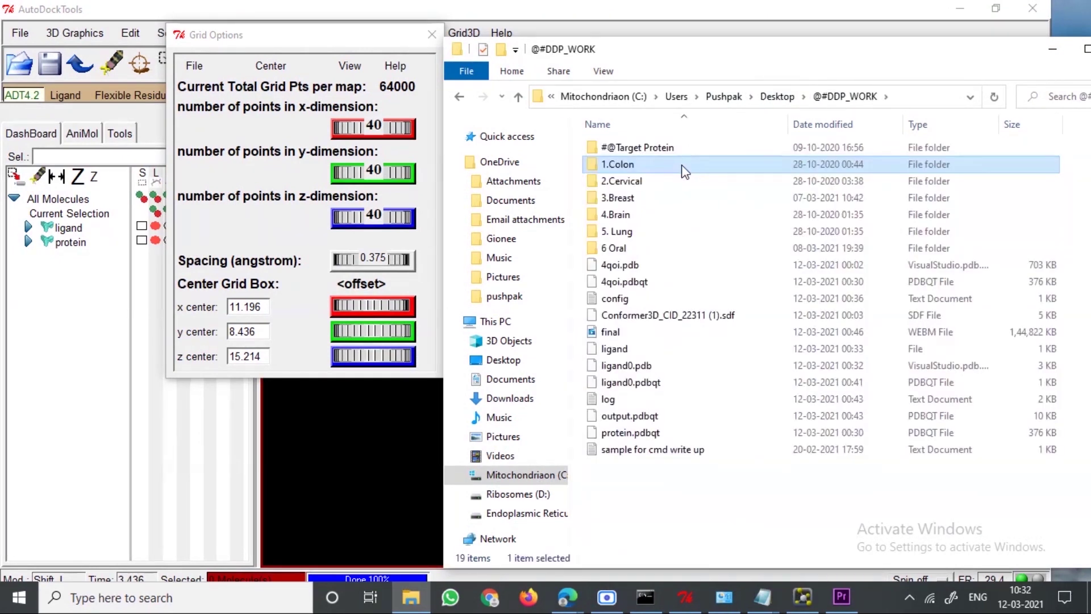
{"action": "double_click", "coordinate": [680, 169]}
{"action": "double_click", "coordinate": [679, 170]}
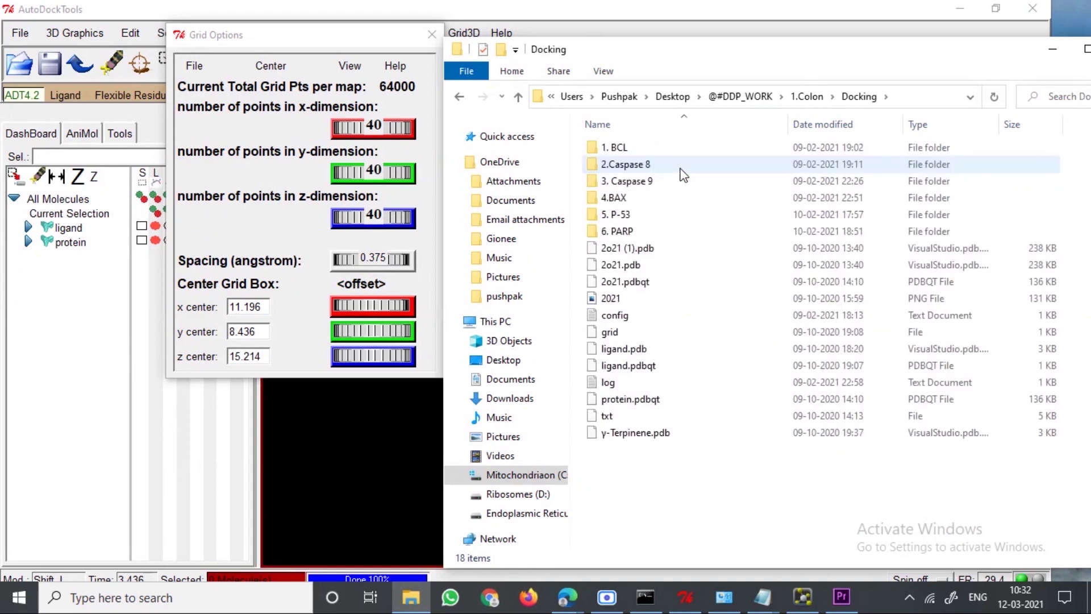
{"action": "double_click", "coordinate": [677, 319]}
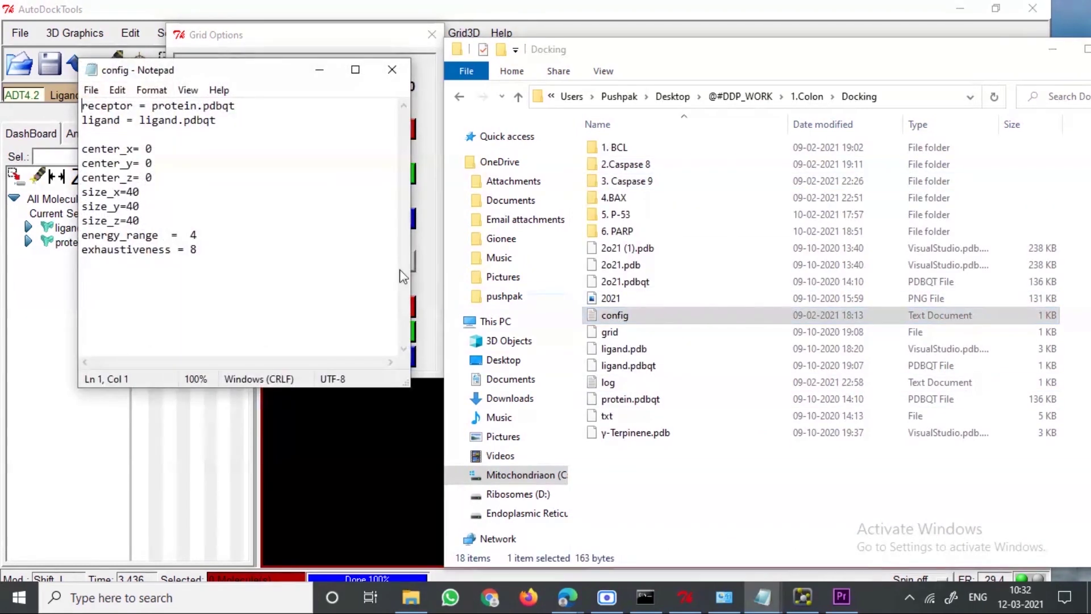
{"action": "left_click", "coordinate": [393, 69]}
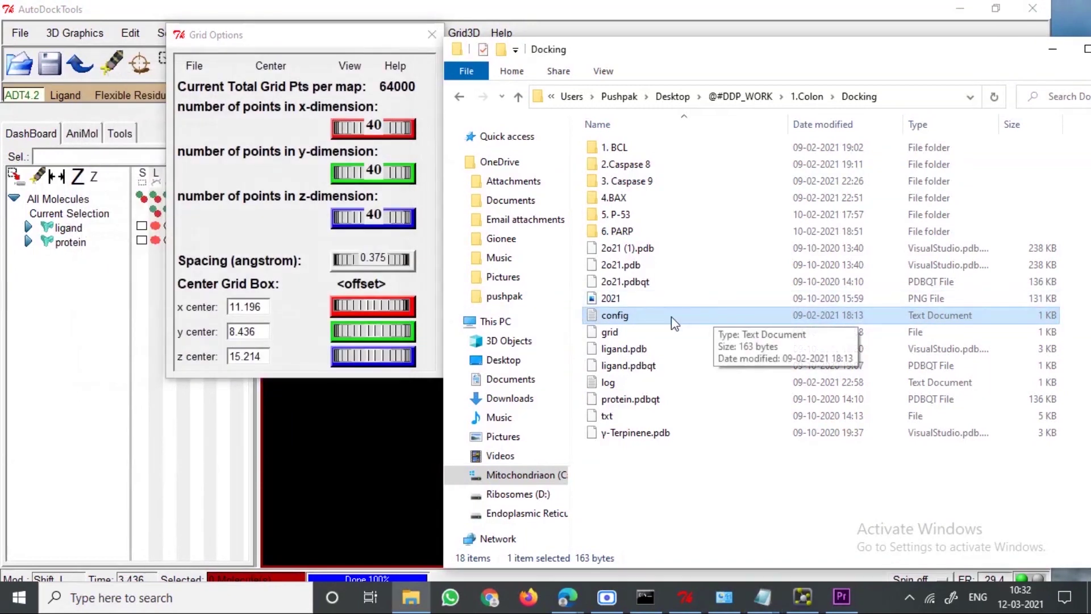
- Copy the config file from the Docking folder into @#Demo and open the copy in Notepad beside the grid options
{"action": "key", "text": "F2"}
{"action": "key", "text": "Escape"}
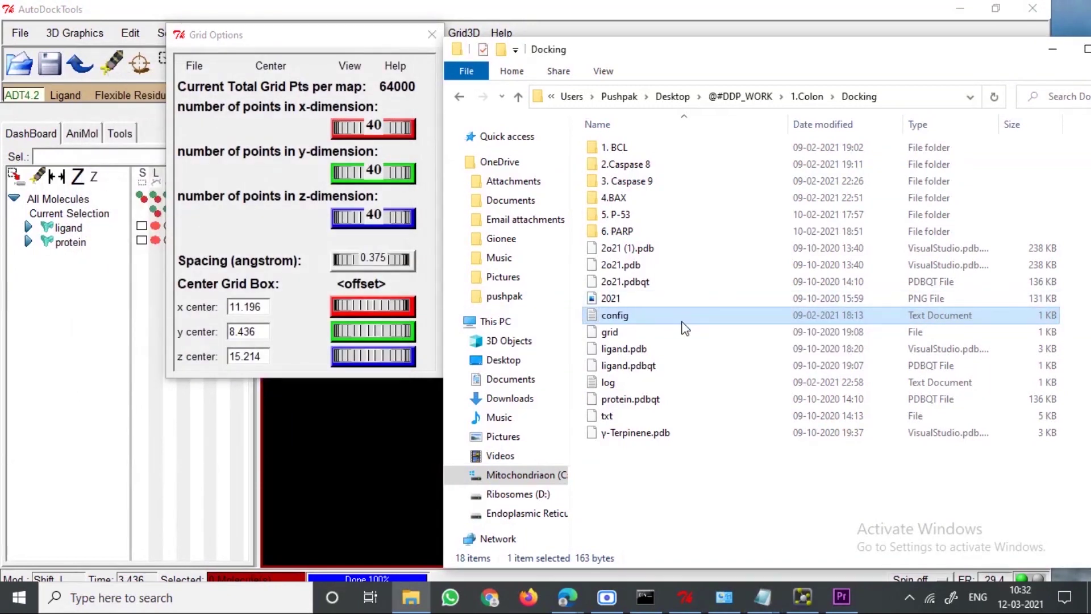
{"action": "left_click", "coordinate": [741, 96]}
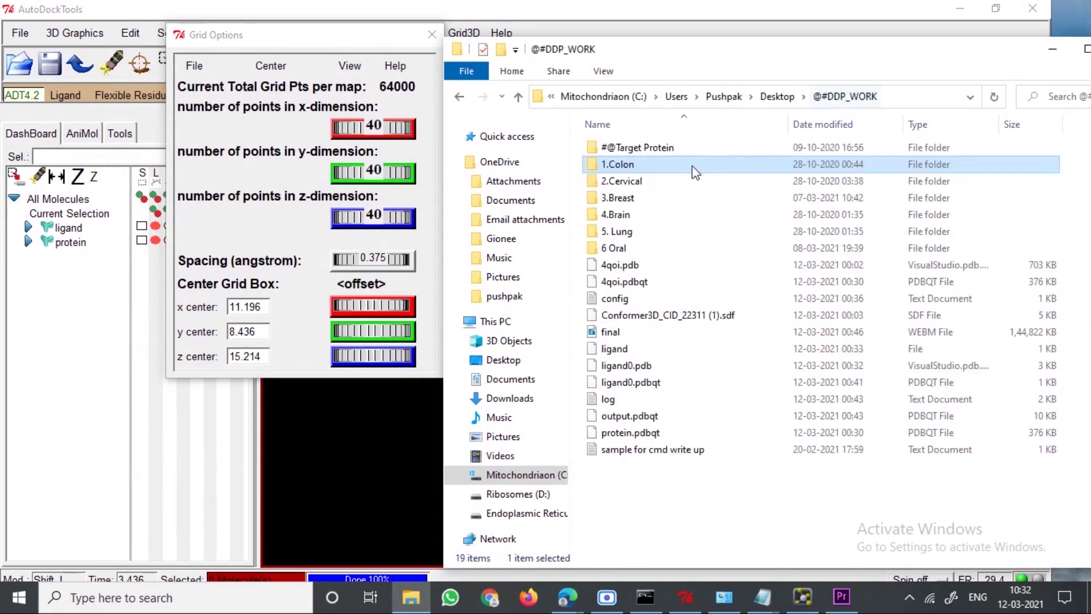
{"action": "left_click", "coordinate": [774, 98]}
{"action": "double_click", "coordinate": [654, 181]}
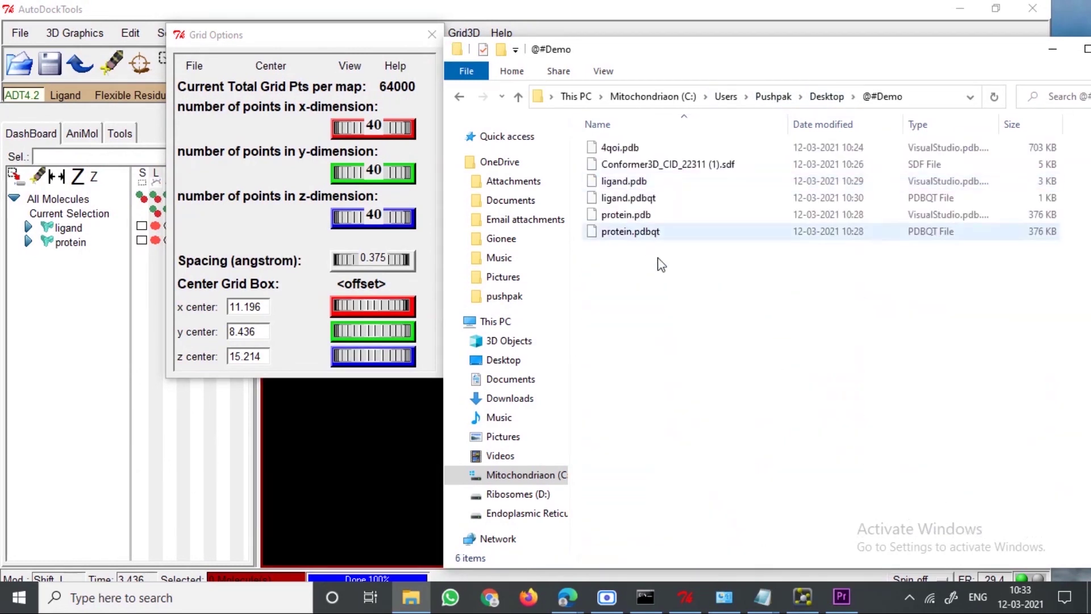
{"action": "key", "text": "ctrl+v"}
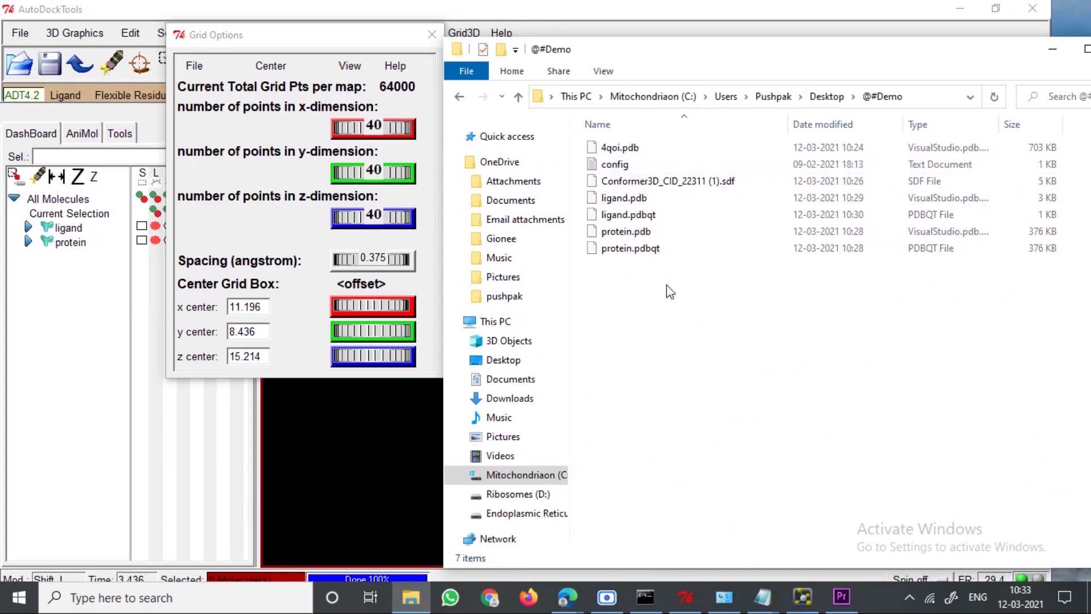
{"action": "double_click", "coordinate": [646, 164]}
{"action": "left_click_drag", "start_coordinate": [257, 69], "coordinate": [818, 60]}
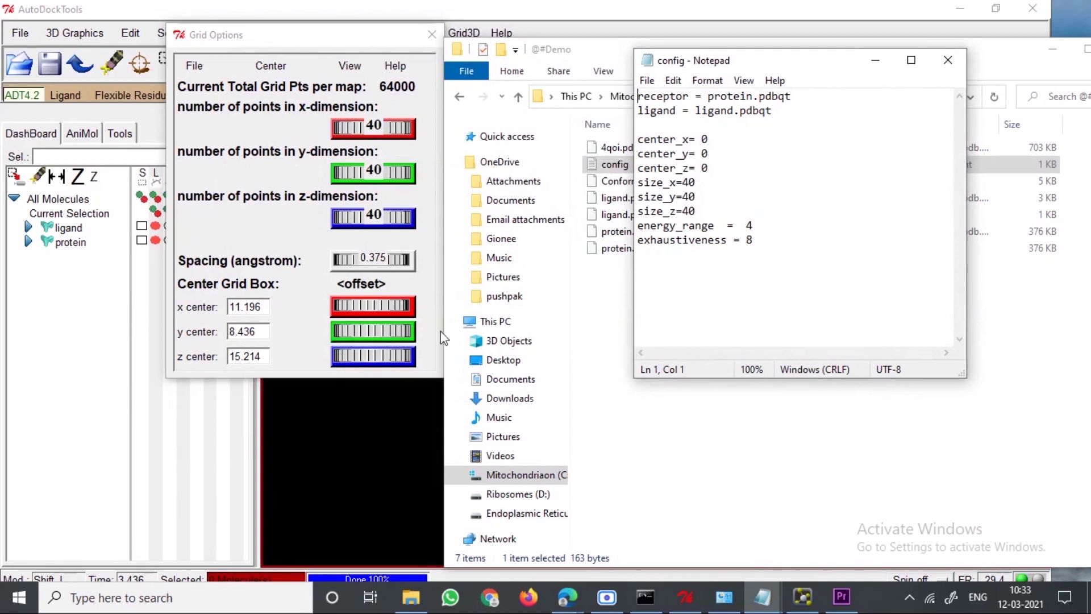
- Open a new blank Notepad document and minimize it
{"action": "left_click", "coordinate": [196, 600]}
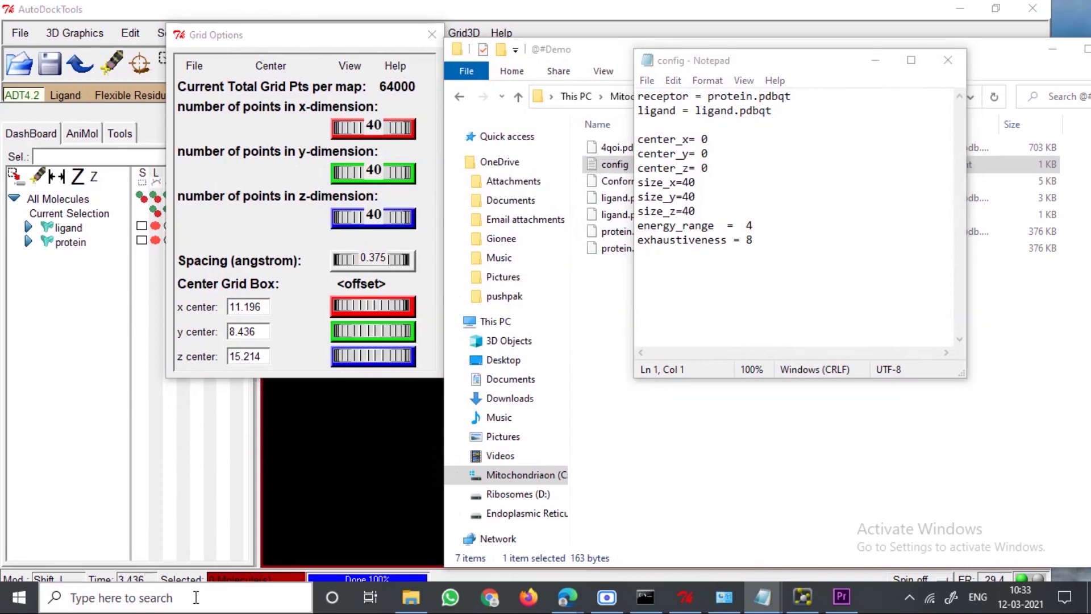
{"action": "type", "text": "no"}
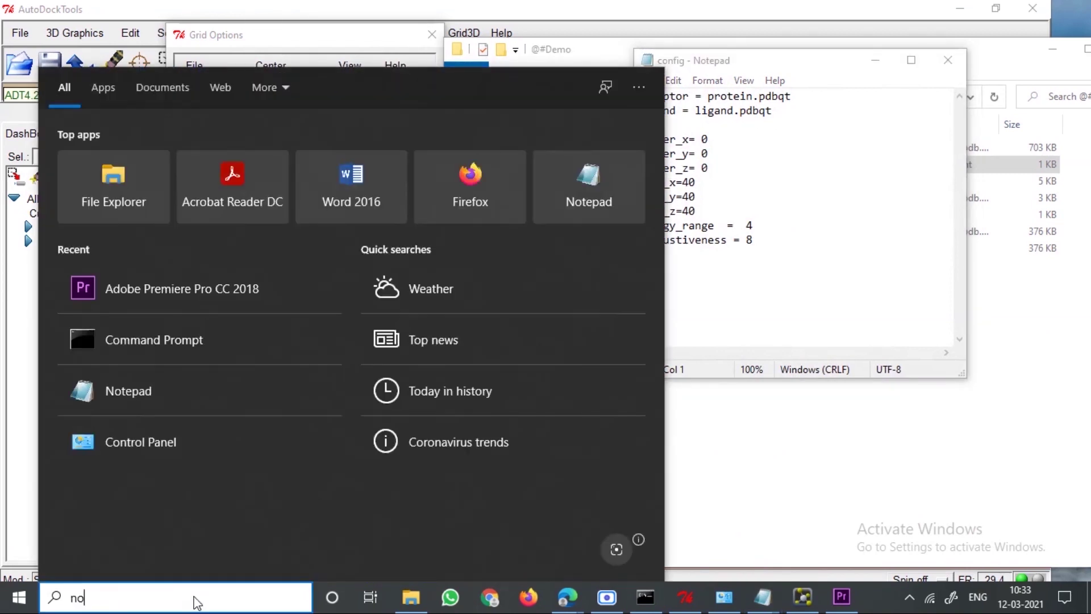
{"action": "type", "text": "te"}
{"action": "key", "text": "Return"}
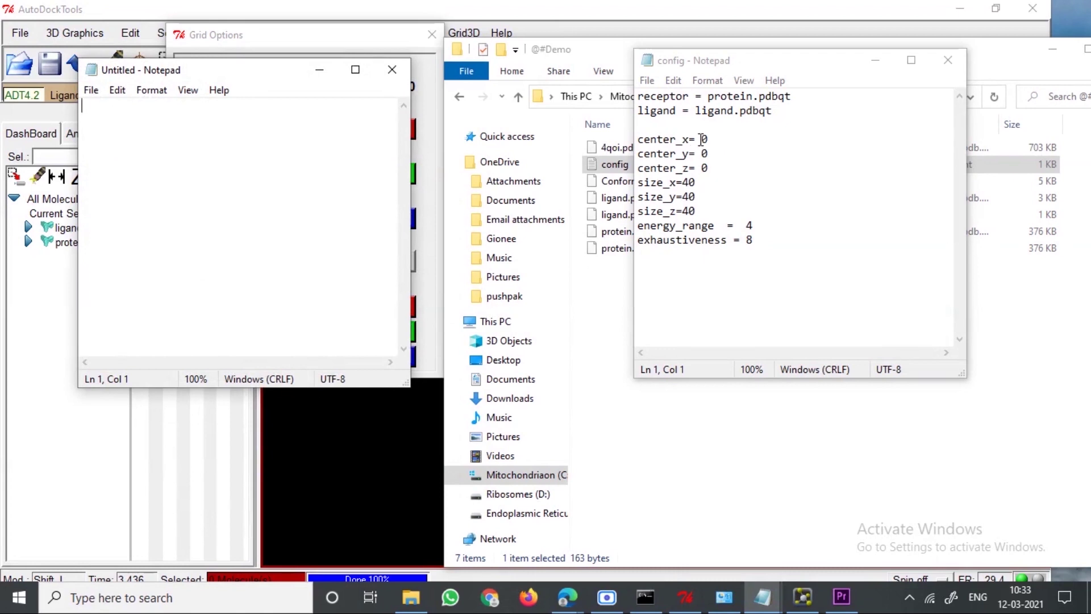
{"action": "left_click", "coordinate": [320, 69]}
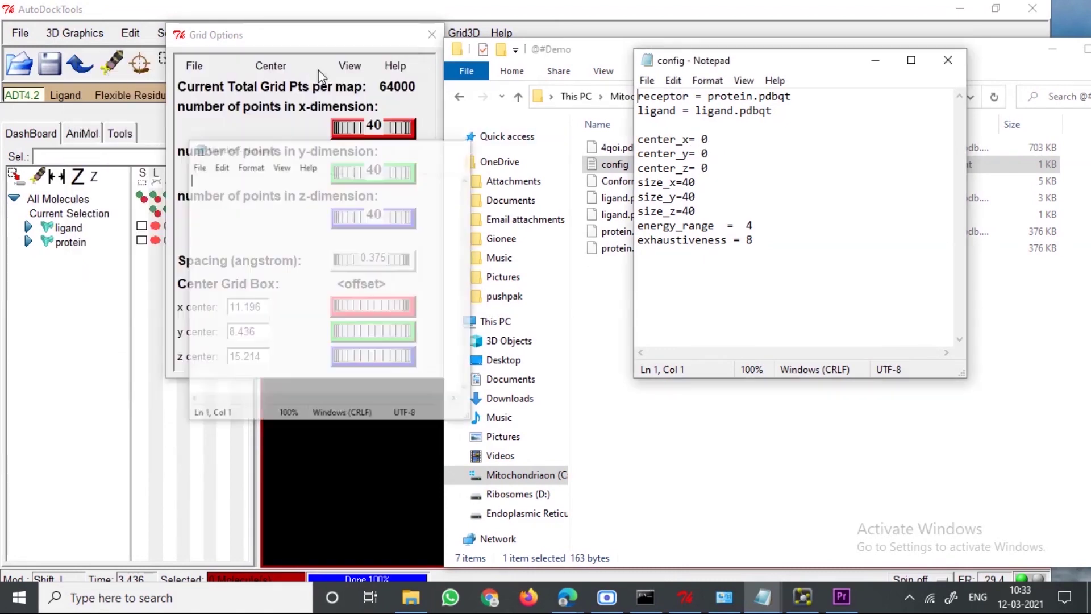
- Copy the grid box's x center from AutoDockTools and set center_x to 11.196 in the @#Demo config file
{"action": "left_click", "coordinate": [264, 302]}
{"action": "left_click_drag", "start_coordinate": [264, 301], "coordinate": [228, 306]}
{"action": "key", "text": "ctrl+c"}
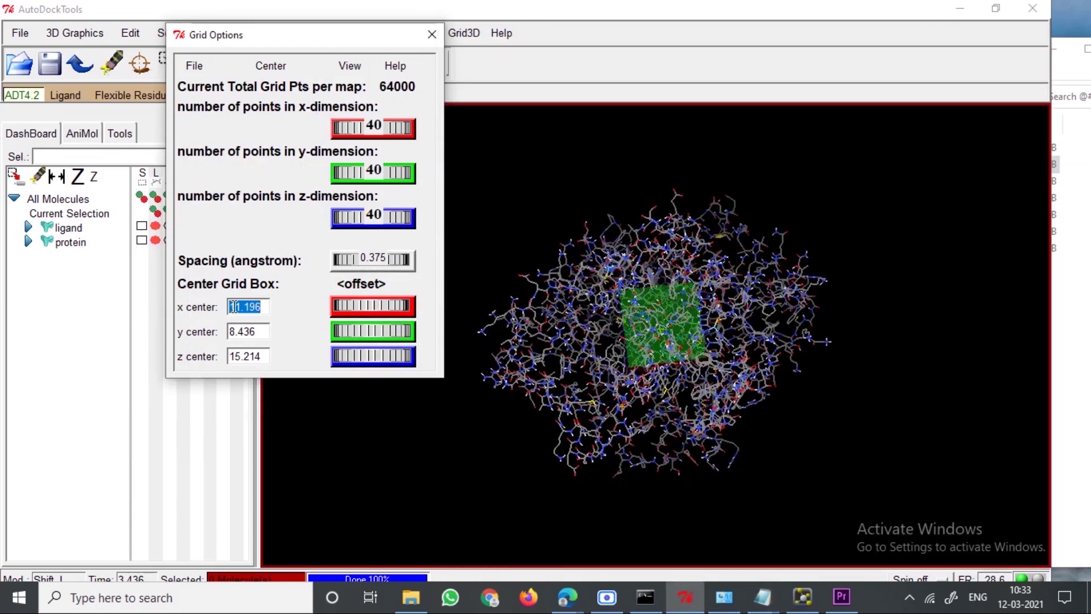
{"action": "left_click", "coordinate": [762, 596]}
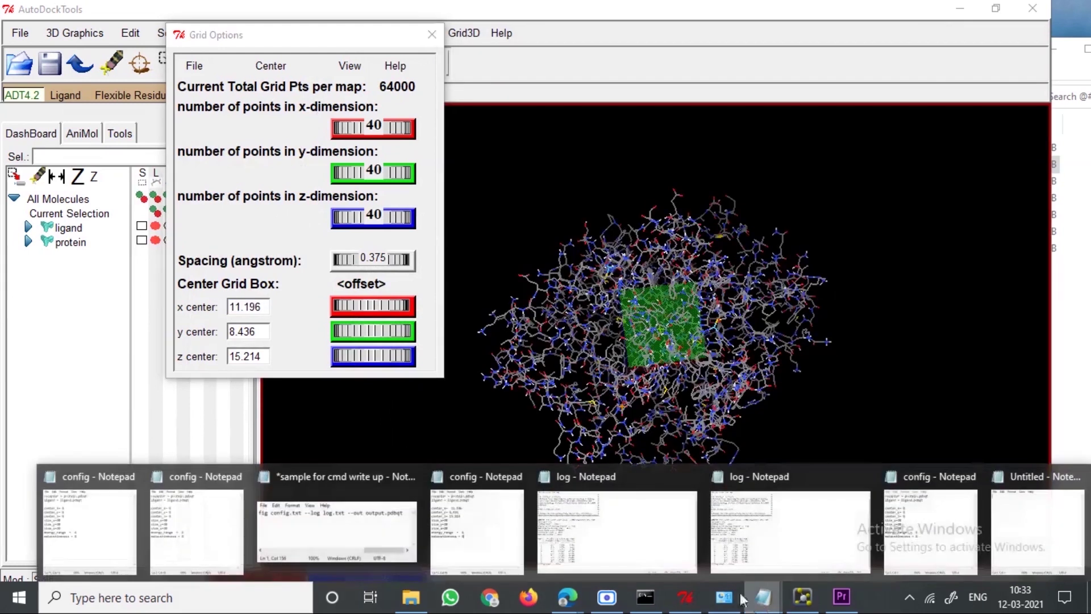
{"action": "mouse_move", "coordinate": [815, 530]}
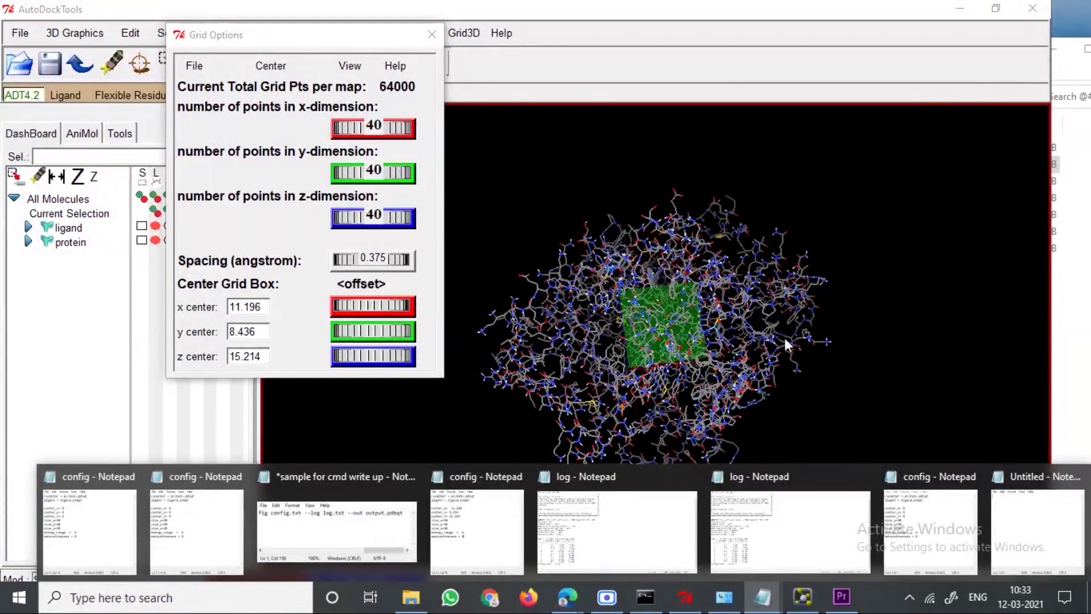
{"action": "left_click", "coordinate": [1065, 292]}
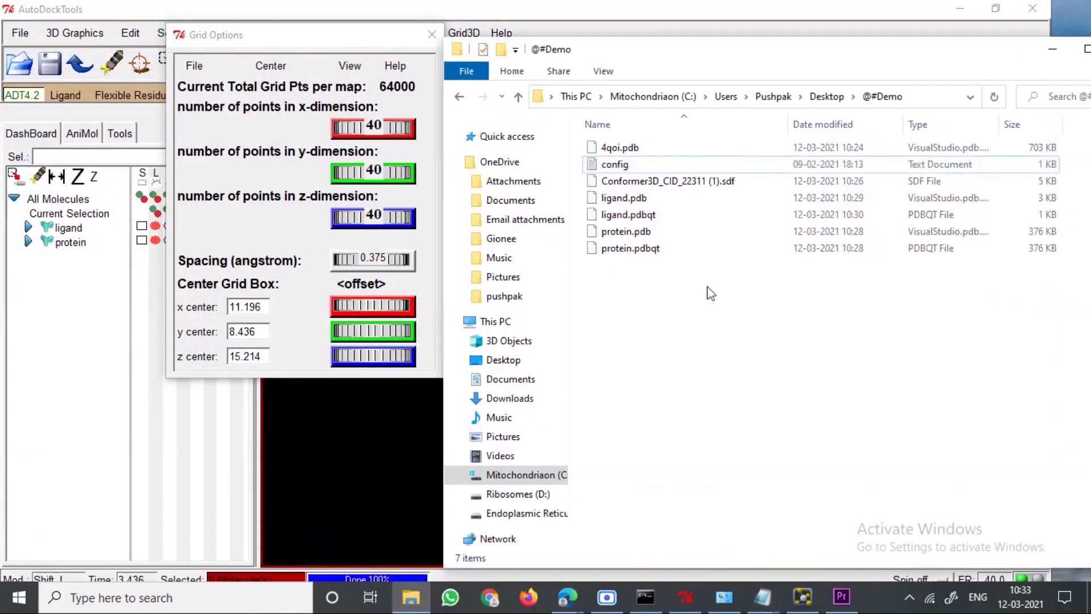
{"action": "double_click", "coordinate": [632, 166]}
{"action": "left_click_drag", "start_coordinate": [289, 53], "coordinate": [289, 139]}
{"action": "left_click_drag", "start_coordinate": [214, 146], "coordinate": [250, 218]}
{"action": "left_click", "coordinate": [193, 305]}
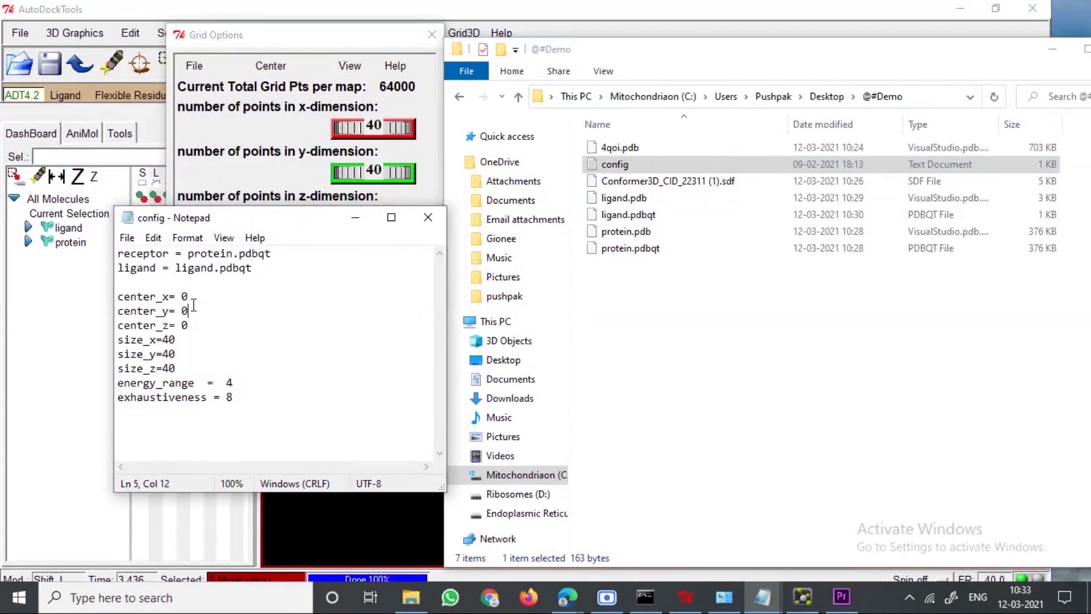
{"action": "left_click_drag", "start_coordinate": [192, 296], "coordinate": [183, 296]}
{"action": "key", "text": "ctrl+v"}
- Copy the grid box's y center from AutoDockTools and set center_y to 8.436 in the @#Demo config file
{"action": "left_click_drag", "start_coordinate": [276, 226], "coordinate": [200, 265]}
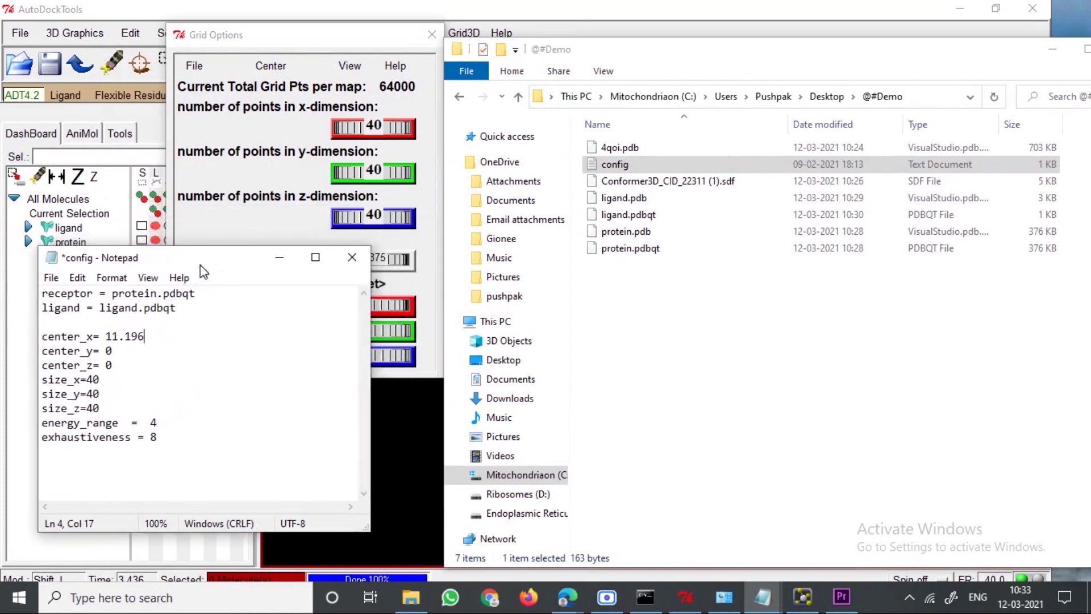
{"action": "left_click_drag", "start_coordinate": [340, 37], "coordinate": [427, 20]}
{"action": "left_click", "coordinate": [351, 314]}
{"action": "left_click_drag", "start_coordinate": [351, 315], "coordinate": [315, 314]}
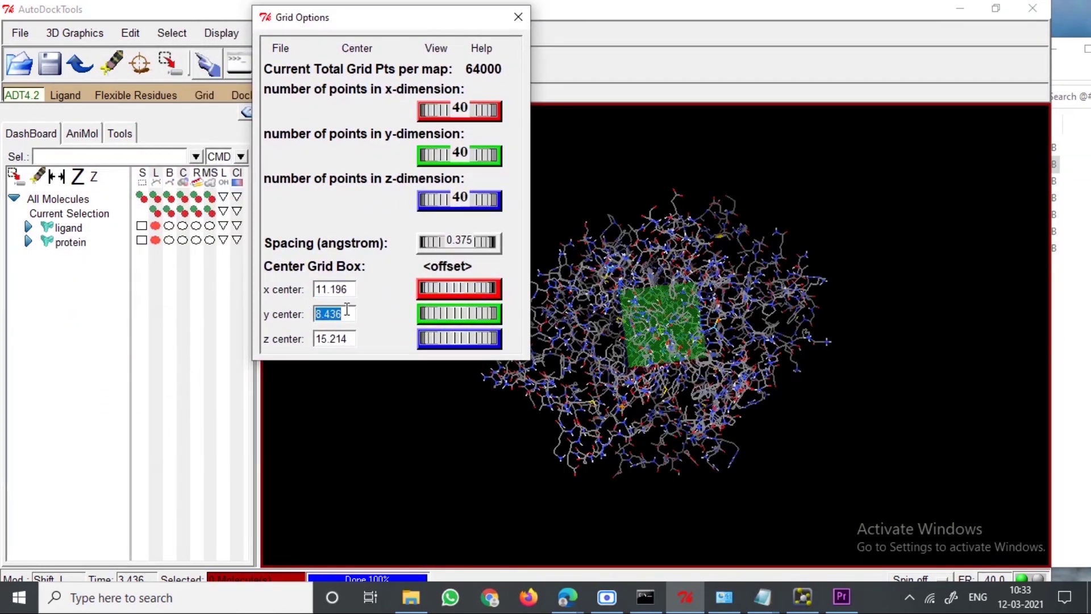
{"action": "left_click", "coordinate": [753, 590]}
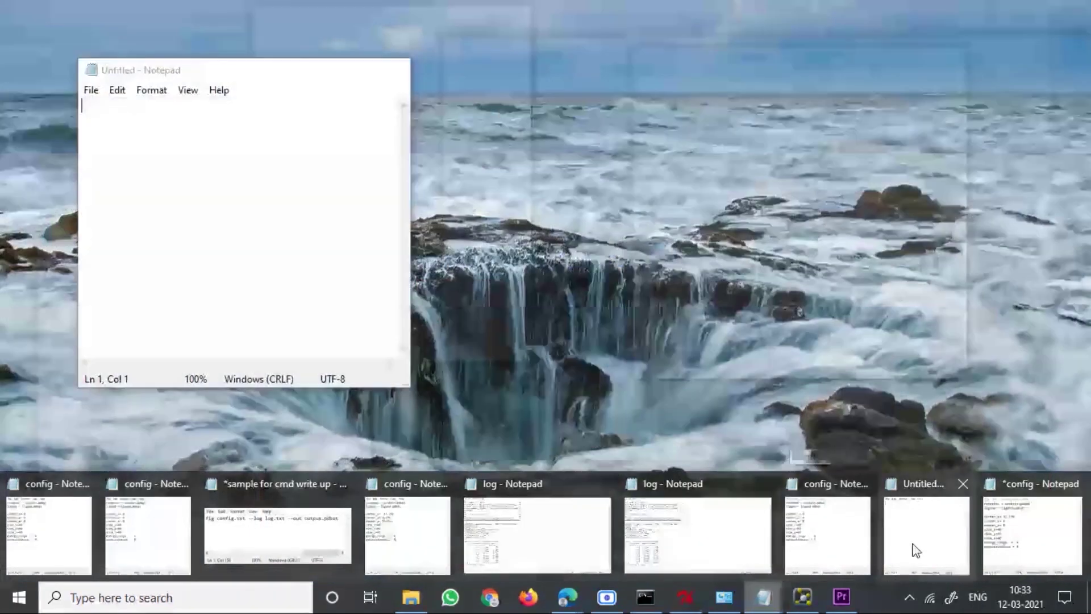
{"action": "left_click", "coordinate": [1010, 537]}
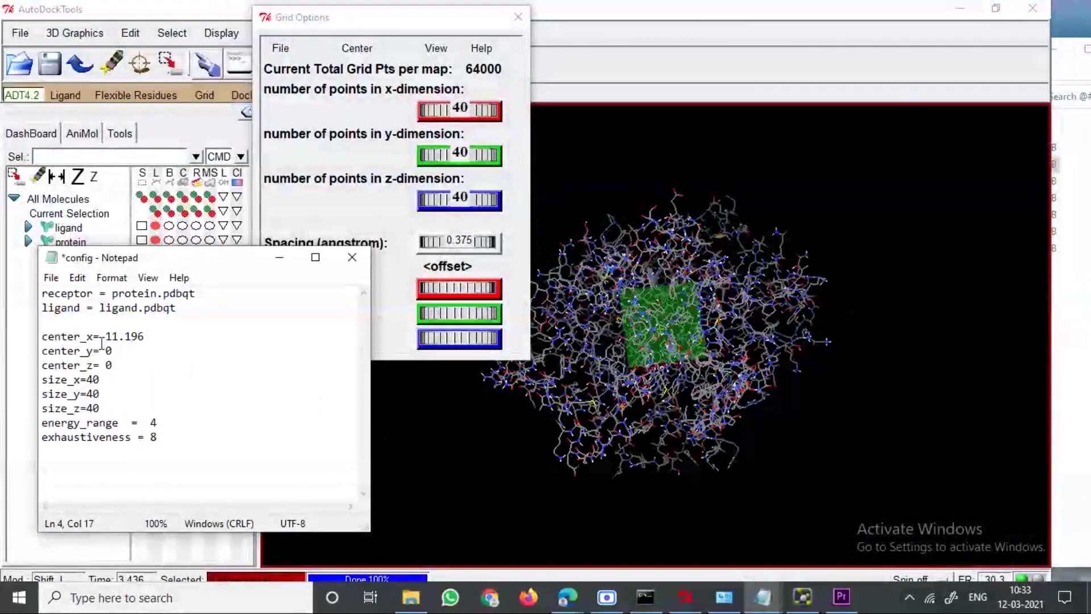
{"action": "double_click", "coordinate": [108, 350]}
{"action": "type", "text": "8.436"}
- Copy the grid box's z center from AutoDockTools and set center_z to 15.214 in the @#Demo config file
{"action": "left_click", "coordinate": [398, 323]}
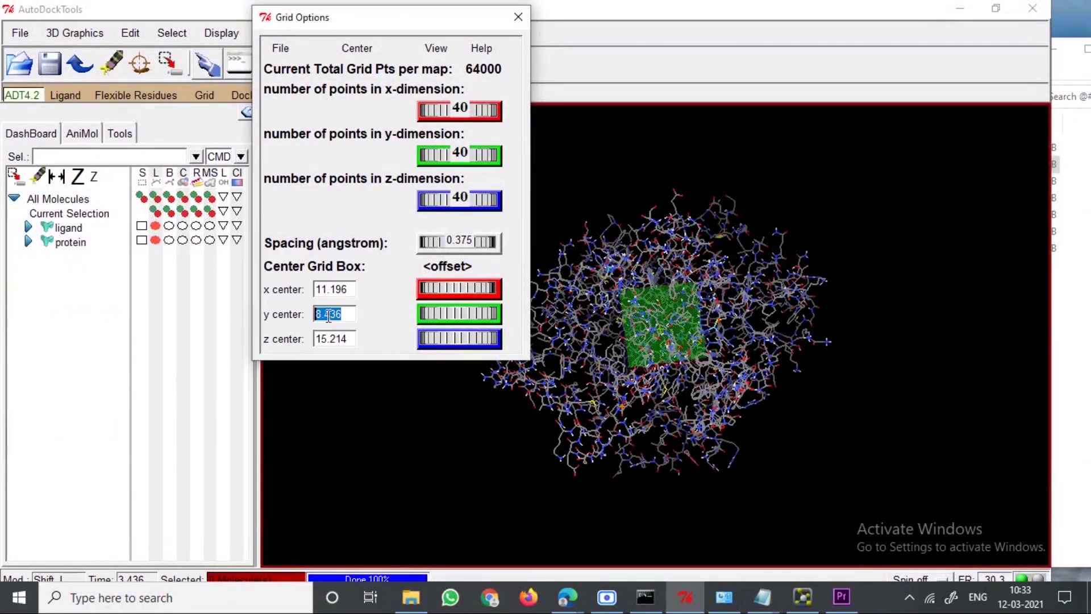
{"action": "left_click_drag", "start_coordinate": [350, 338], "coordinate": [306, 328]}
{"action": "key", "text": "ctrl+c"}
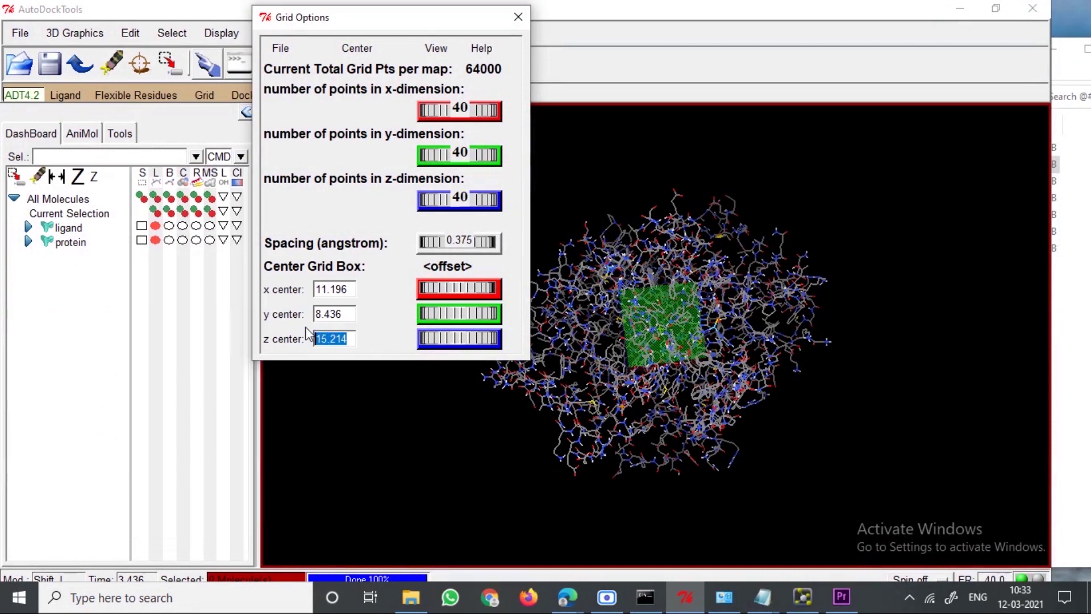
{"action": "left_click", "coordinate": [763, 598]}
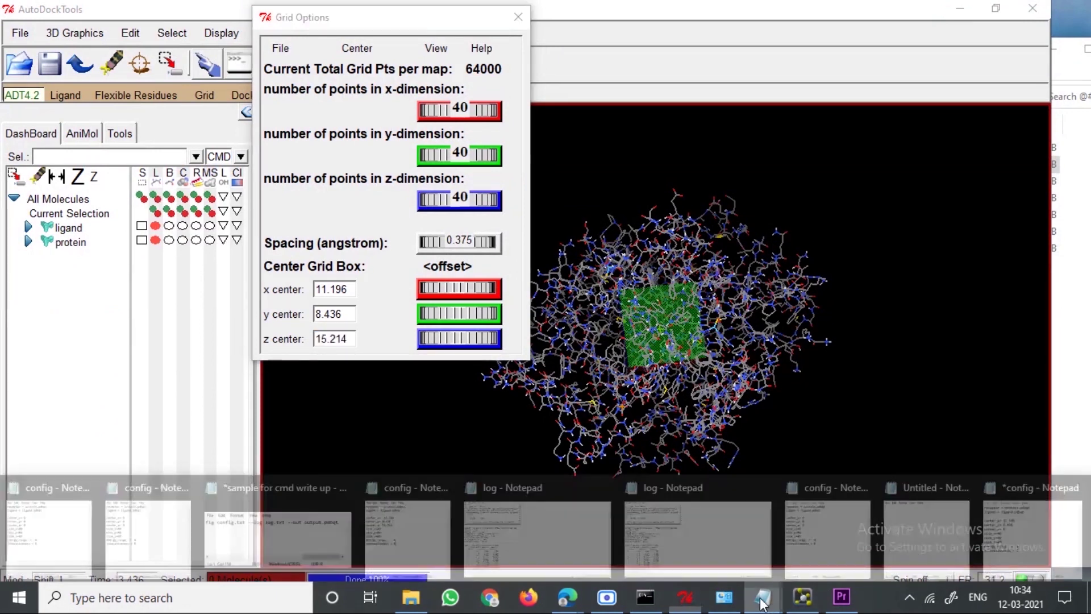
{"action": "left_click", "coordinate": [1032, 531]}
{"action": "left_click_drag", "start_coordinate": [105, 366], "coordinate": [119, 368]}
{"action": "key", "text": "ctrl+v"}
- Place the config file beside the grid options to compare the values, save it, and minimize it
{"action": "left_click_drag", "start_coordinate": [170, 257], "coordinate": [786, 158]}
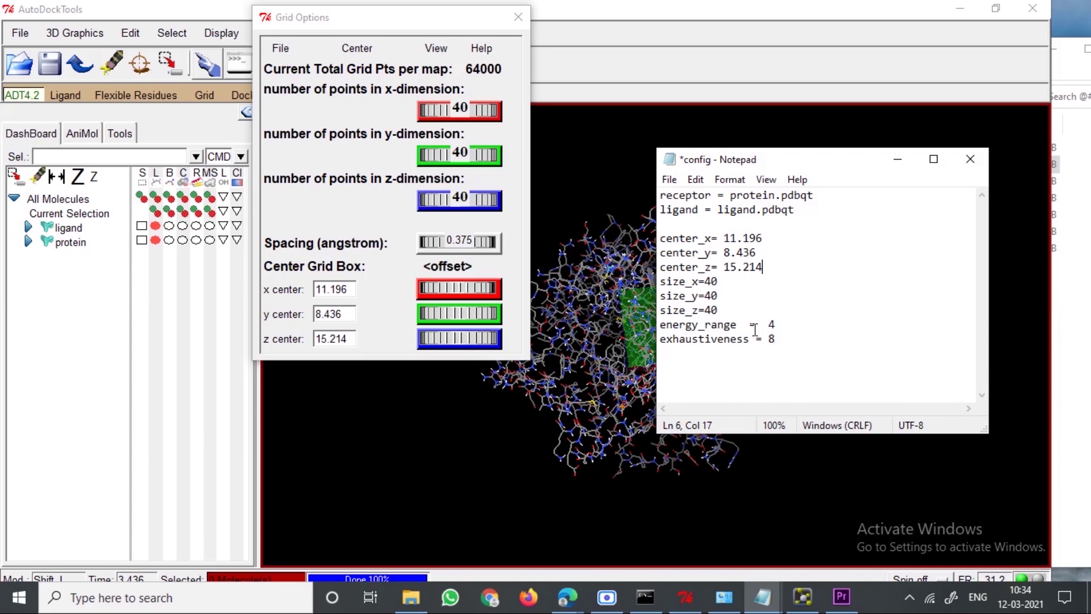
{"action": "left_click", "coordinate": [817, 294]}
{"action": "key", "text": "ctrl+s"}
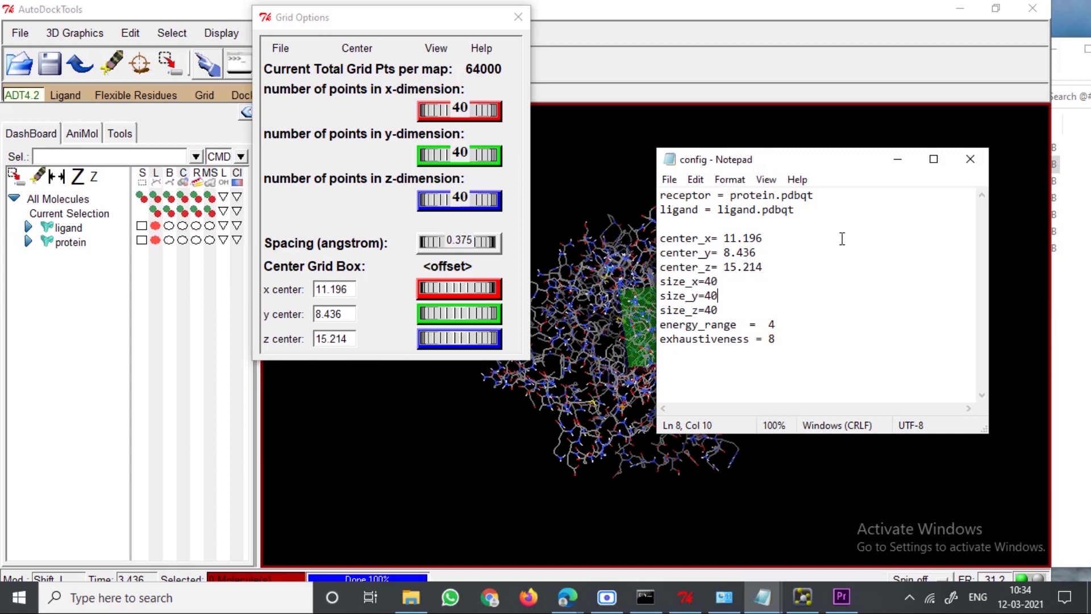
{"action": "left_click", "coordinate": [897, 159]}
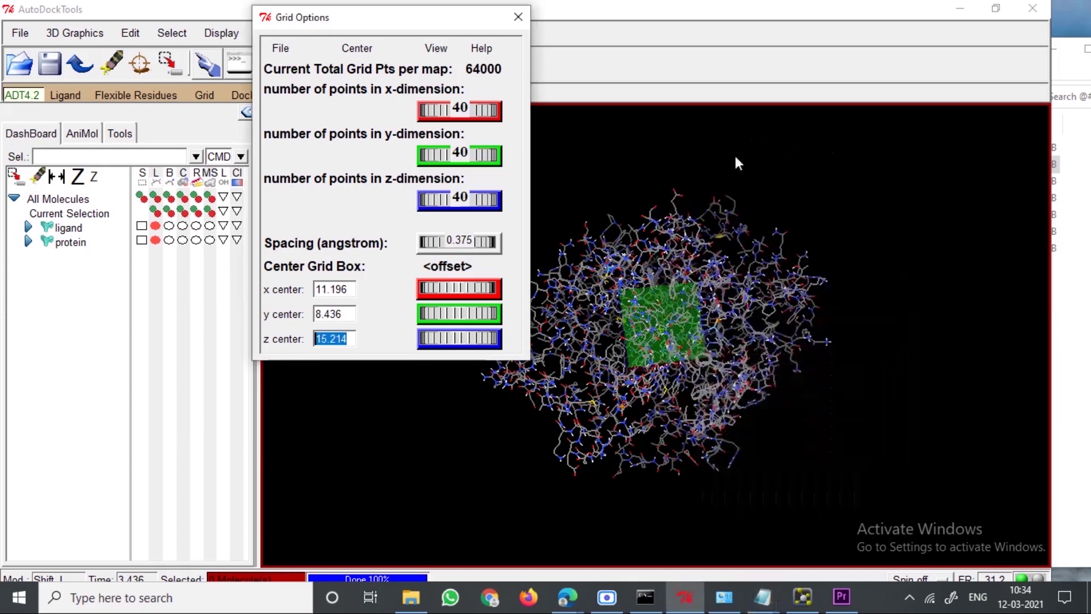
- Close the grid options and minimize AutoDockTools to return to the @#Demo folder in File Explorer
{"action": "left_click", "coordinate": [518, 16]}
{"action": "left_click", "coordinate": [960, 9]}
{"action": "left_click", "coordinate": [803, 308]}
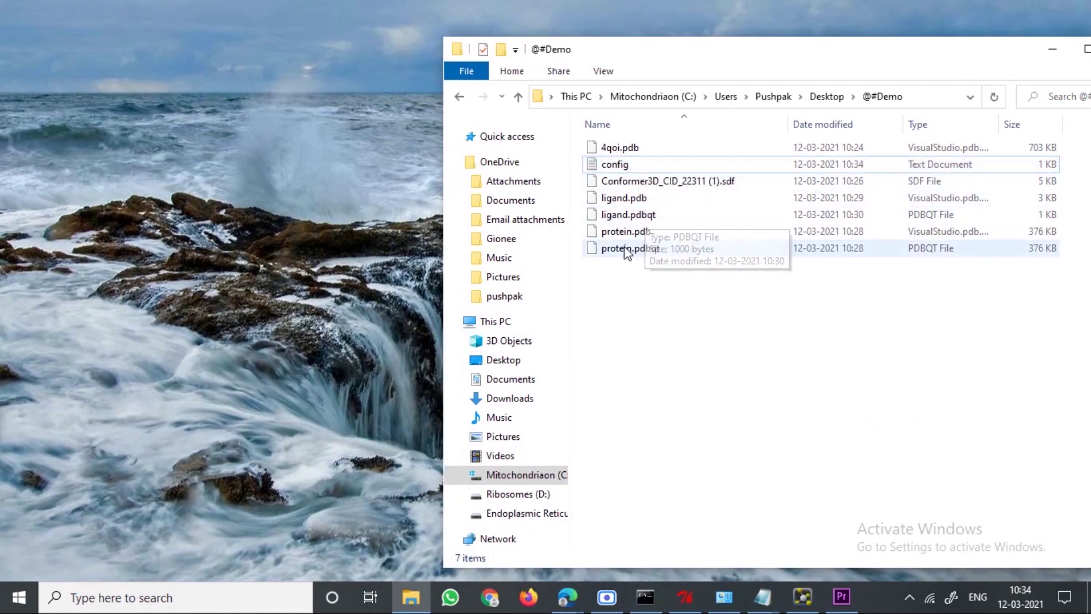
{"action": "left_click", "coordinate": [199, 177]}
{"action": "right_click", "coordinate": [197, 174]}
{"action": "left_click", "coordinate": [214, 166]}
- Search Windows for cmd and open a new Command Prompt window
{"action": "left_click", "coordinate": [139, 608]}
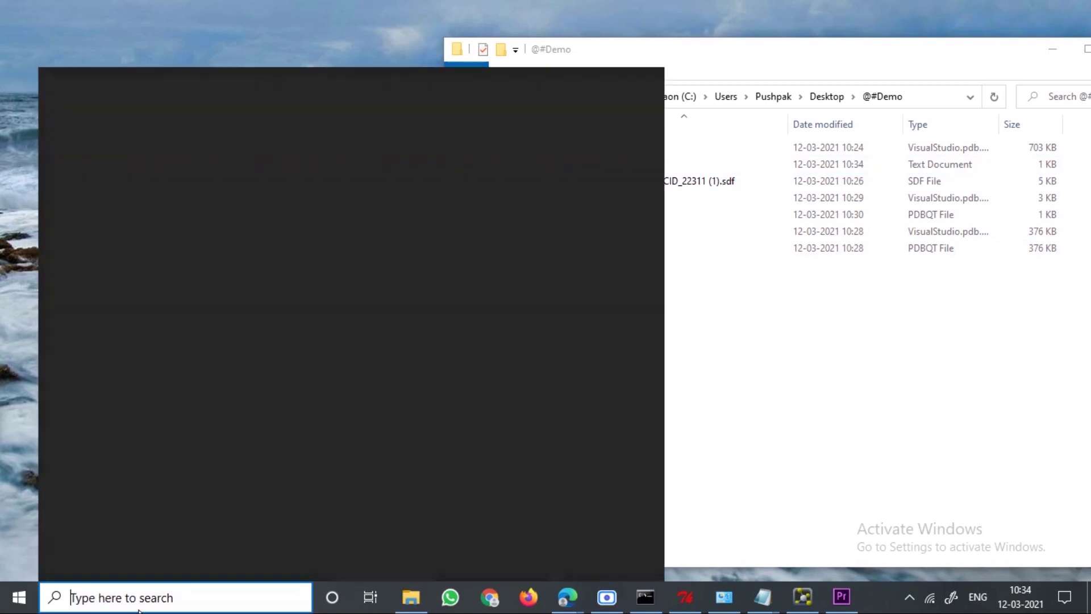
{"action": "type", "text": "cmd"}
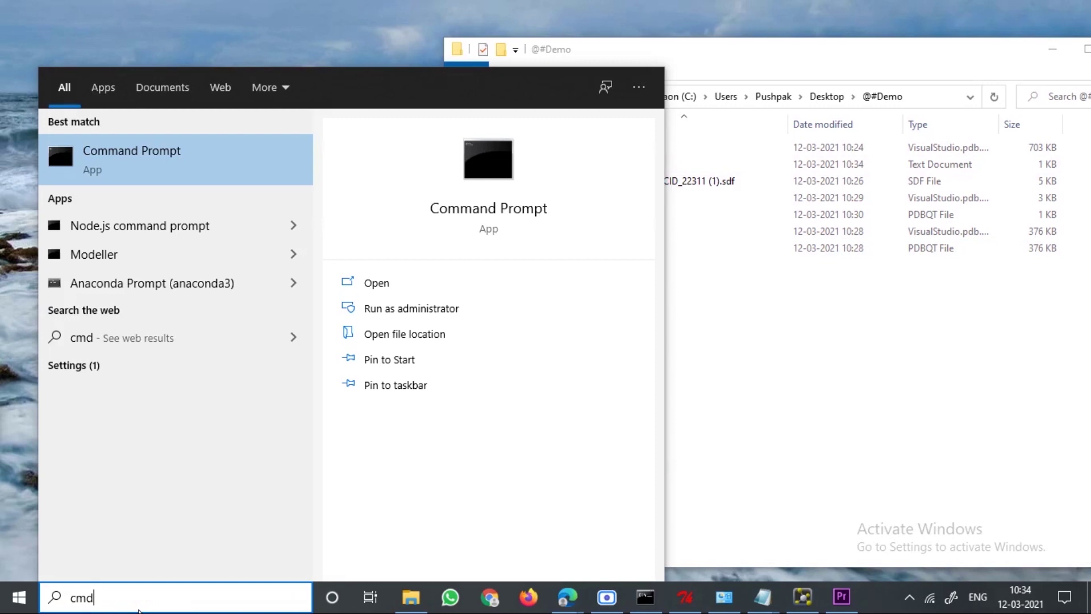
{"action": "key", "text": "Return"}
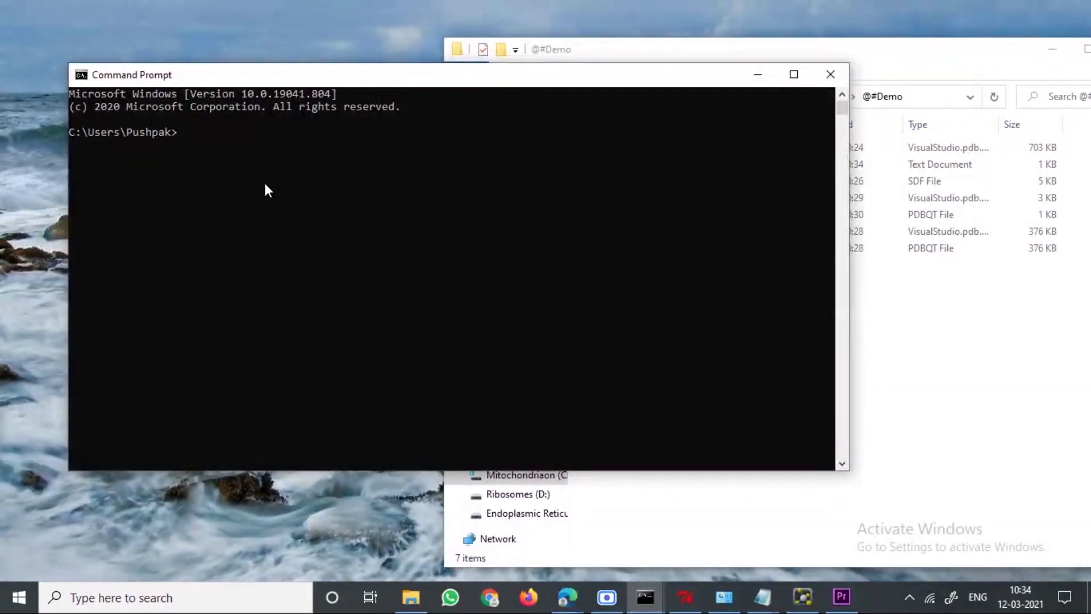
{"action": "left_click", "coordinate": [261, 171]}
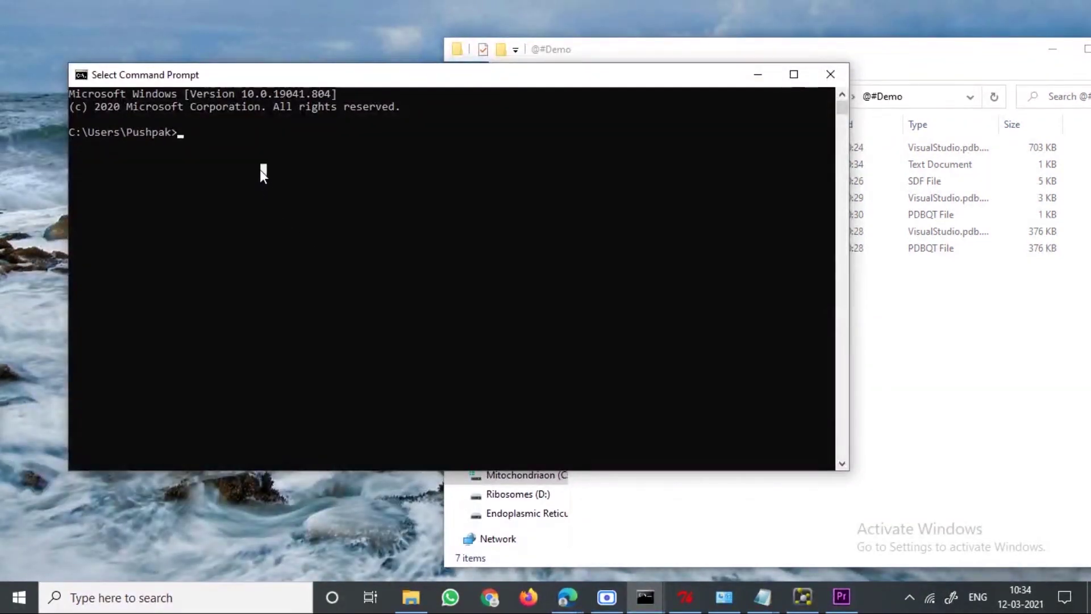
{"action": "right_click", "coordinate": [195, 12]}
{"action": "left_click", "coordinate": [222, 57]}
{"action": "left_click", "coordinate": [196, 155]}
- Change the Command Prompt directory to the Desktop folder @#Demo, using the path copied from File Explorer
{"action": "type", "text": "cd"}
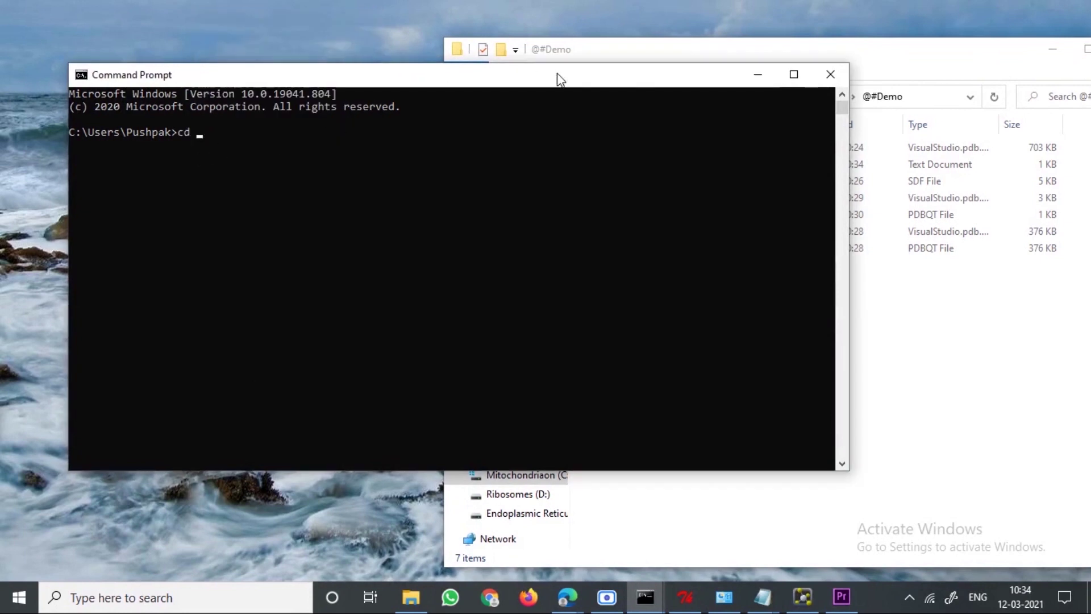
{"action": "left_click_drag", "start_coordinate": [632, 80], "coordinate": [584, 82]}
{"action": "left_click", "coordinate": [911, 314]}
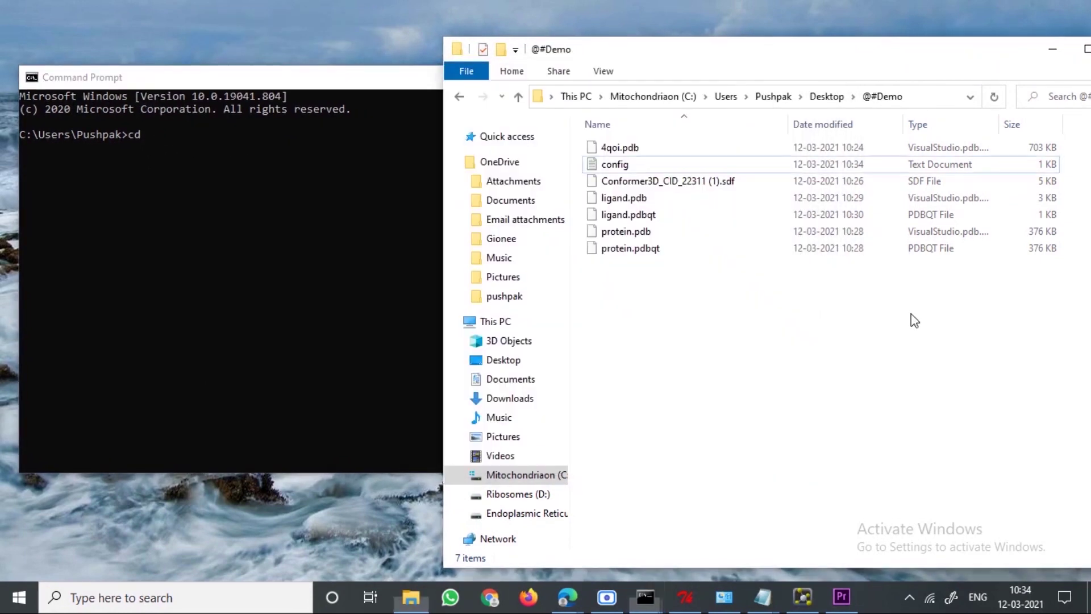
{"action": "left_click", "coordinate": [923, 96]}
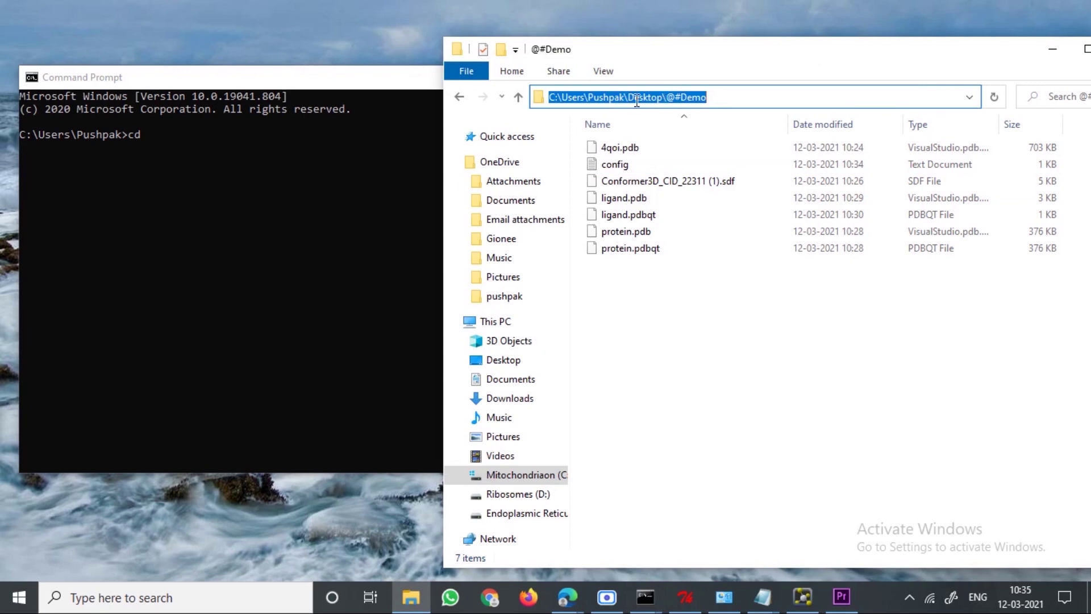
{"action": "left_click", "coordinate": [293, 159]}
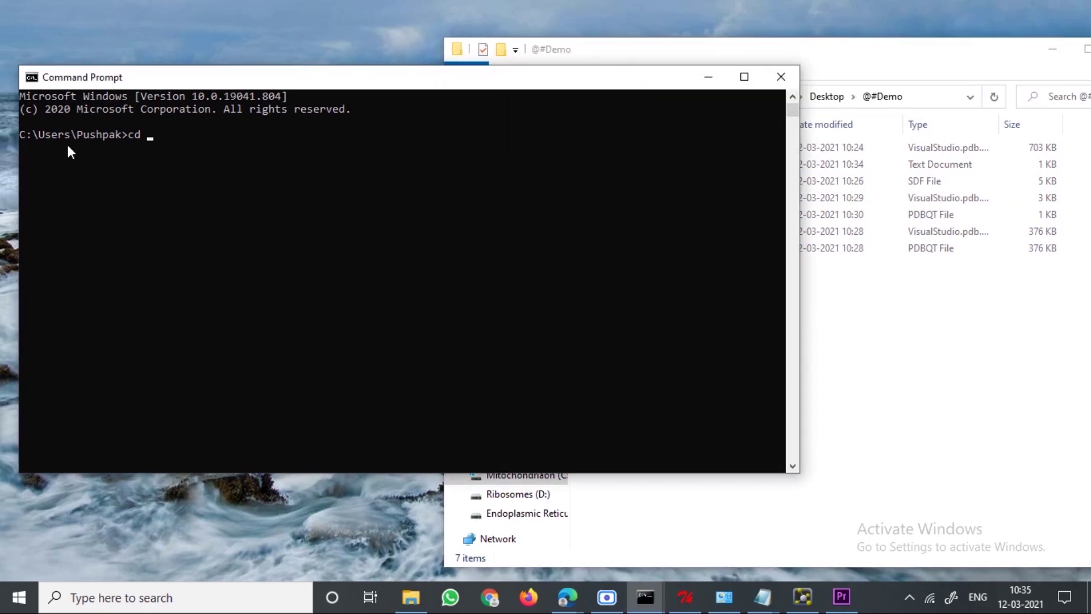
{"action": "type", "text": "cd"}
{"action": "type", "text": "C:\\Users\\Pushpak\\Desktop\\@#Demo"}
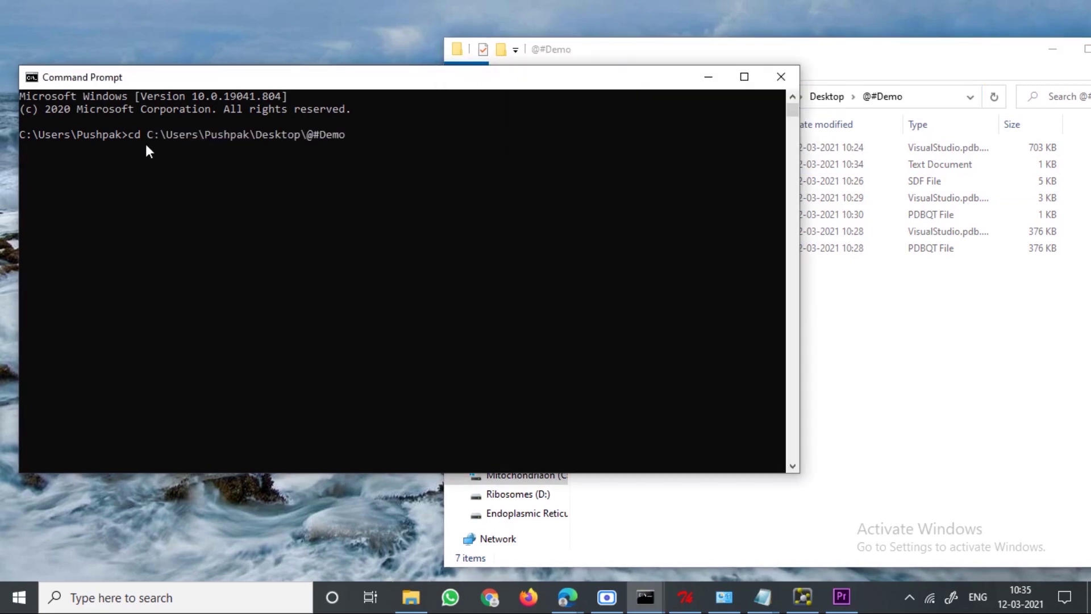
{"action": "key", "text": "Return"}
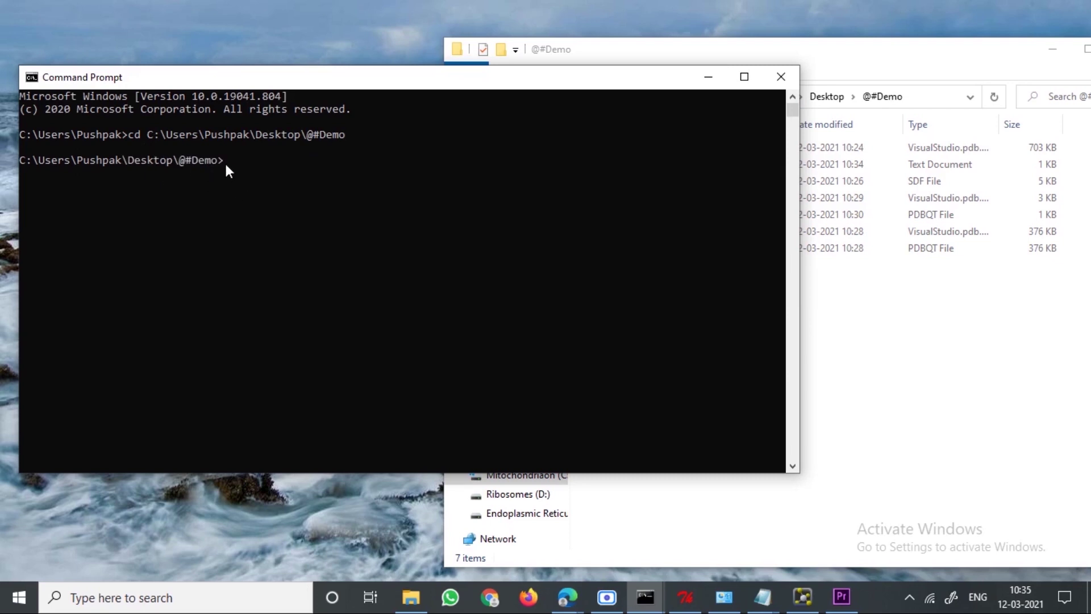
- Switch to the "sample for cmd write up" file in Notepad and save it
{"action": "left_click", "coordinate": [849, 362]}
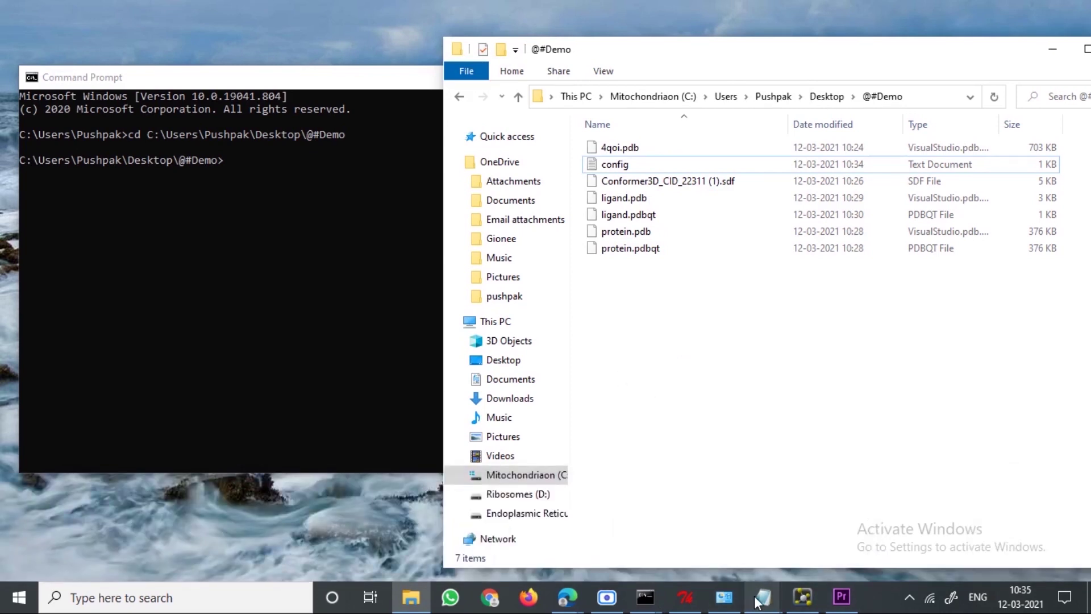
{"action": "mouse_move", "coordinate": [759, 601]}
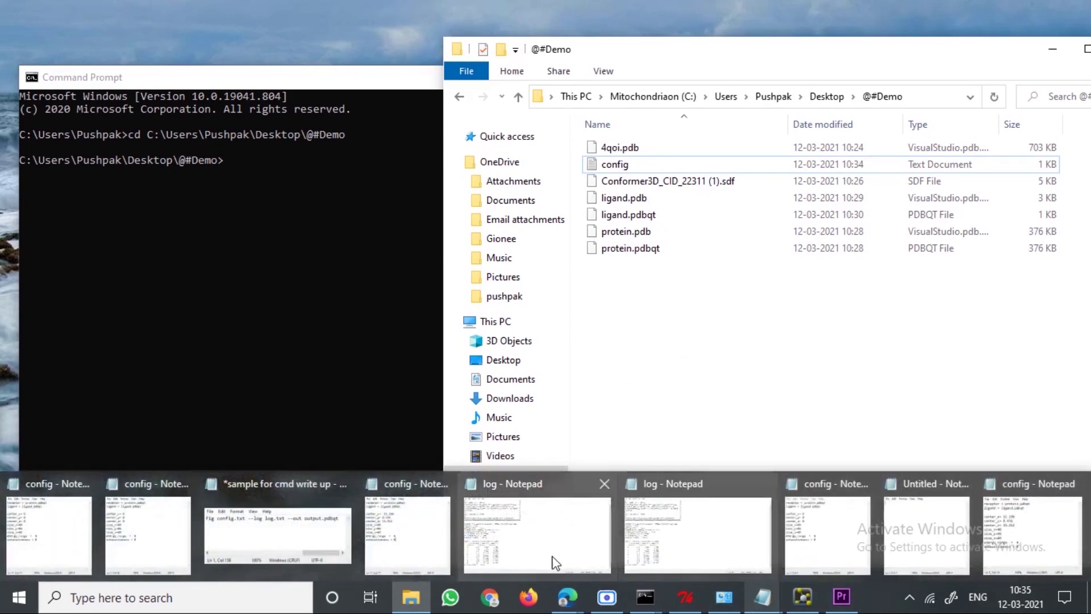
{"action": "left_click", "coordinate": [306, 520]}
{"action": "key", "text": "Left"}
{"action": "key", "text": "Left"}
{"action": "key", "text": "Left"}
{"action": "key", "text": "Left"}
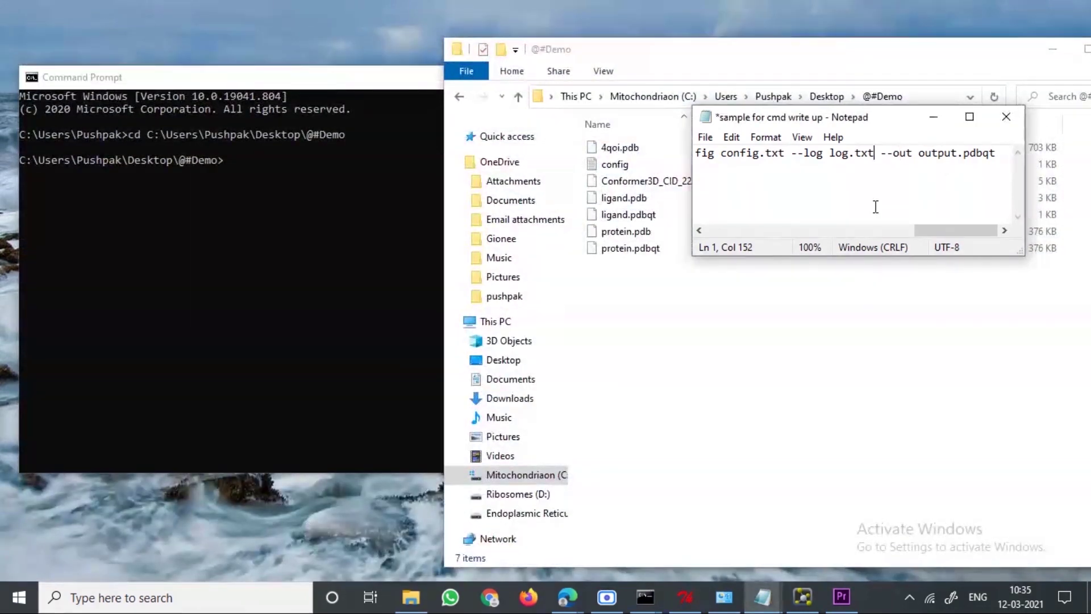
{"action": "key", "text": "ctrl+s"}
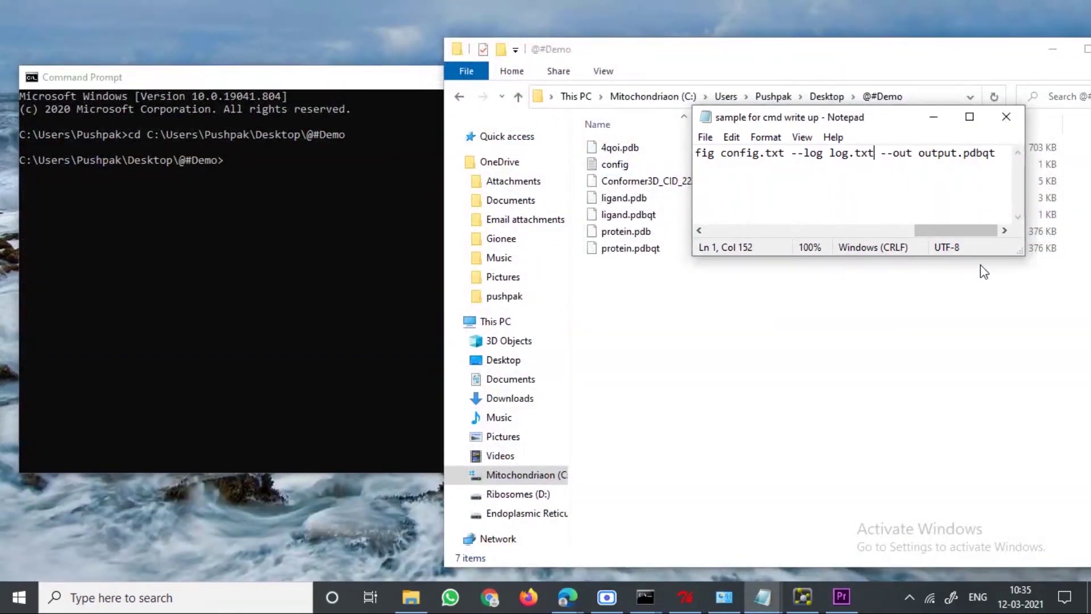
- Enlarge the Notepad window and review the sample Vina command from its vina.exe path to its output option
{"action": "left_click_drag", "start_coordinate": [1021, 253], "coordinate": [1035, 455]}
{"action": "left_click_drag", "start_coordinate": [692, 241], "coordinate": [469, 238]}
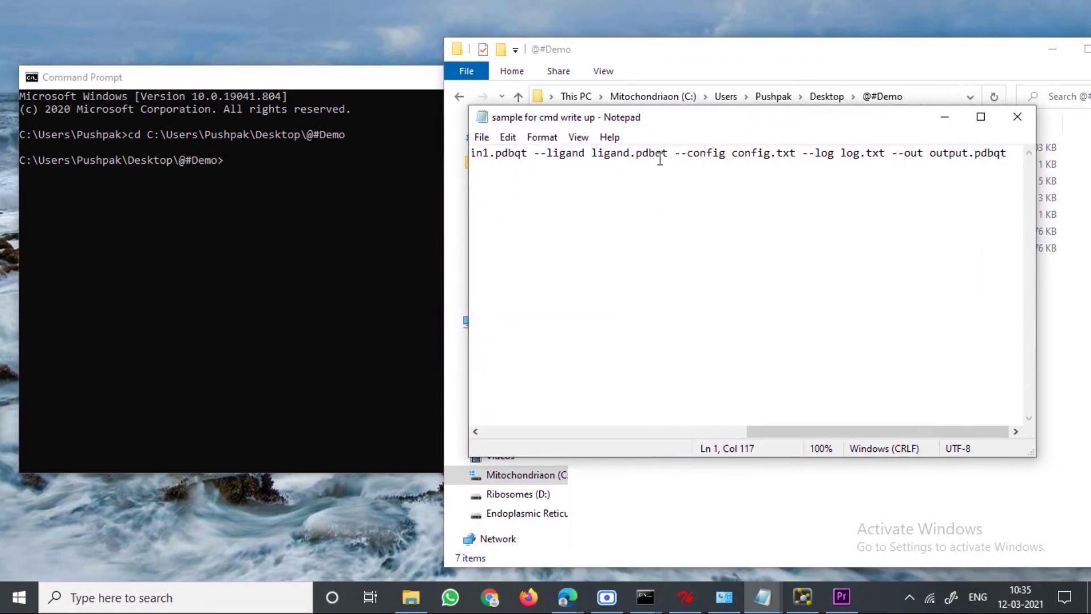
{"action": "key", "text": "Home"}
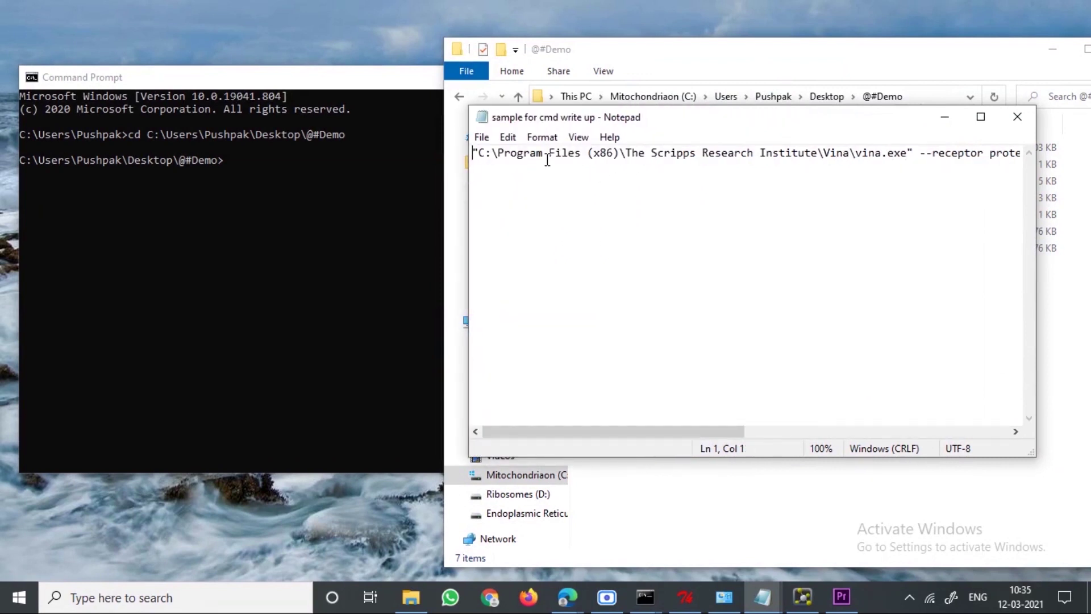
{"action": "left_click", "coordinate": [317, 154]}
{"action": "left_click", "coordinate": [849, 182]}
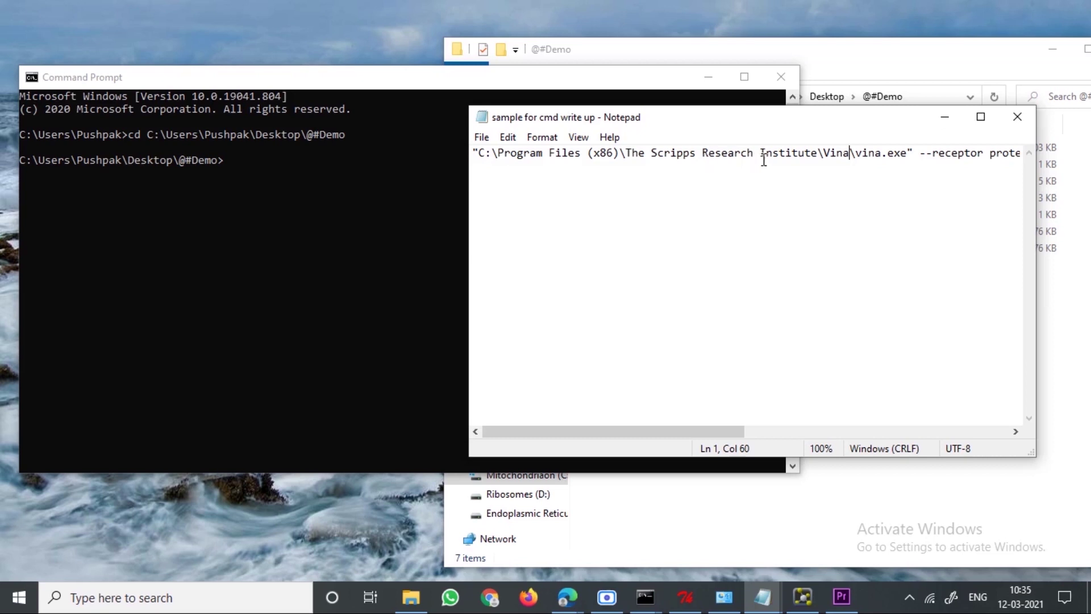
- Open the Vina folder under C:\Program Files (x86)\The Scripps Research Institute in a second File Explorer window
{"action": "left_click", "coordinate": [253, 207]}
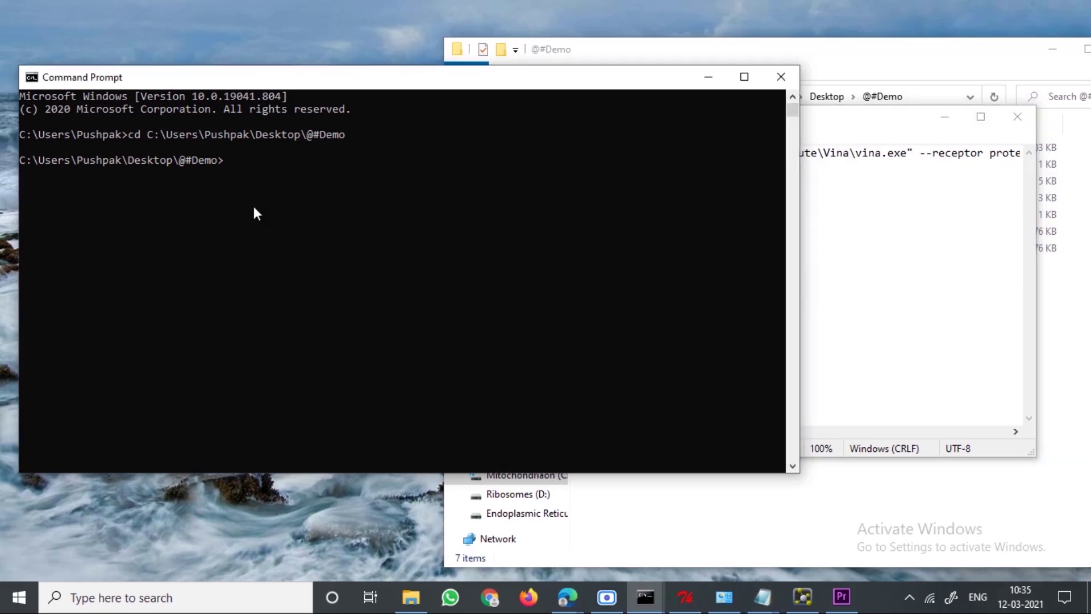
{"action": "left_click", "coordinate": [411, 597]}
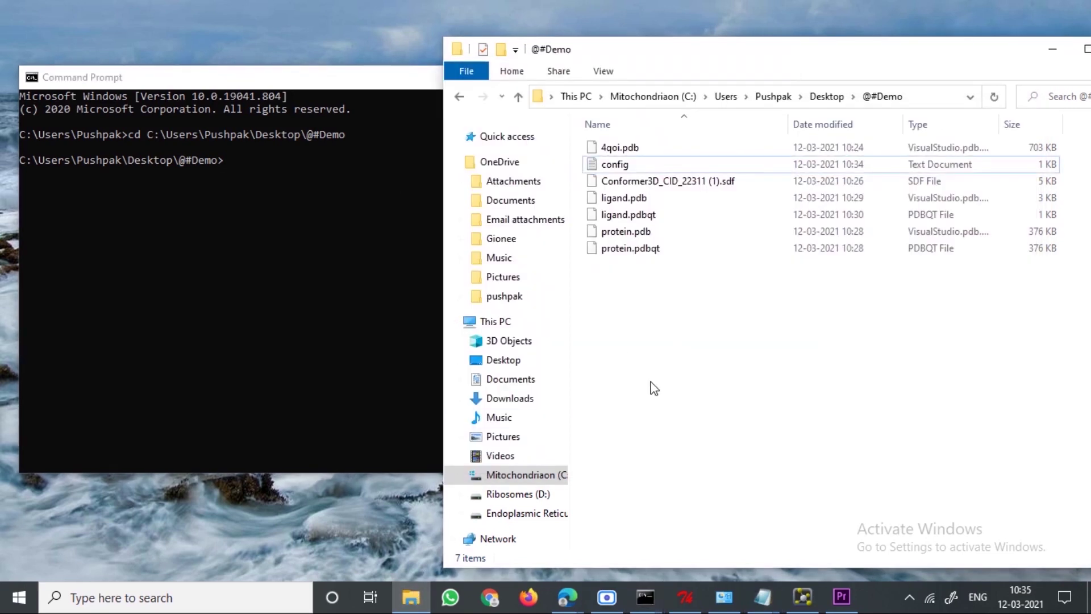
{"action": "key", "text": "ctrl+n"}
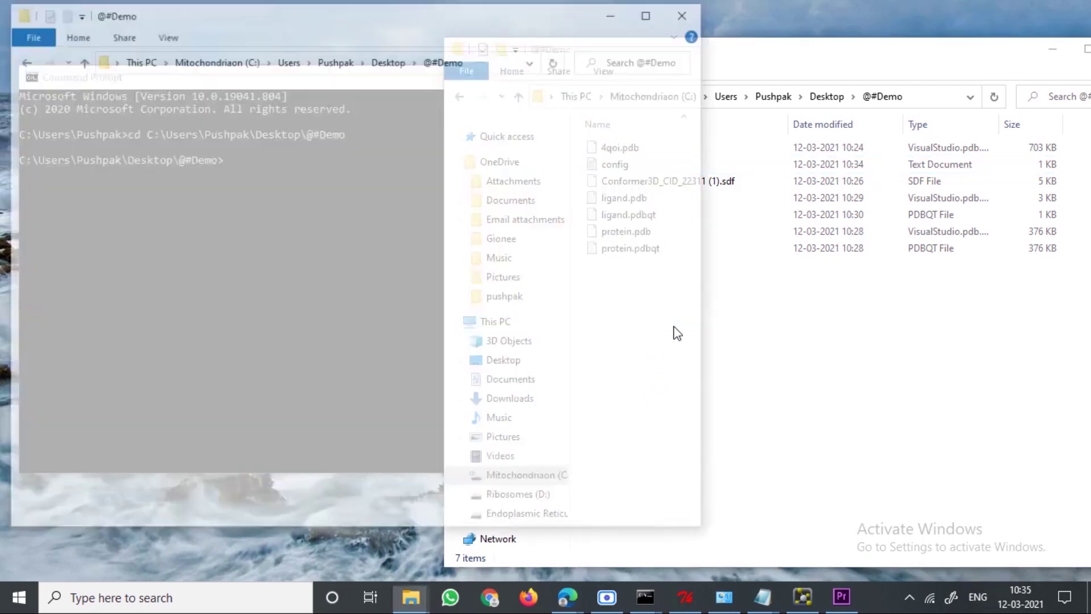
{"action": "left_click", "coordinate": [58, 284]}
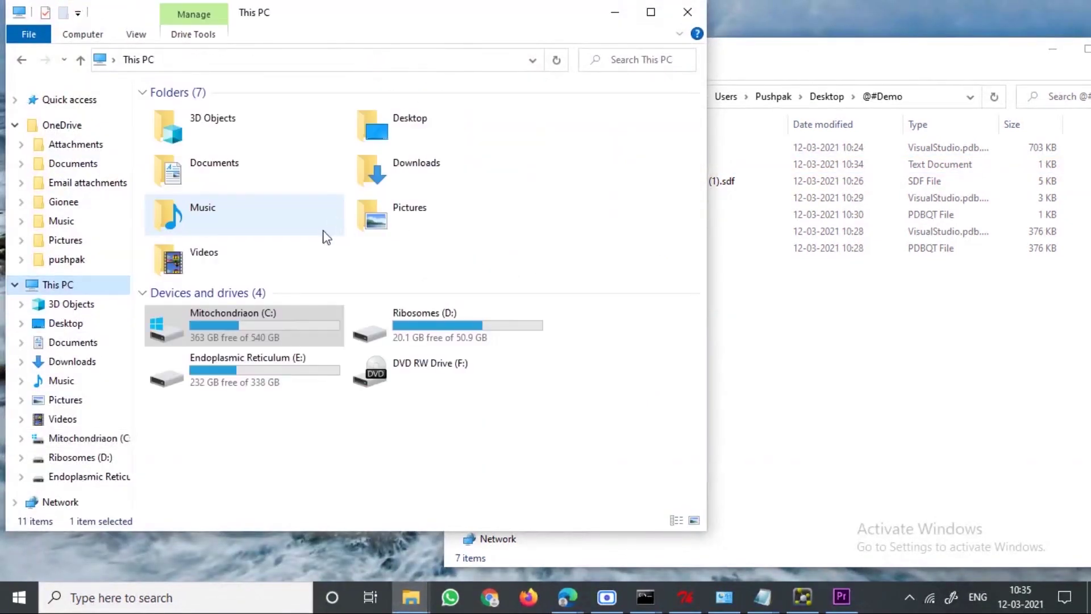
{"action": "double_click", "coordinate": [292, 325]}
{"action": "left_click", "coordinate": [292, 325]}
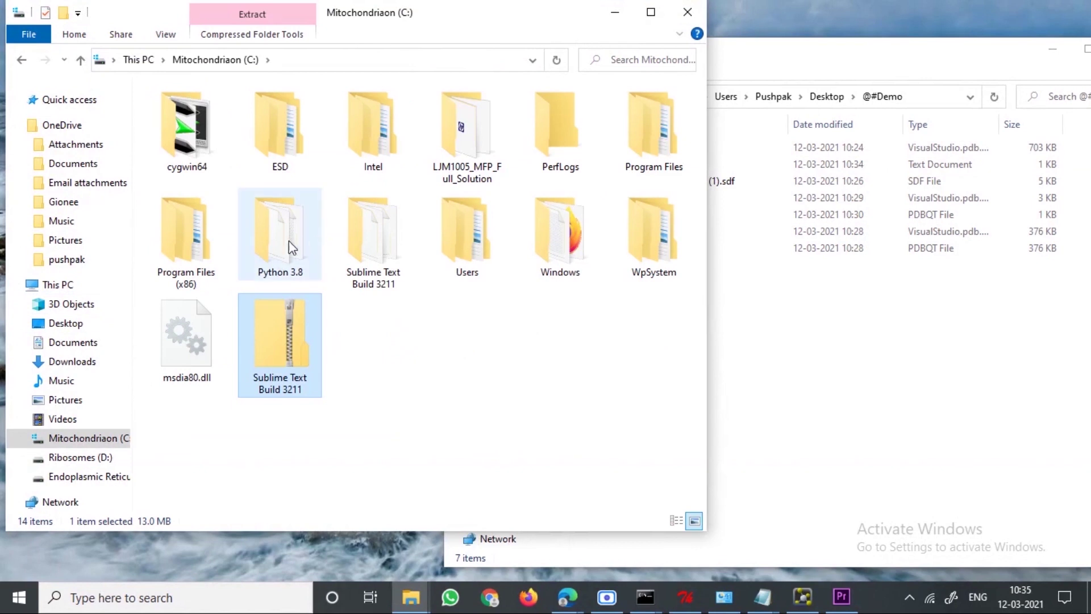
{"action": "double_click", "coordinate": [202, 237]}
{"action": "scroll", "coordinate": [279, 318], "scroll_direction": "down", "scroll_amount": 6}
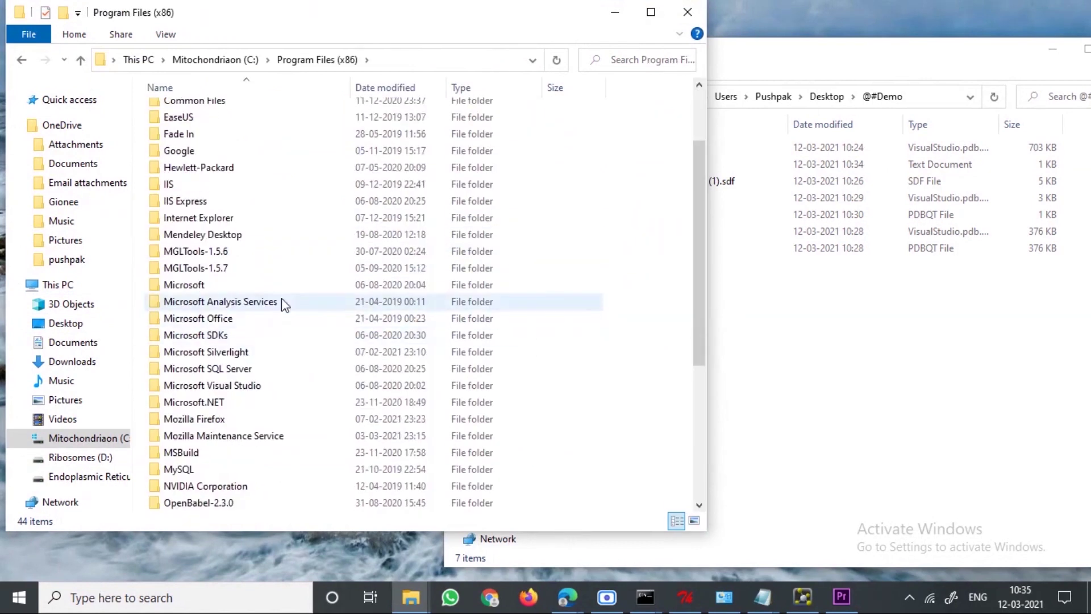
{"action": "left_click", "coordinate": [281, 301]}
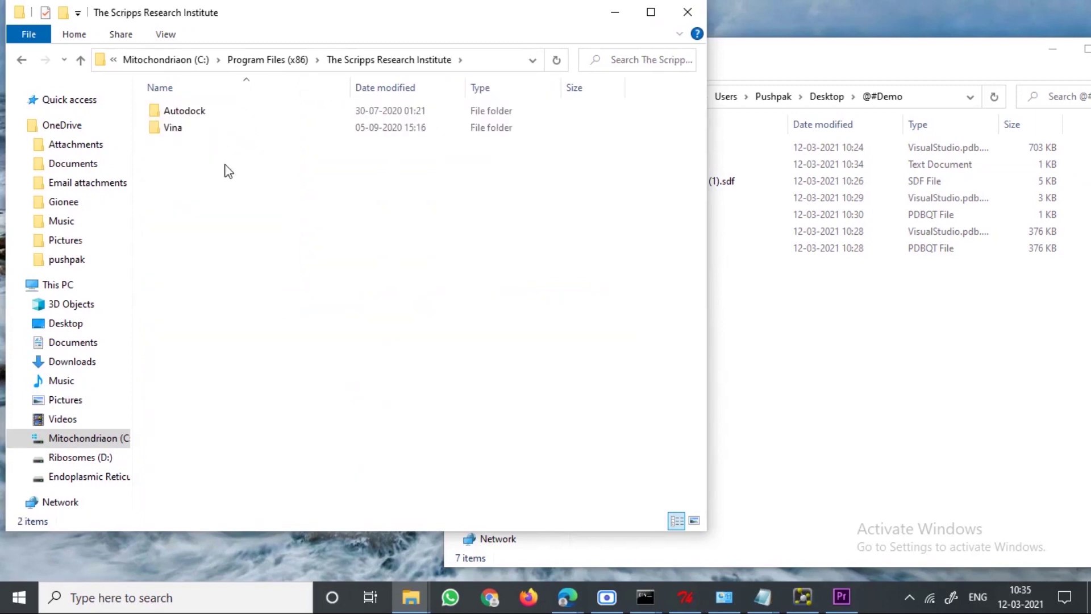
{"action": "left_click", "coordinate": [208, 128]}
{"action": "double_click", "coordinate": [203, 122]}
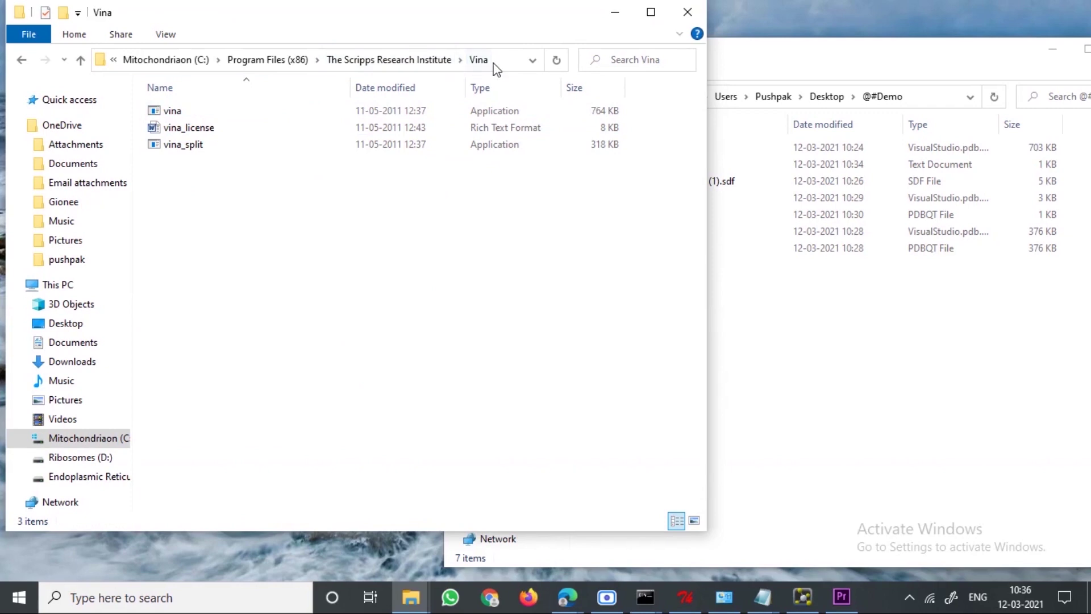
- Copy the Vina folder's path, minimise its window and return to the Command Prompt
{"action": "left_click", "coordinate": [508, 64]}
{"action": "key", "text": "ctrl+c"}
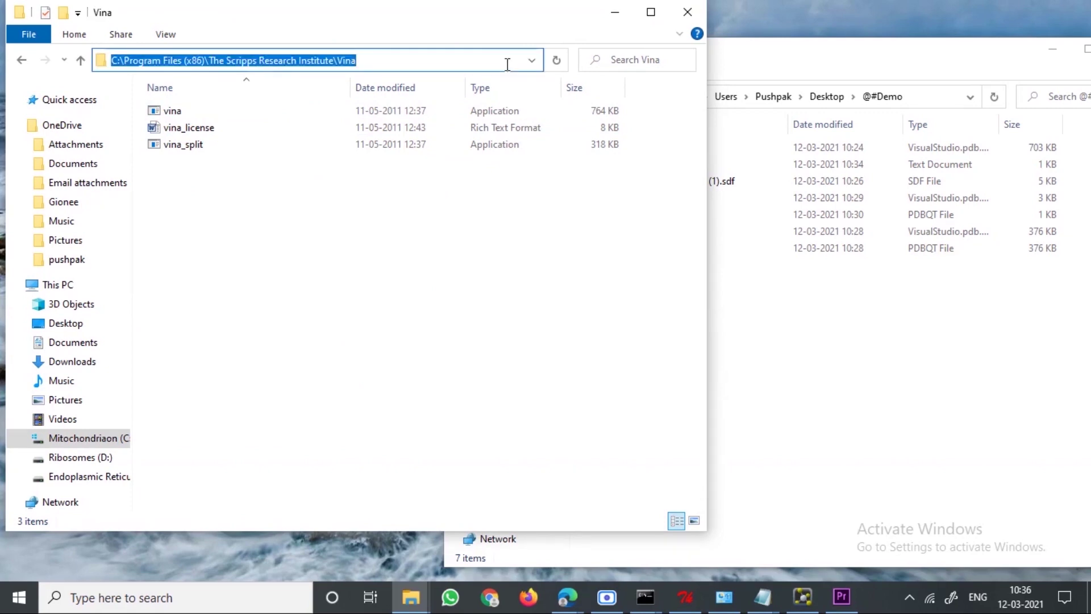
{"action": "left_click", "coordinate": [613, 13]}
{"action": "left_click", "coordinate": [275, 234]}
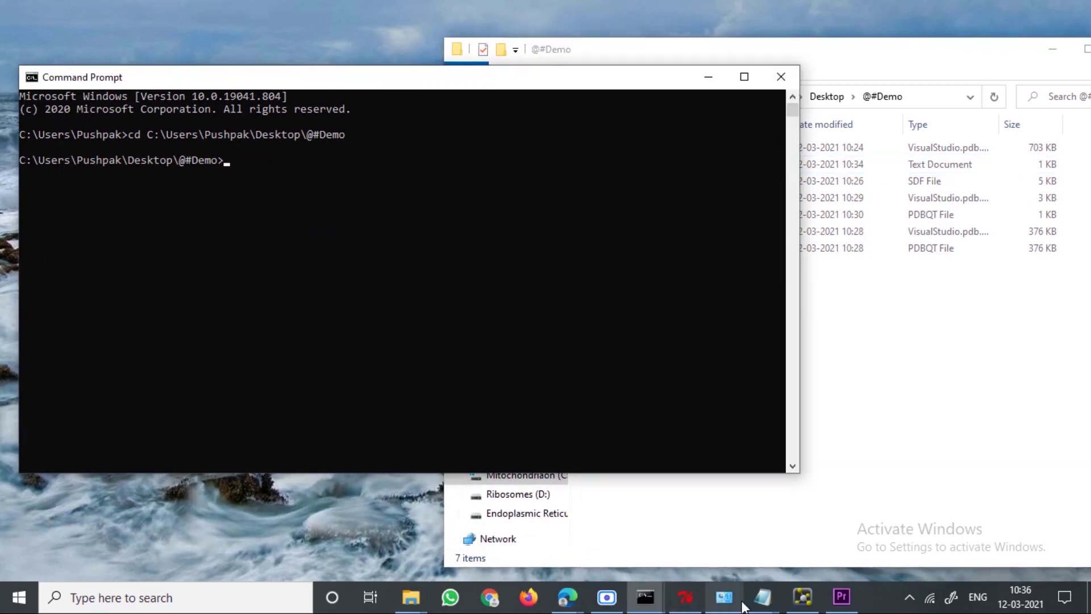
- Bring up the "sample for cmd write up" Notepad file and arrange it beside a narrowed Command Prompt window
{"action": "mouse_move", "coordinate": [764, 609]}
{"action": "mouse_move", "coordinate": [288, 559]}
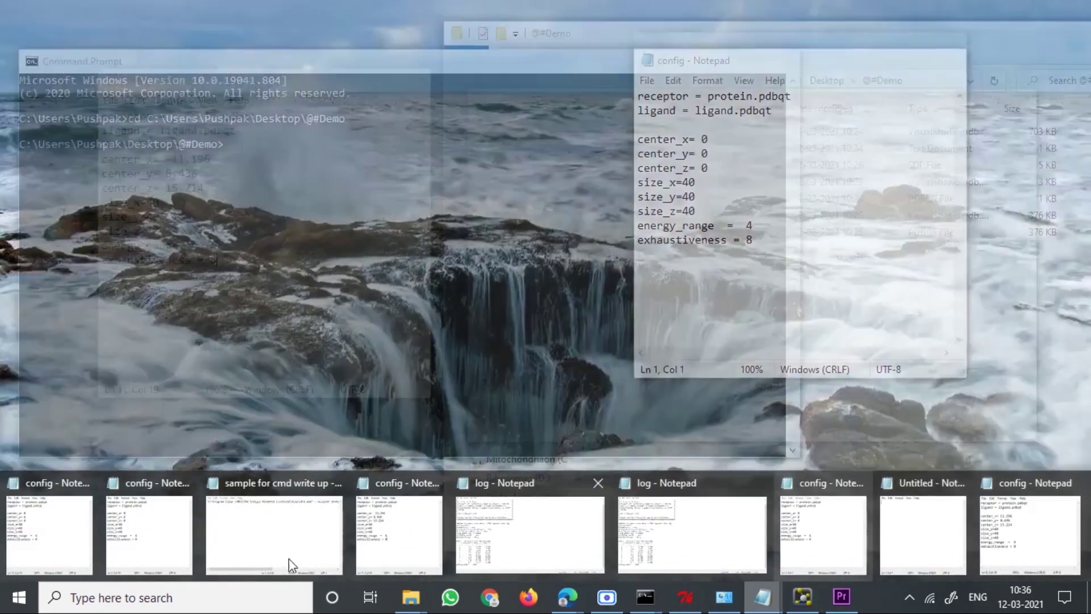
{"action": "left_click", "coordinate": [255, 549]}
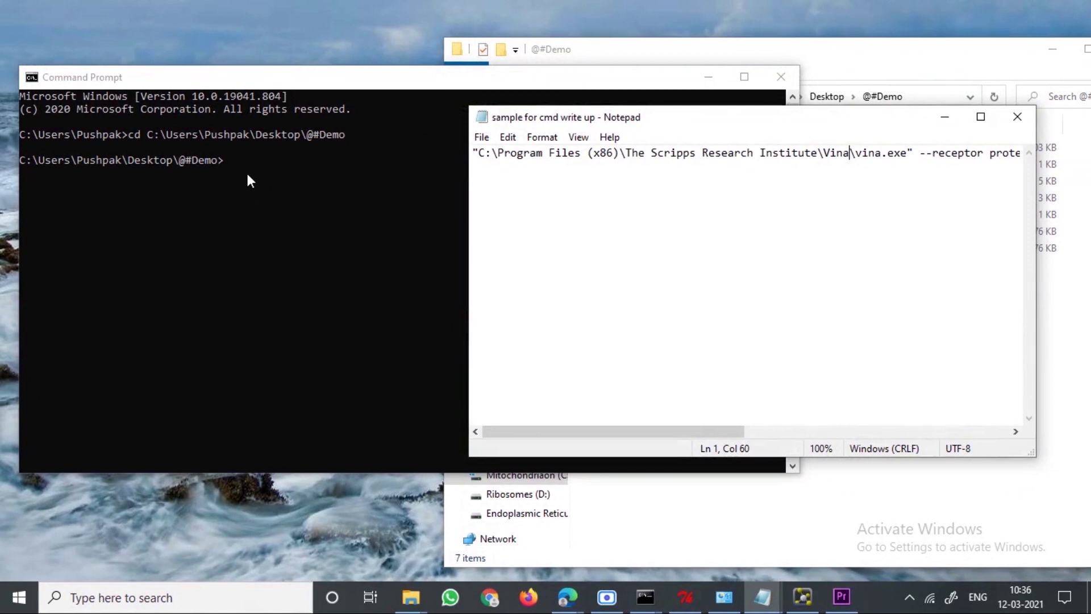
{"action": "left_click_drag", "start_coordinate": [799, 97], "coordinate": [476, 98]}
{"action": "left_click_drag", "start_coordinate": [622, 121], "coordinate": [698, 98]}
- Enter "C:\Program Files (x86)\The Scripps Research Institute\Vina\vina.exe" --receptor protein.pdbqt at the Command Prompt, pasting the copied folder path
{"action": "left_click", "coordinate": [377, 180]}
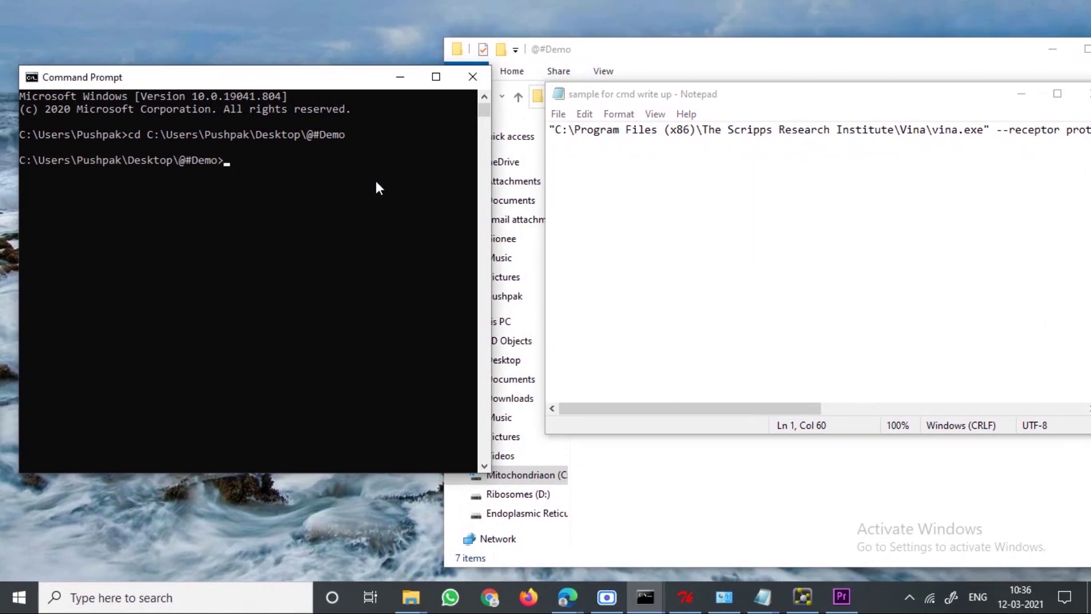
{"action": "type", "text": "\""}
{"action": "key", "text": "ctrl+v"}
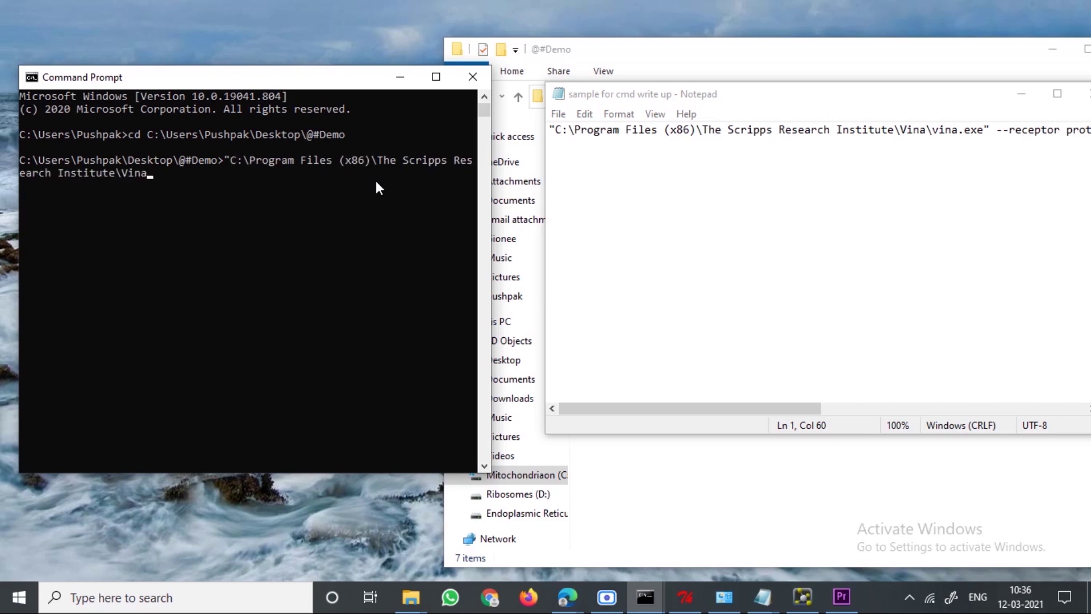
{"action": "type", "text": "\\V"}
{"action": "key", "text": "BackSpace"}
{"action": "type", "text": "vina.exe\" --receptor pro"}
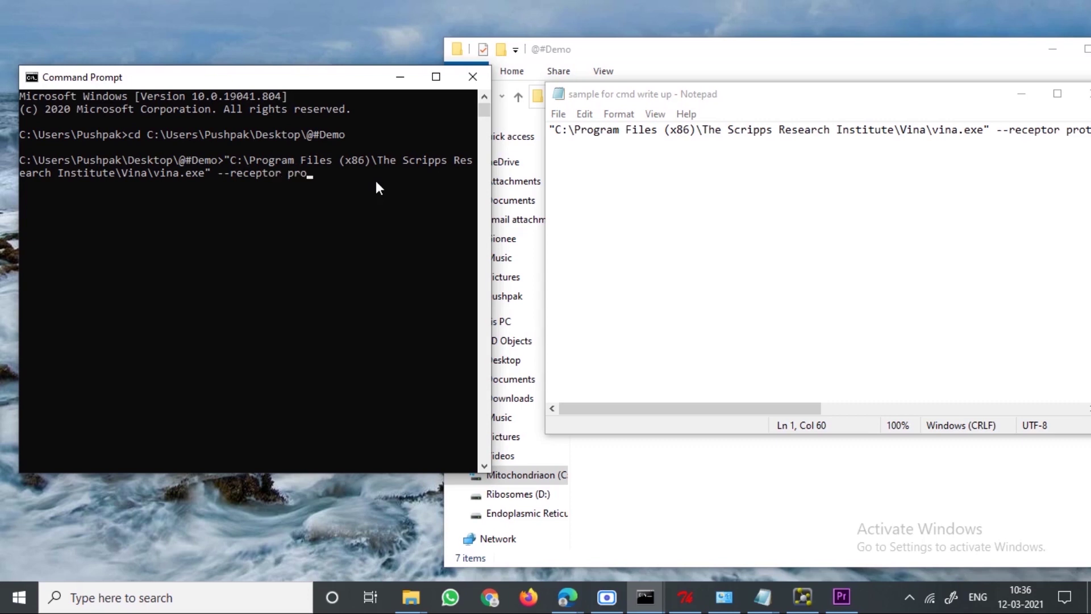
{"action": "type", "text": "tein.pdbqt"}
- Append --ligand ligand.pdbqt and the --config option to the Vina command, following the sample text in Notepad
{"action": "left_click", "coordinate": [675, 183]}
{"action": "left_click", "coordinate": [700, 155]}
{"action": "left_click_drag", "start_coordinate": [797, 407], "coordinate": [969, 398]}
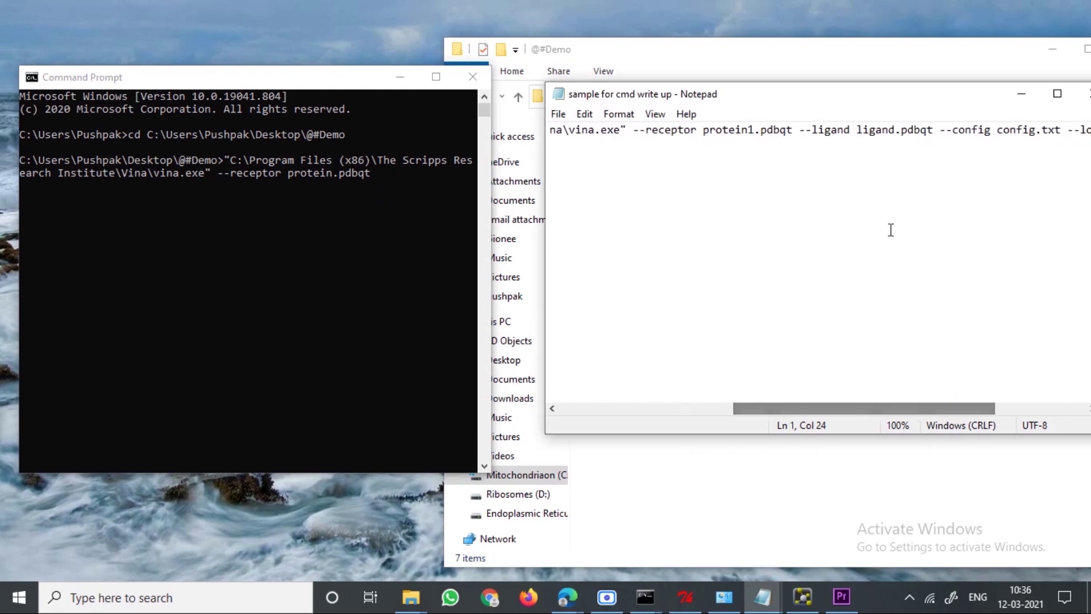
{"action": "left_click", "coordinate": [432, 178]}
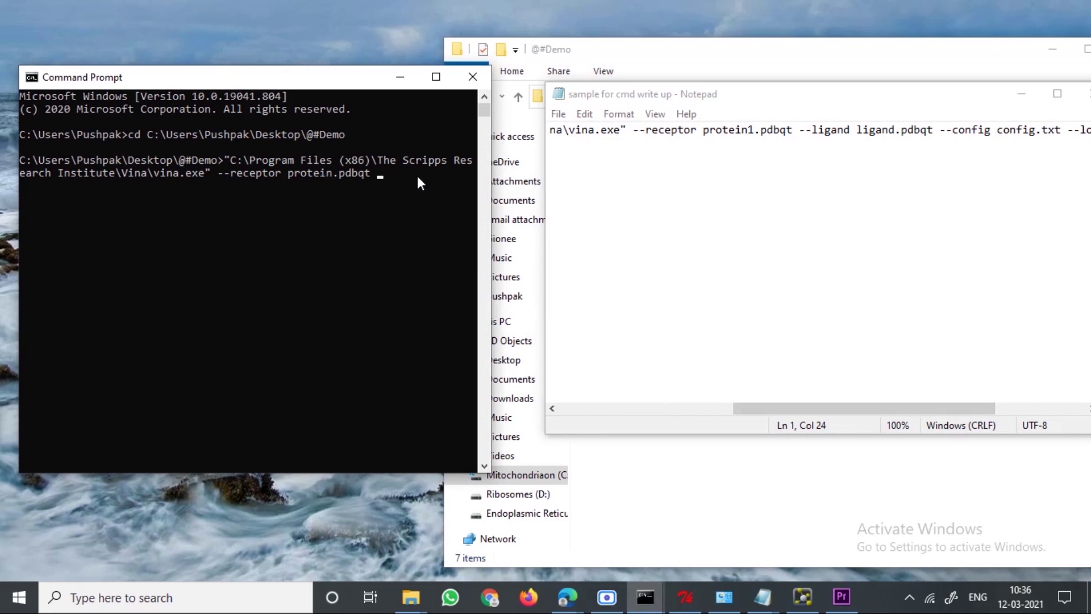
{"action": "type", "text": "li"}
{"action": "key", "text": "BackSpace"}
{"action": "type", "text": "gand ligand.pdbqt"}
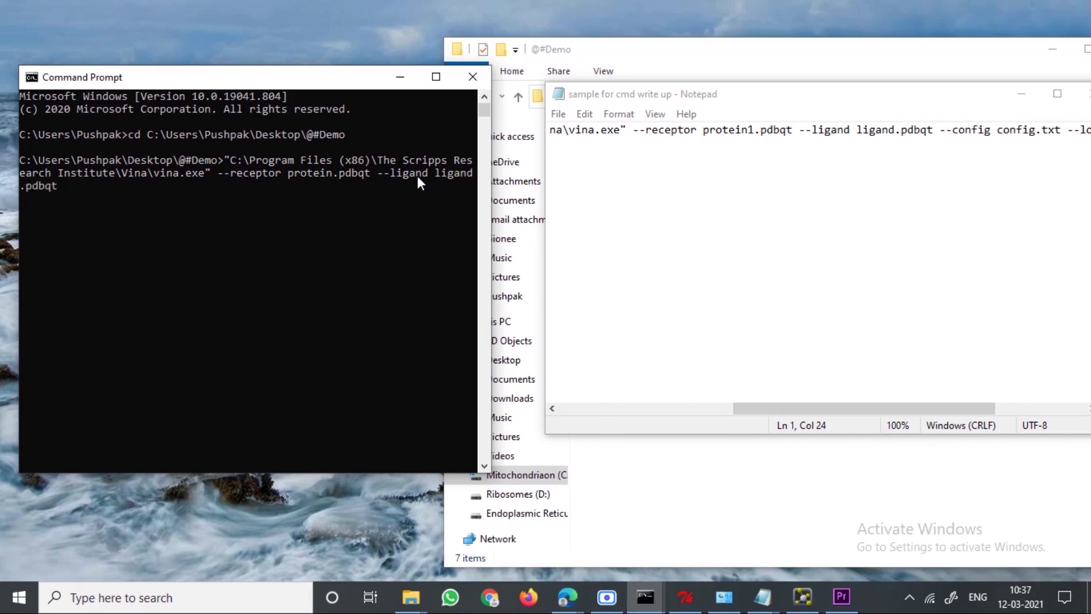
{"action": "type", "text": " --config"}
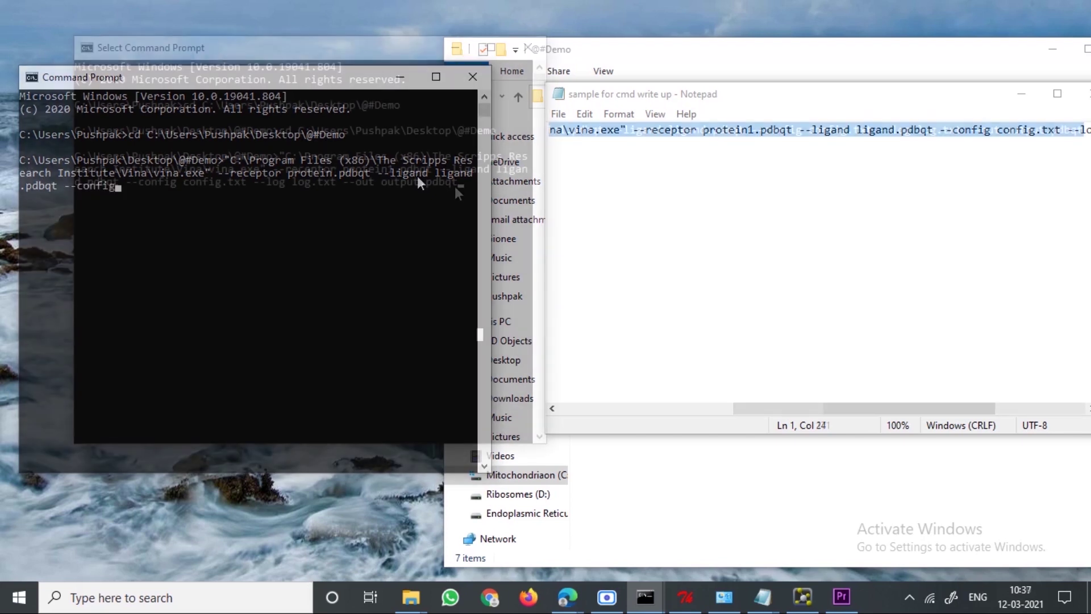
- Correct the receptor file name in the full Vina command at the Command Prompt to protein.pdbqt
{"action": "key", "text": "Escape"}
{"action": "key", "text": "Left"}
{"action": "key", "text": "Left"}
{"action": "key", "text": "Left"}
{"action": "key", "text": "Left"}
{"action": "key", "text": "Left"}
{"action": "key", "text": "Left"}
{"action": "key", "text": "Left"}
{"action": "key", "text": "Left"}
{"action": "key", "text": "Left"}
{"action": "key", "text": "Left"}
{"action": "key", "text": "Left"}
{"action": "key", "text": "Left"}
{"action": "key", "text": "Left"}
{"action": "key", "text": "Left"}
{"action": "key", "text": "Left"}
{"action": "key", "text": "Left"}
{"action": "key", "text": "Left"}
{"action": "key", "text": "Left"}
{"action": "key", "text": "Left"}
{"action": "key", "text": "Left"}
{"action": "key", "text": "Left"}
{"action": "key", "text": "Left"}
{"action": "key", "text": "Left"}
{"action": "key", "text": "Left"}
{"action": "key", "text": "Left"}
{"action": "key", "text": "Left"}
{"action": "key", "text": "Left"}
{"action": "key", "text": "Left"}
{"action": "key", "text": "Left"}
{"action": "key", "text": "Left"}
{"action": "key", "text": "Left"}
{"action": "key", "text": "Left"}
{"action": "key", "text": "Left"}
{"action": "key", "text": "Left"}
{"action": "key", "text": "Left"}
{"action": "key", "text": "Left"}
{"action": "key", "text": "Left"}
{"action": "key", "text": "Left"}
{"action": "key", "text": "Left"}
{"action": "key", "text": "Left"}
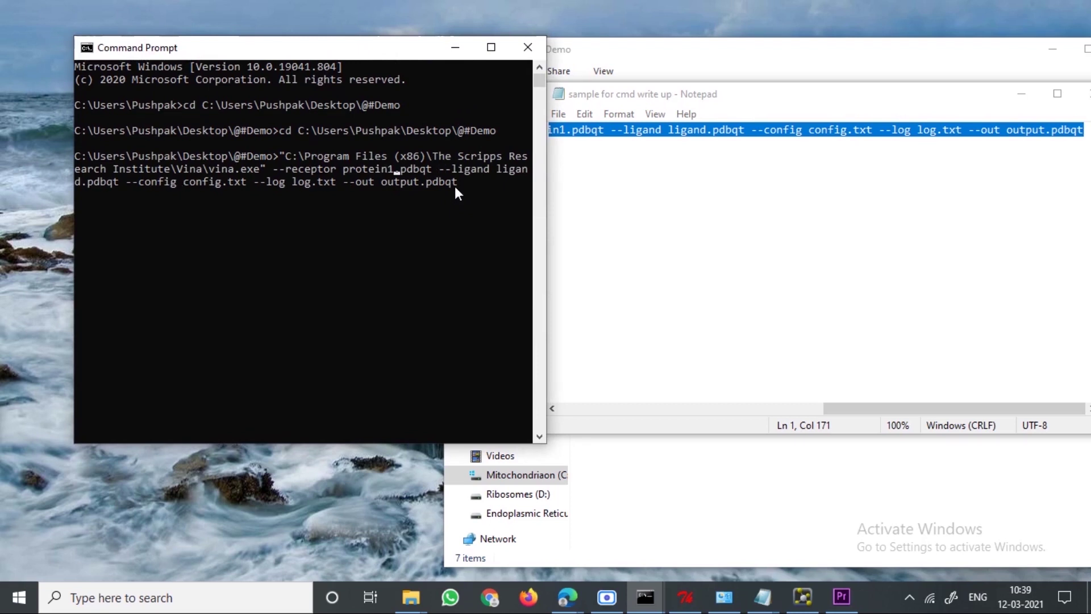
{"action": "key", "text": "BackSpace"}
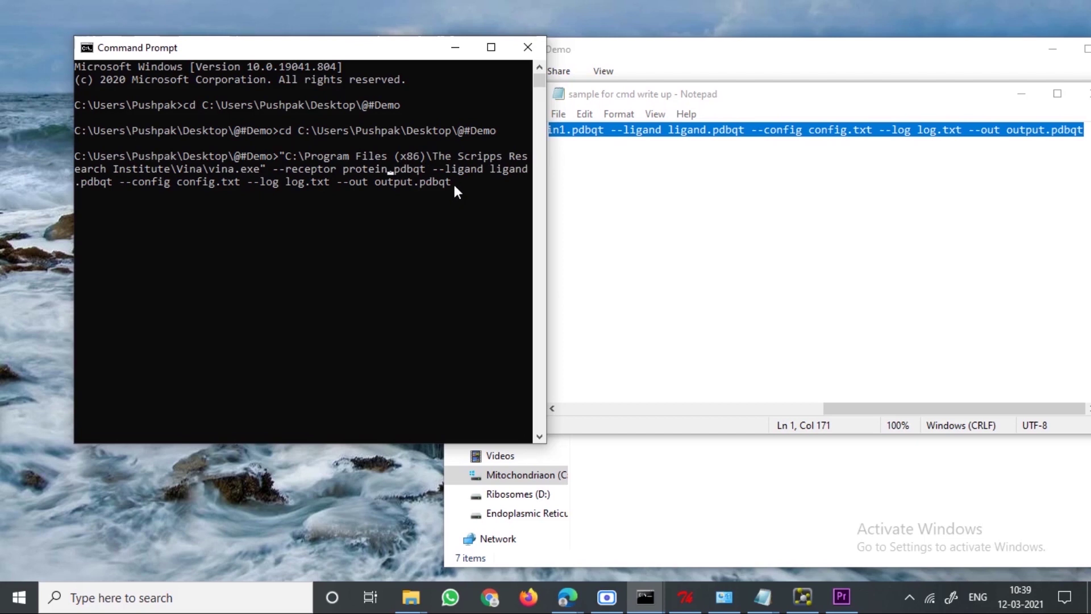
{"action": "left_click", "coordinate": [487, 194]}
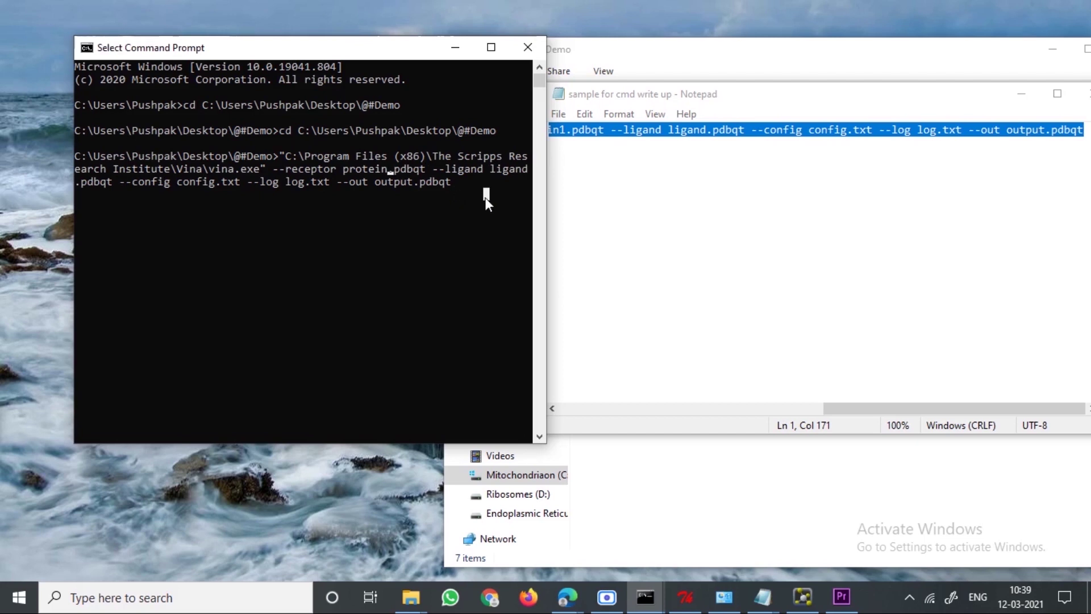
{"action": "key", "text": "Escape"}
{"action": "left_click", "coordinate": [476, 197]}
{"action": "key", "text": "Escape"}
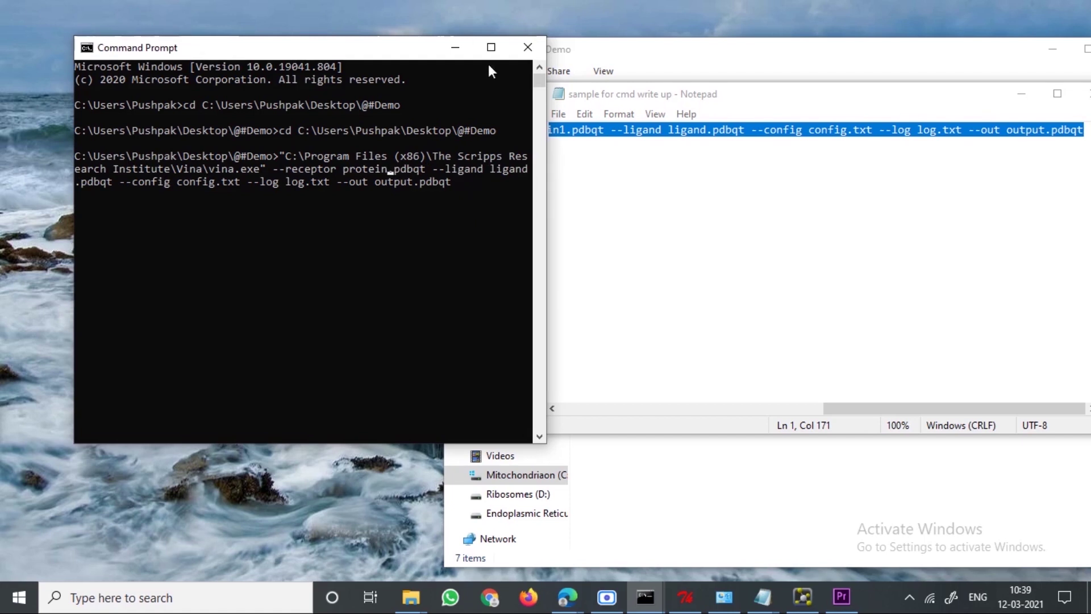
- Run the Vina docking command in the enlarged Command Prompt, restore that window's size and minimise the sample Notepad file
{"action": "left_click", "coordinate": [490, 47]}
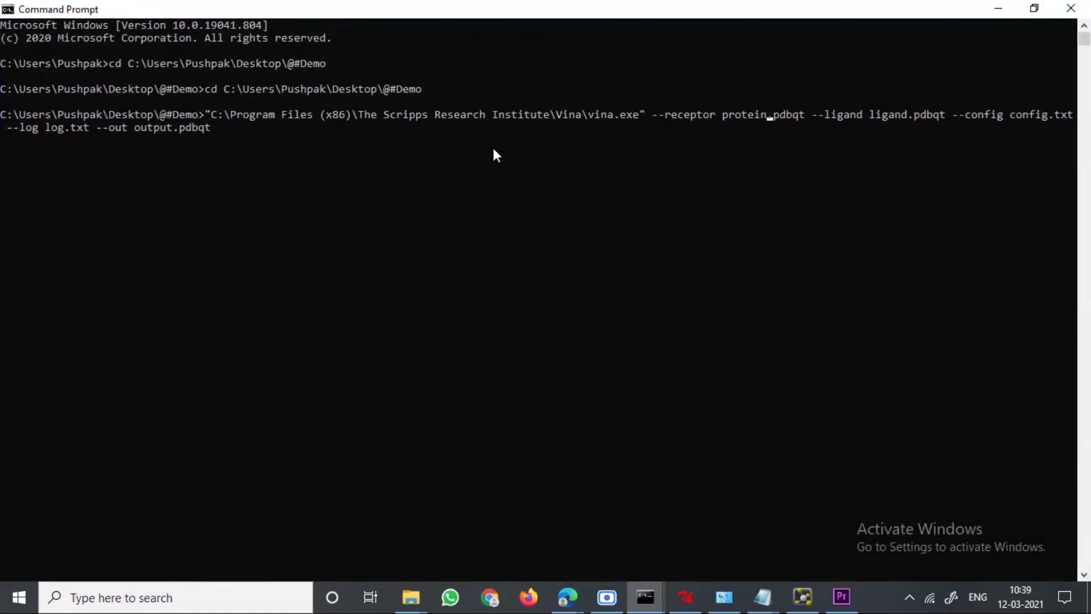
{"action": "key", "text": "Return"}
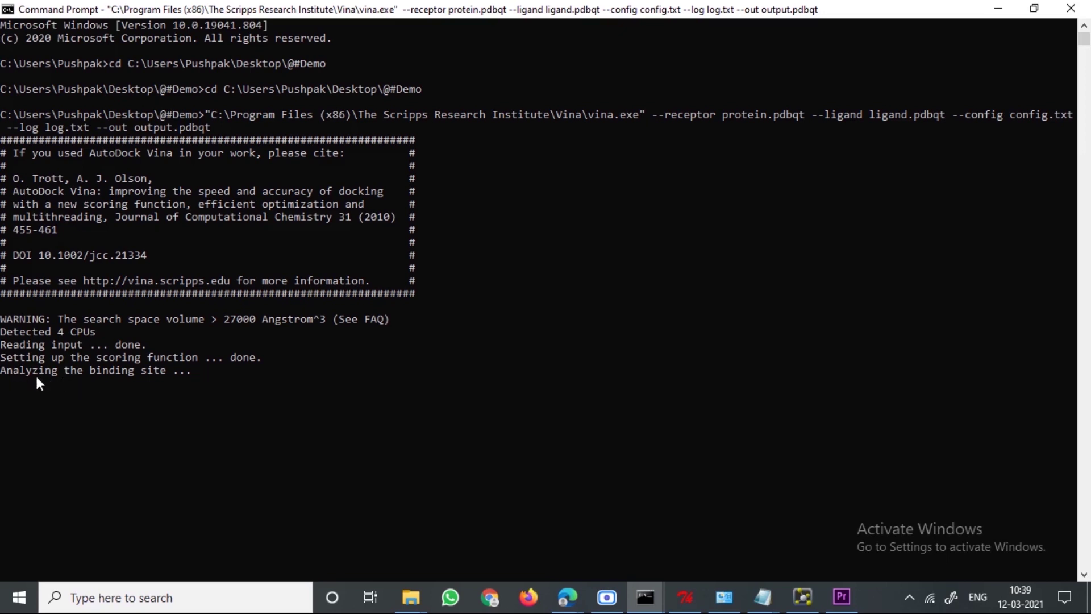
{"action": "left_click", "coordinate": [1038, 16]}
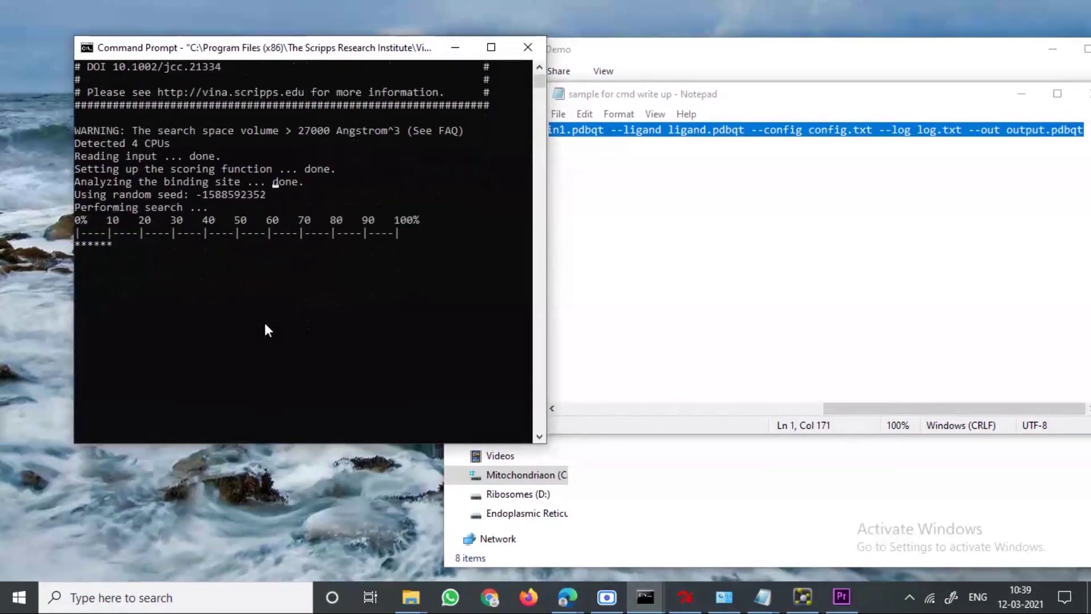
{"action": "left_click", "coordinate": [814, 213]}
{"action": "left_click", "coordinate": [1022, 94]}
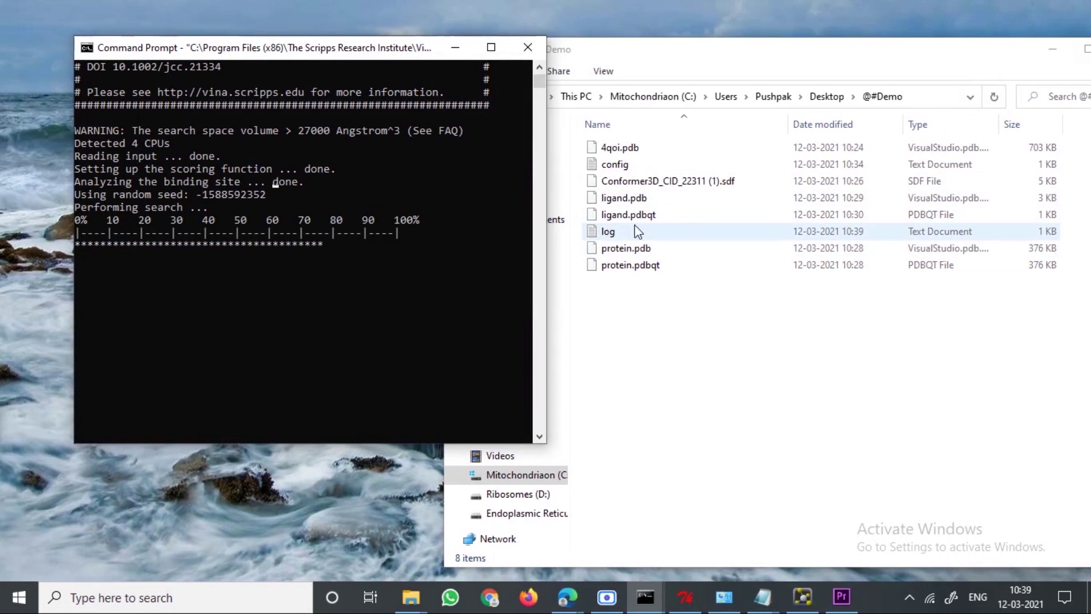
{"action": "left_click", "coordinate": [111, 512]}
{"action": "right_click", "coordinate": [112, 511]}
{"action": "left_click", "coordinate": [192, 319]}
{"action": "left_click", "coordinate": [191, 319]}
{"action": "key", "text": "Return"}
{"action": "key", "text": "Return"}
{"action": "key", "text": "Return"}
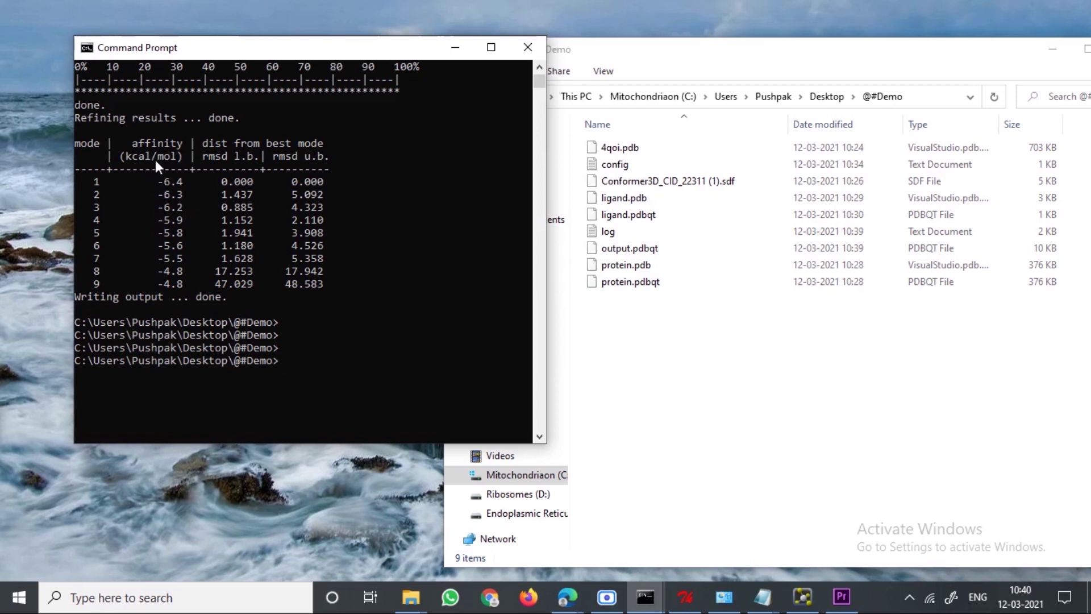
- Open the log text document from the @#Demo folder, review its binding affinity table in a maximised window and minimise it
{"action": "left_click", "coordinate": [681, 304]}
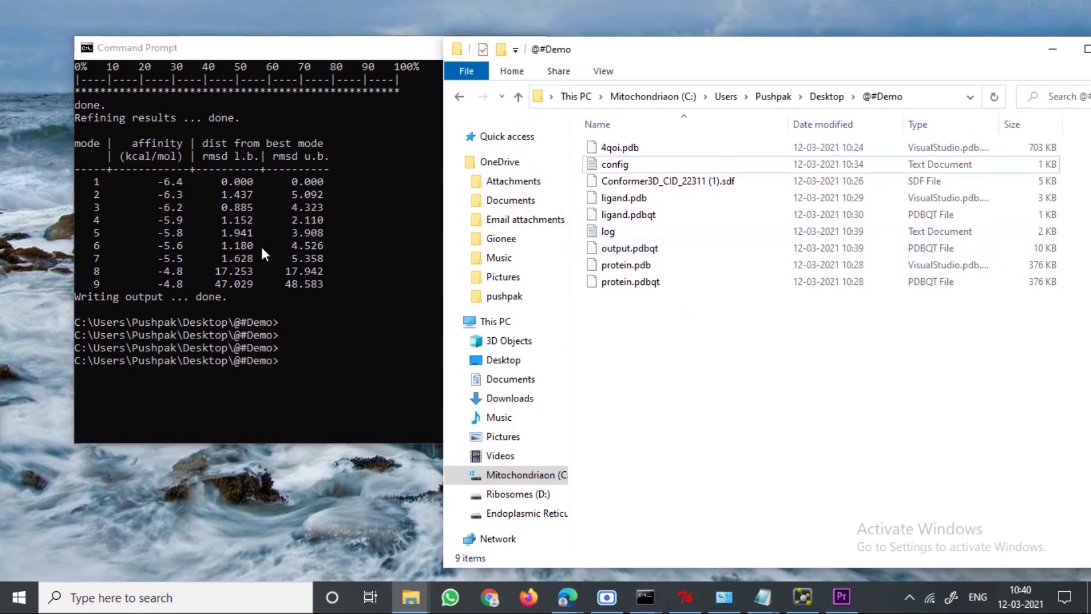
{"action": "double_click", "coordinate": [616, 233]}
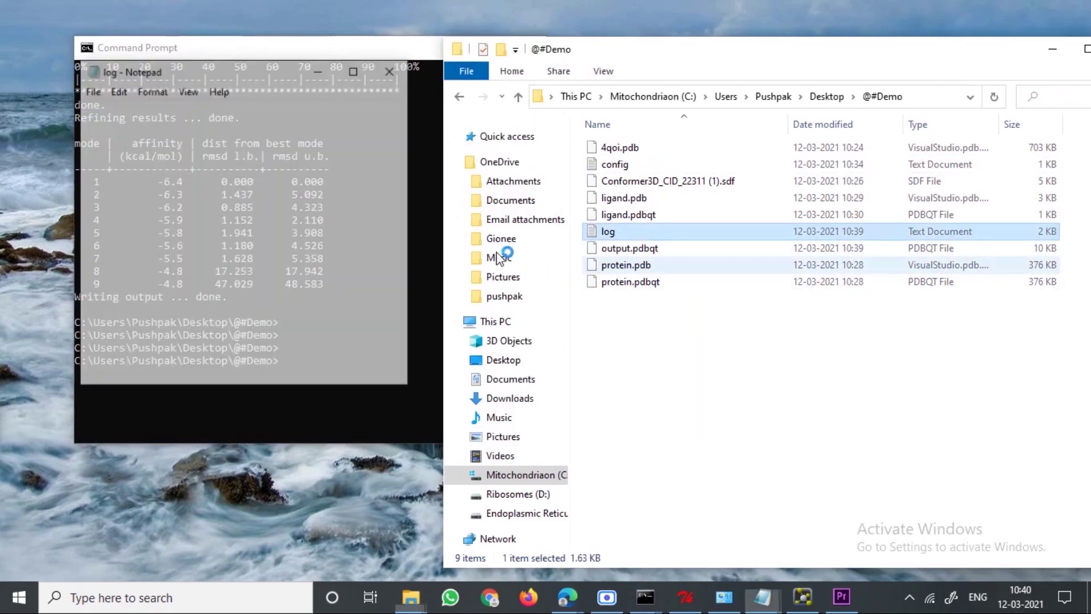
{"action": "scroll", "coordinate": [357, 111], "scroll_direction": "down", "scroll_amount": 1}
{"action": "left_click", "coordinate": [357, 42]}
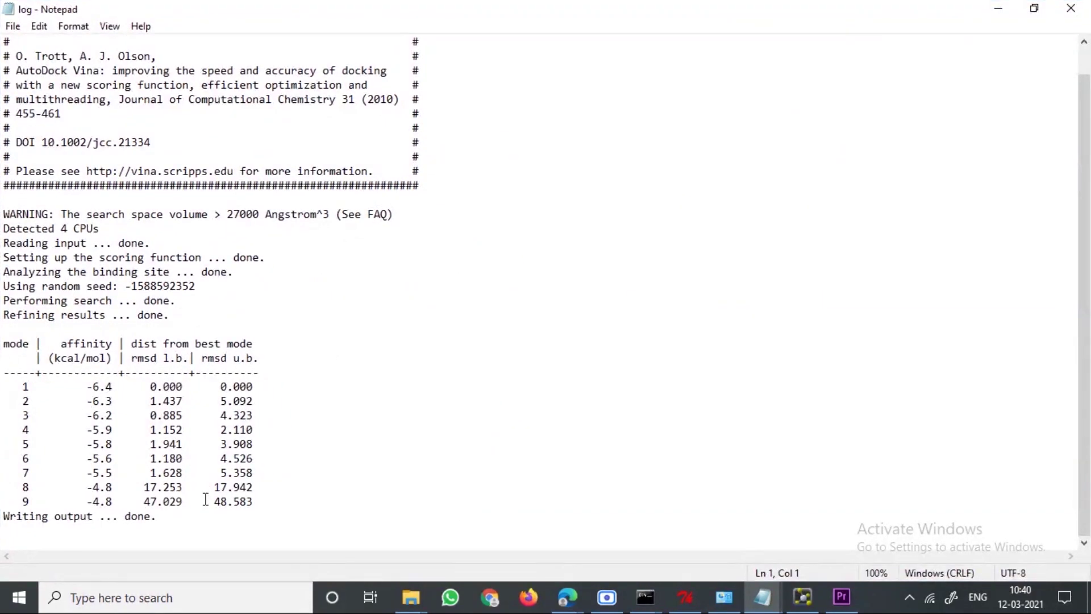
{"action": "left_click", "coordinate": [1001, 7]}
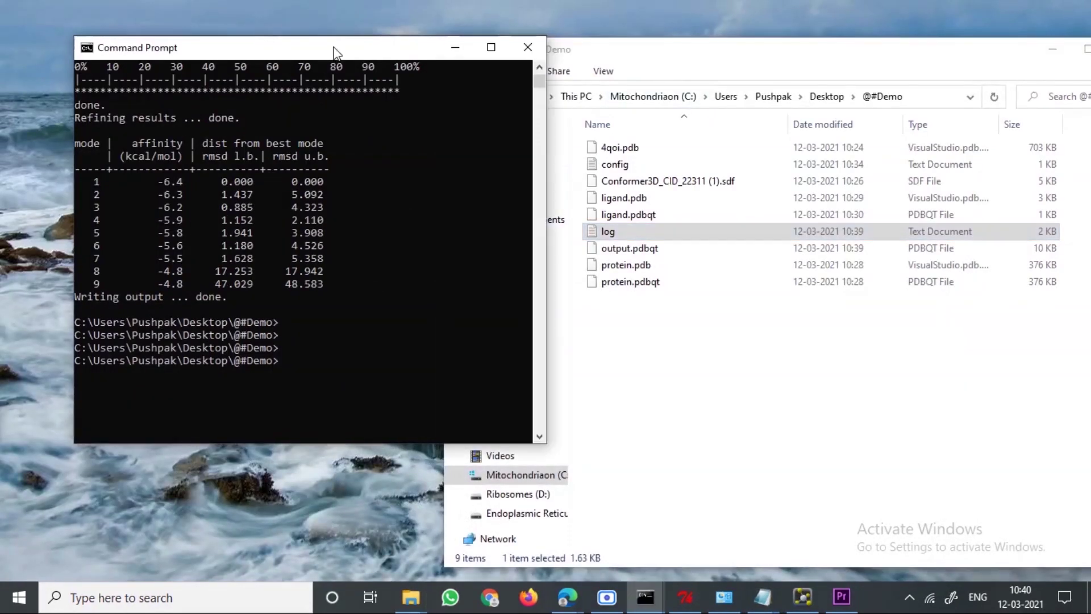
- Minimise the Command Prompt window and switch to PyMOL
{"action": "key", "text": "super+Down"}
{"action": "right_click", "coordinate": [256, 73]}
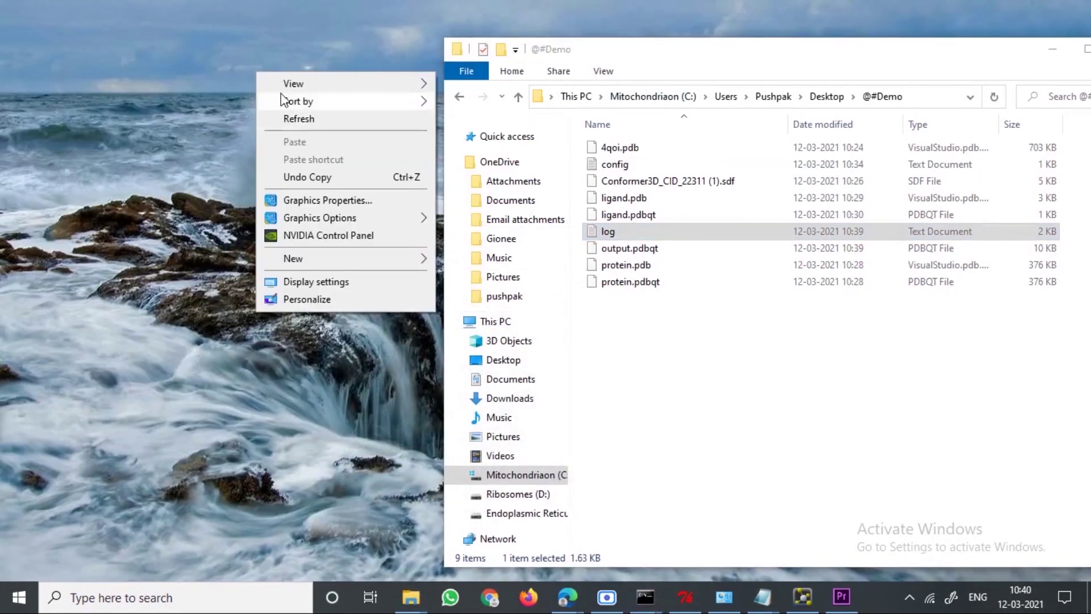
{"action": "left_click", "coordinate": [299, 119]}
{"action": "right_click", "coordinate": [230, 77]}
{"action": "left_click", "coordinate": [283, 122]}
{"action": "right_click", "coordinate": [233, 86]}
{"action": "left_click", "coordinate": [282, 132]}
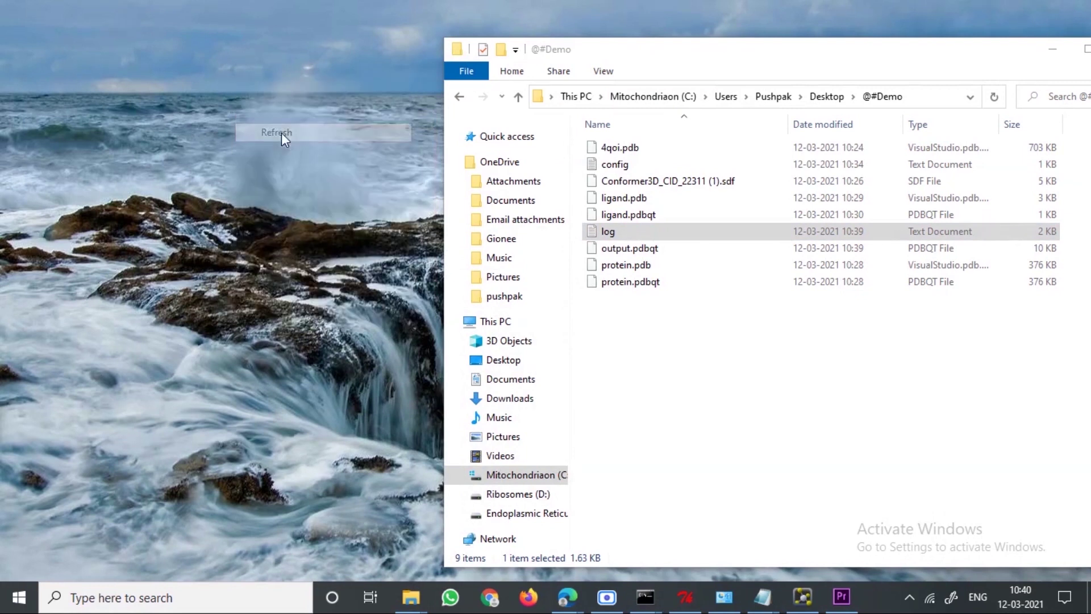
{"action": "left_click", "coordinate": [802, 596]}
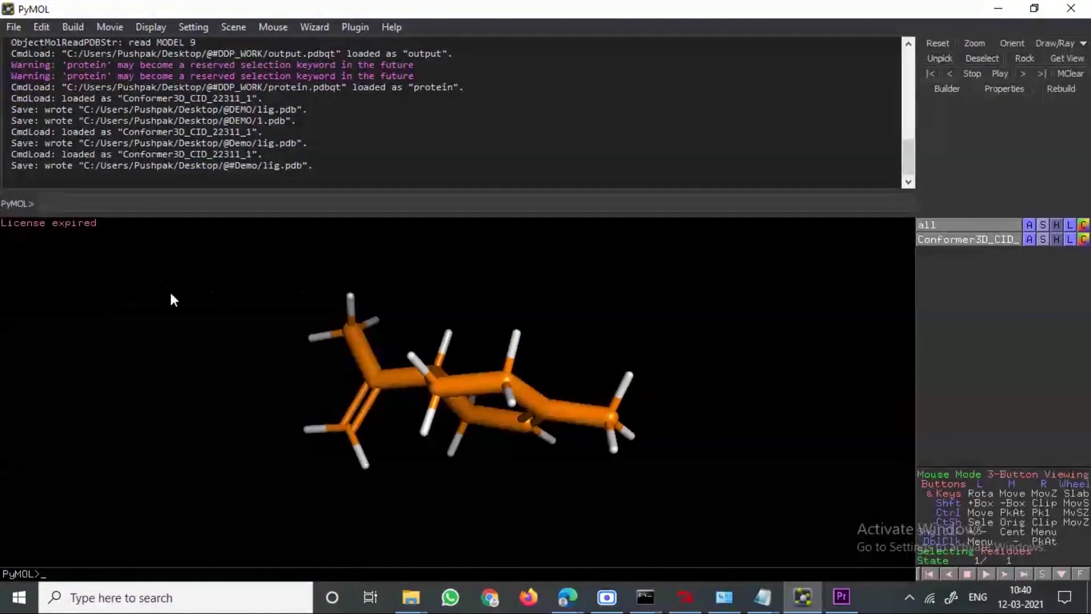
- Clear the old conformer from the PyMOL scene and load output.pdbqt and protein.pdbqt from the @#Demo folder
{"action": "right_click", "coordinate": [270, 325]}
{"action": "left_click", "coordinate": [240, 508]}
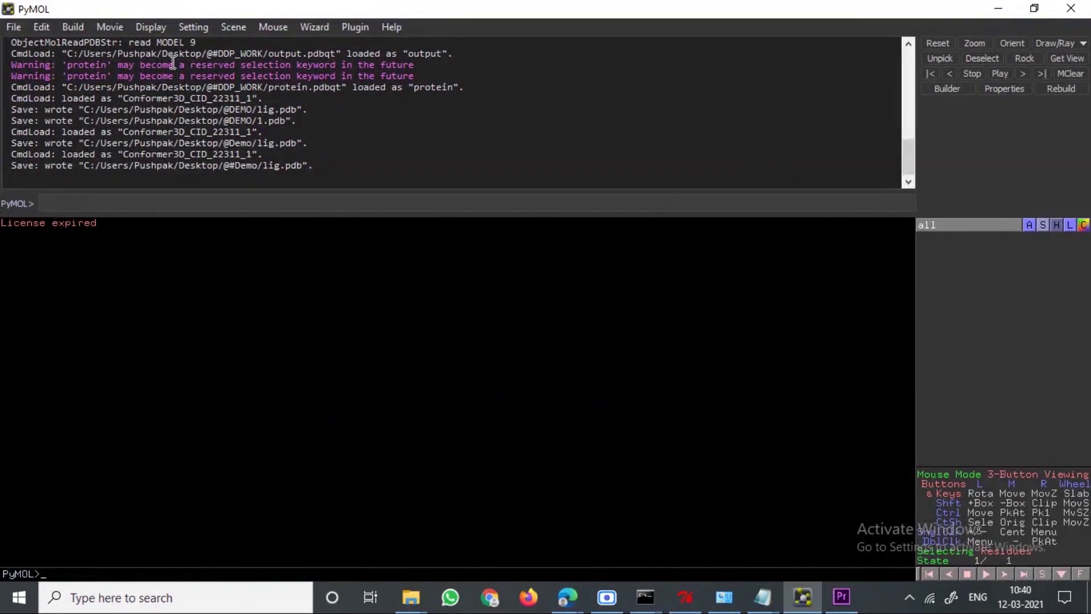
{"action": "left_click_drag", "start_coordinate": [858, 8], "coordinate": [676, 2]}
{"action": "left_click", "coordinate": [411, 597]}
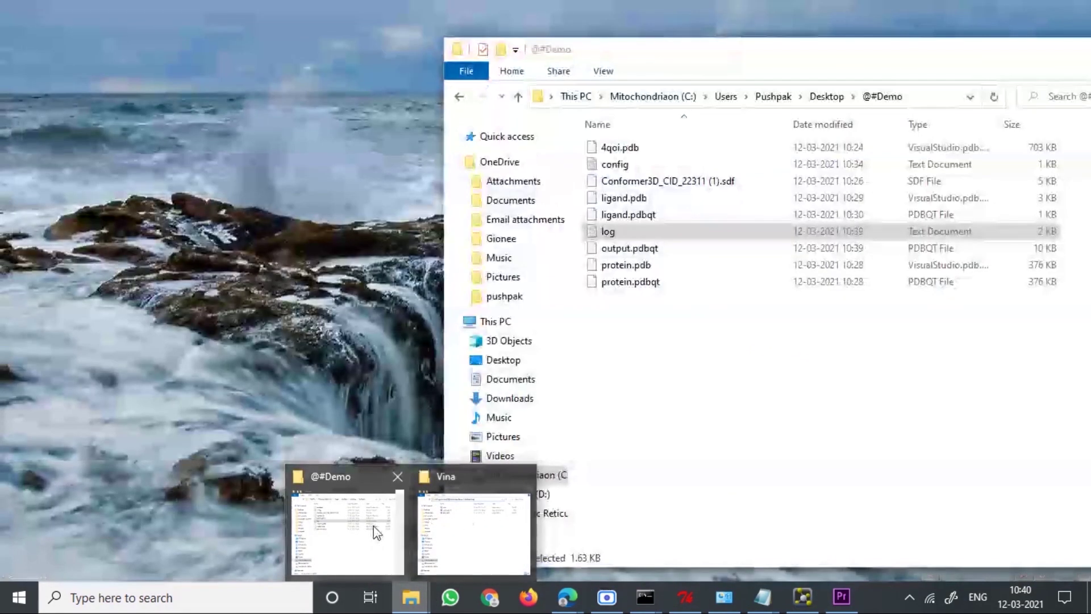
{"action": "left_click", "coordinate": [373, 526]}
{"action": "left_click_drag", "start_coordinate": [639, 248], "coordinate": [254, 375]}
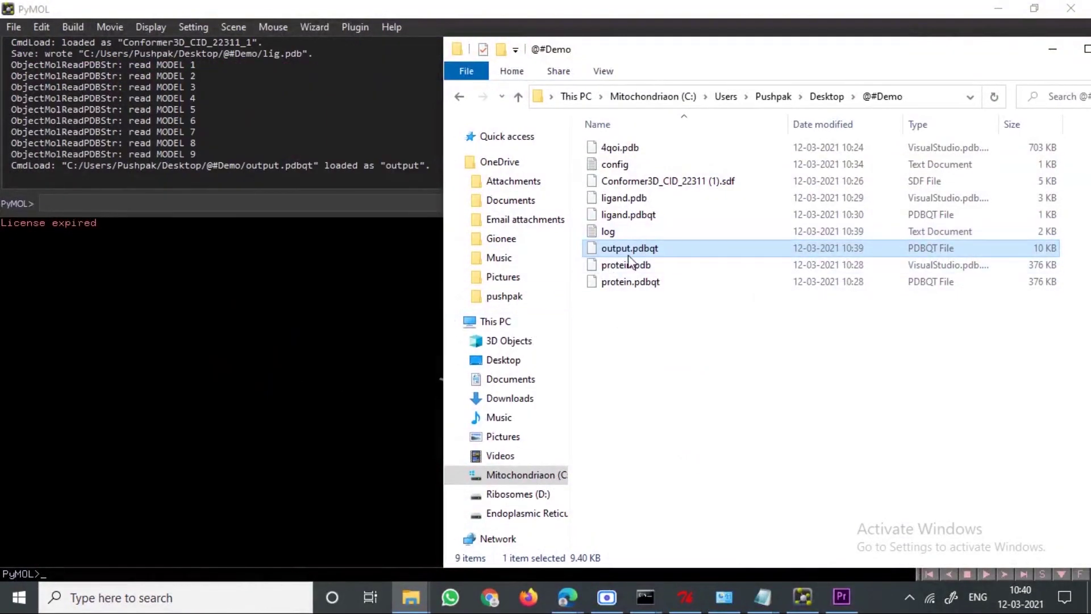
{"action": "left_click_drag", "start_coordinate": [630, 283], "coordinate": [233, 347]}
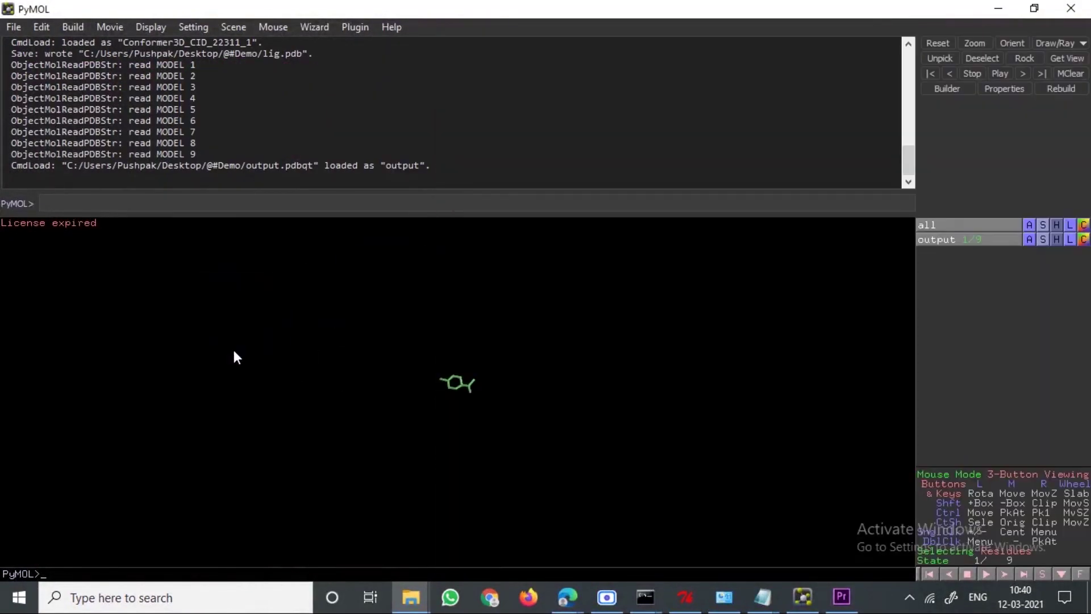
{"action": "left_click_drag", "start_coordinate": [667, 274], "coordinate": [580, 340]}
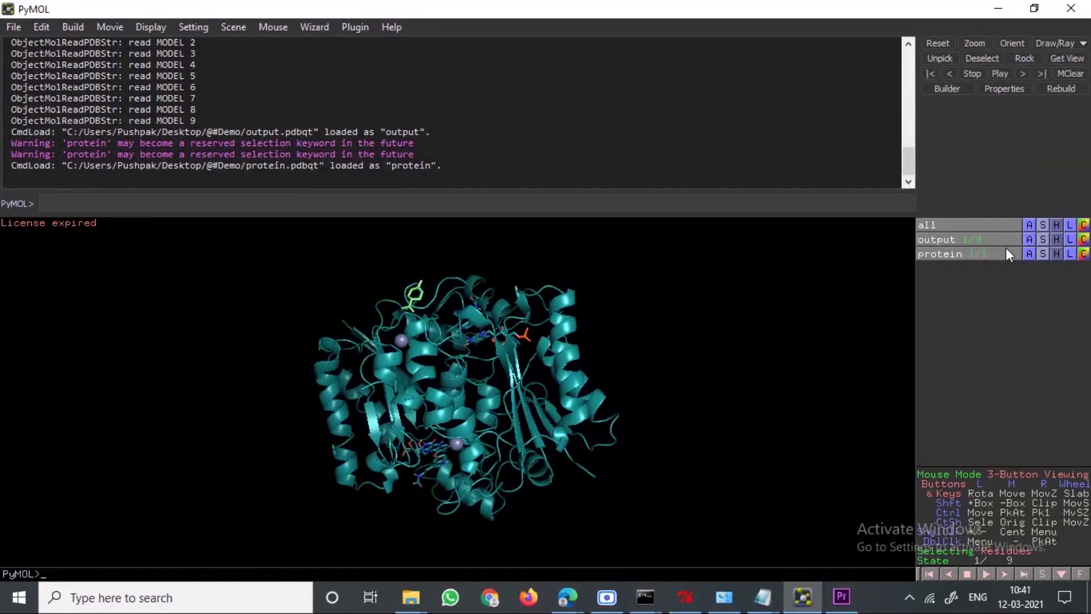
- Show all loaded objects as a surface and rotate the protein to face the docked ligand
{"action": "left_click", "coordinate": [1043, 226]}
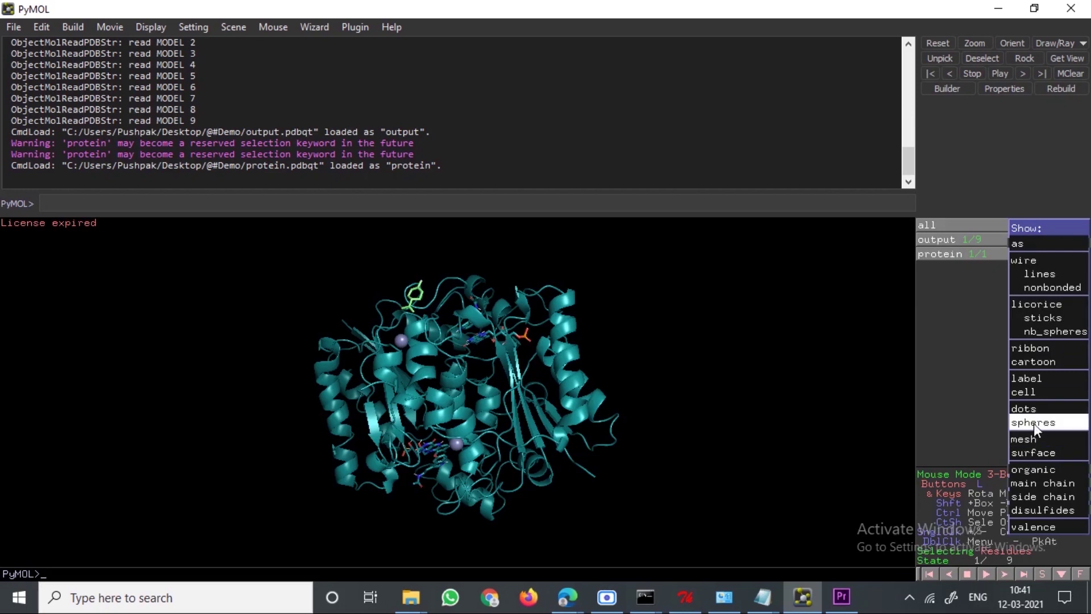
{"action": "left_click", "coordinate": [1028, 453]}
{"action": "left_click_drag", "start_coordinate": [353, 355], "coordinate": [411, 382]}
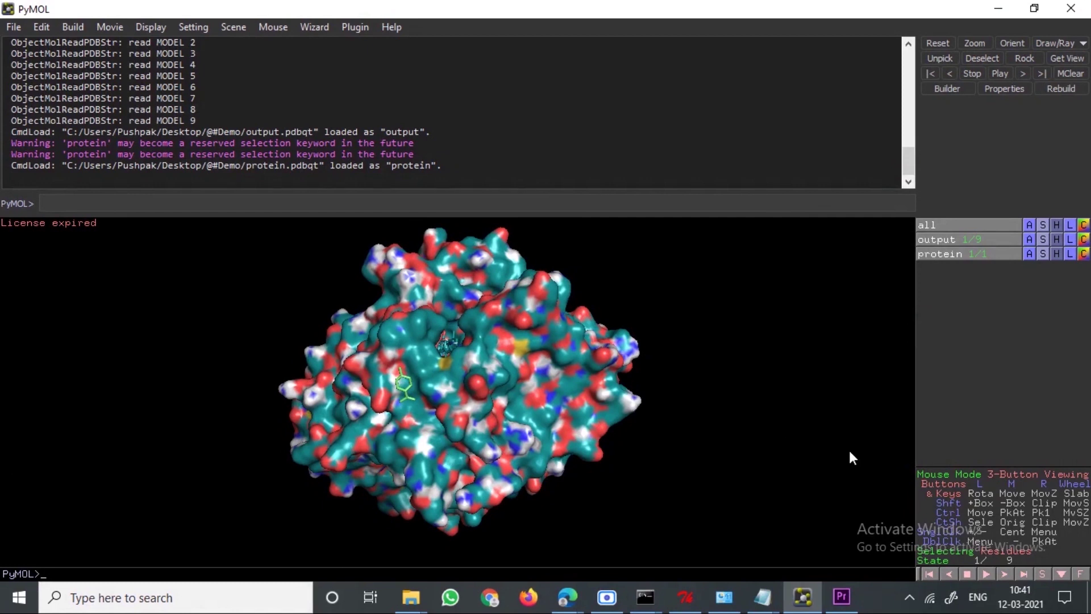
- Play through the docked ligand poses and compare them with the affinity table in the Command Prompt
{"action": "left_click", "coordinate": [985, 574]}
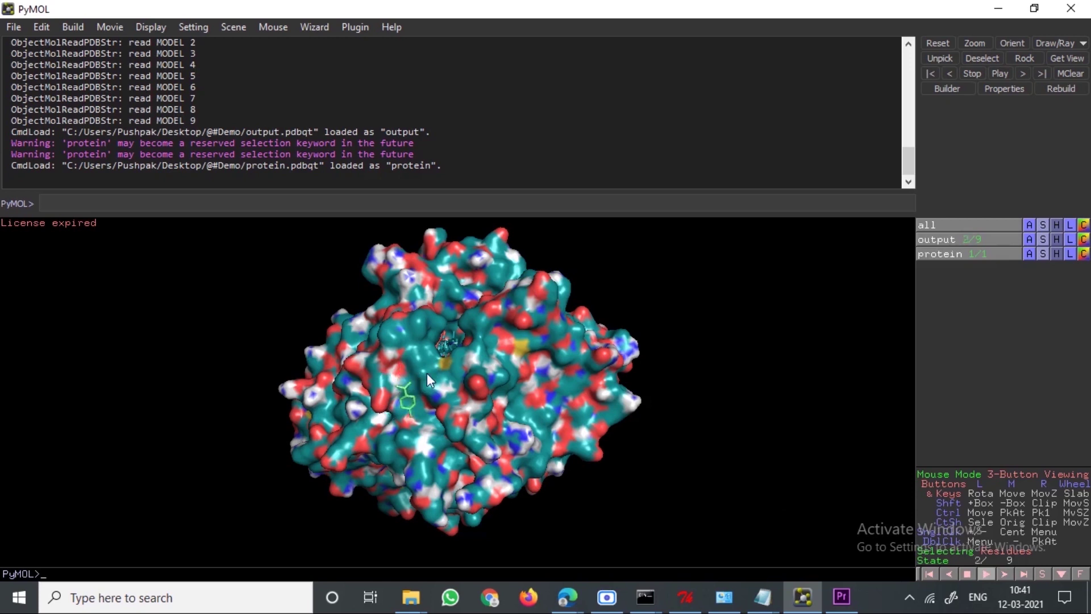
{"action": "mouse_move", "coordinate": [763, 580]}
{"action": "mouse_move", "coordinate": [646, 597]}
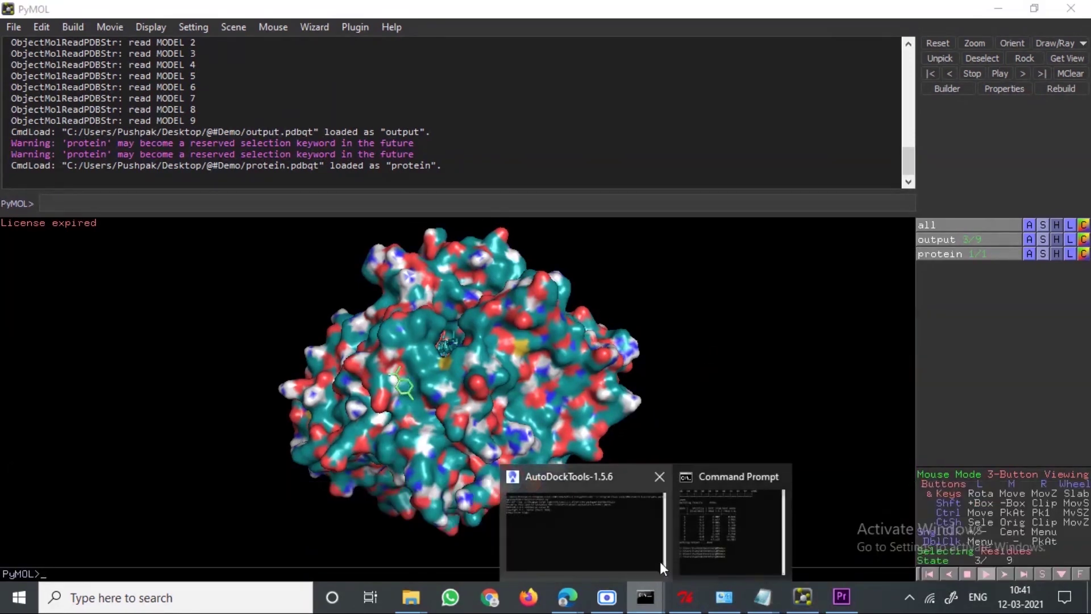
{"action": "left_click", "coordinate": [704, 517]}
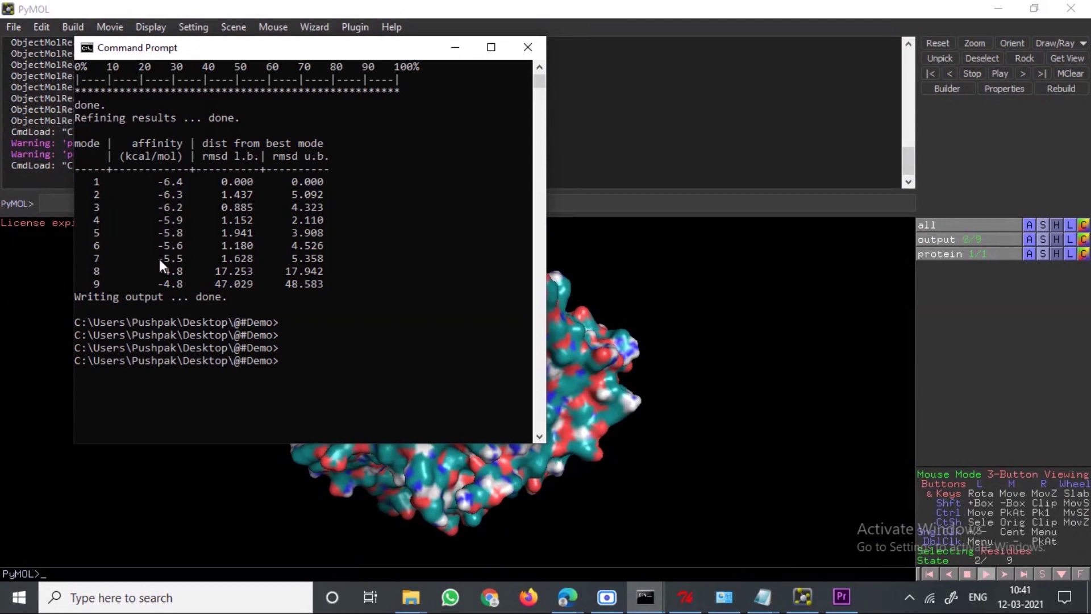
{"action": "left_click", "coordinate": [720, 427]}
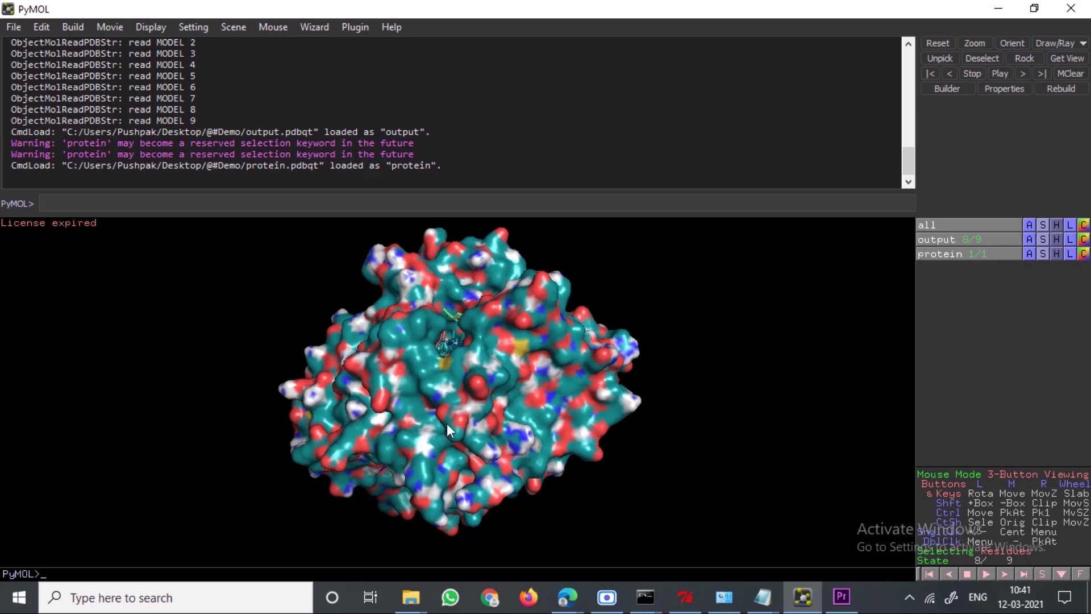
- Step the docked poses back to state 1, examine the ligand on the protein surface, and minimise PyMOL to return to the Command Prompt
{"action": "left_click_drag", "start_coordinate": [456, 355], "coordinate": [535, 318]}
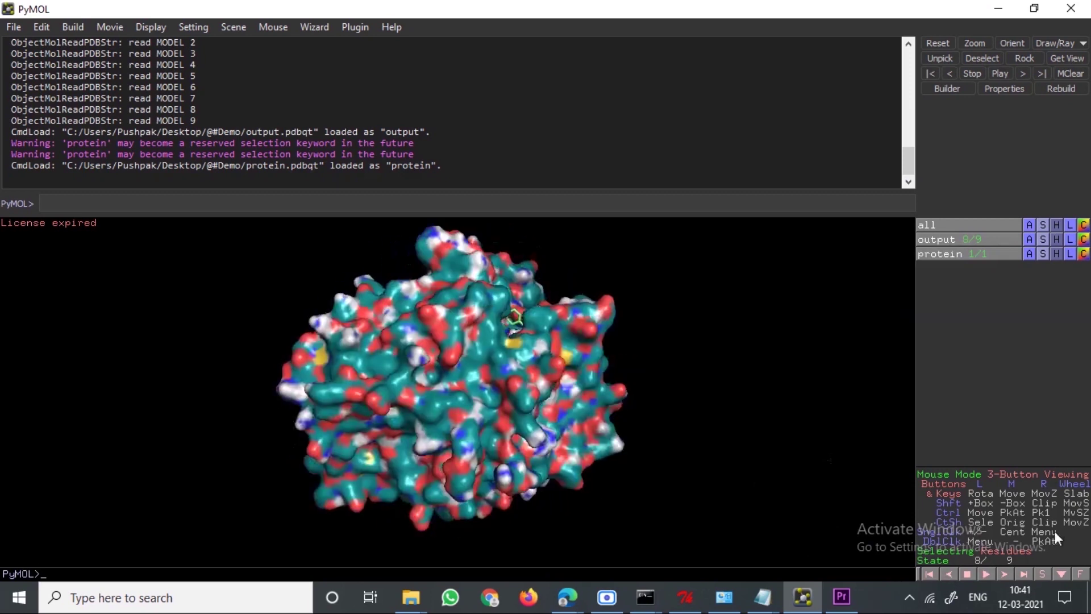
{"action": "left_click", "coordinate": [948, 574]}
{"action": "left_click", "coordinate": [949, 573]}
{"action": "left_click", "coordinate": [949, 573]}
{"action": "left_click", "coordinate": [949, 572]}
{"action": "left_click_drag", "start_coordinate": [455, 315], "coordinate": [504, 370]}
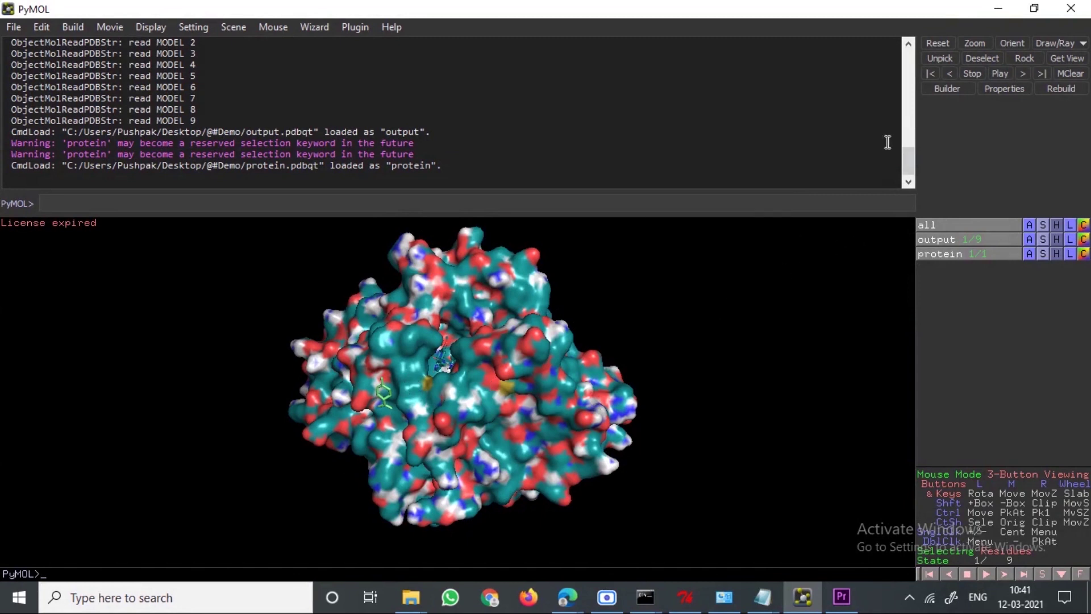
{"action": "right_click", "coordinate": [350, 367]}
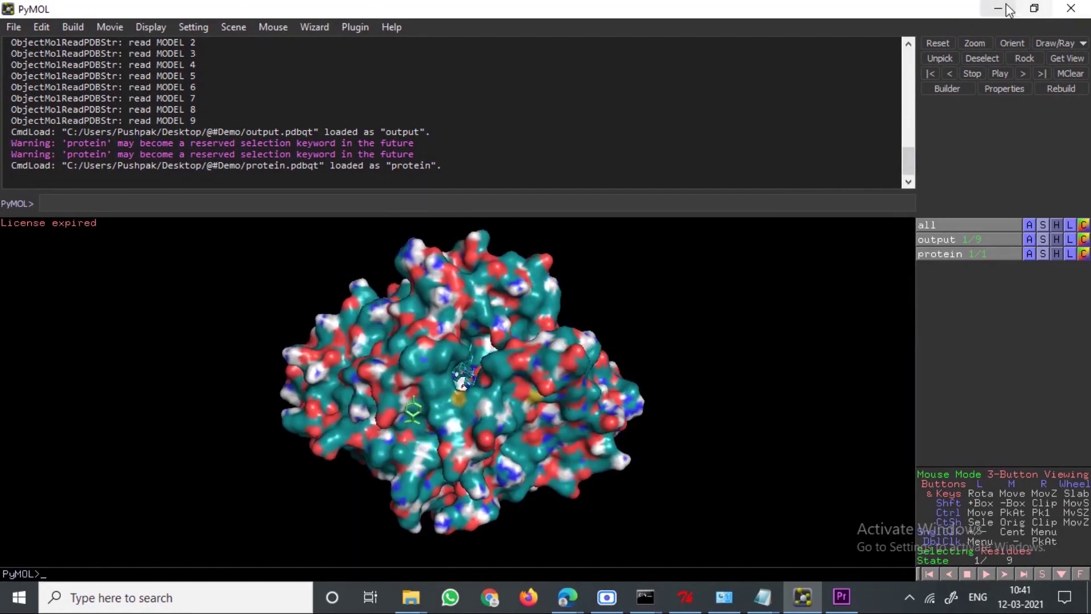
{"action": "left_click", "coordinate": [1006, 5]}
{"action": "left_click", "coordinate": [395, 282]}
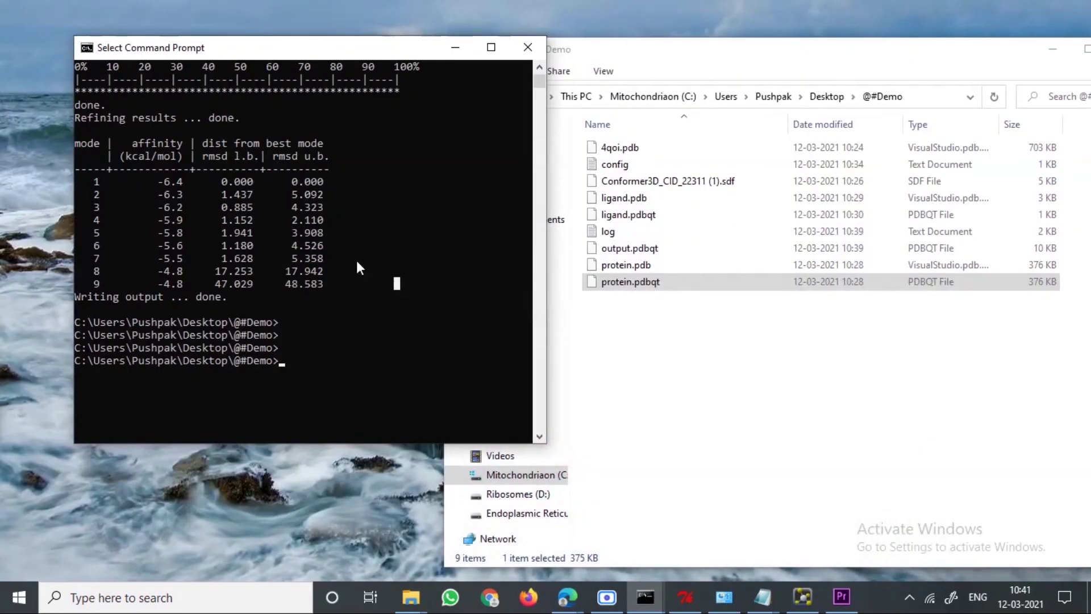
{"action": "right_click", "coordinate": [33, 180]}
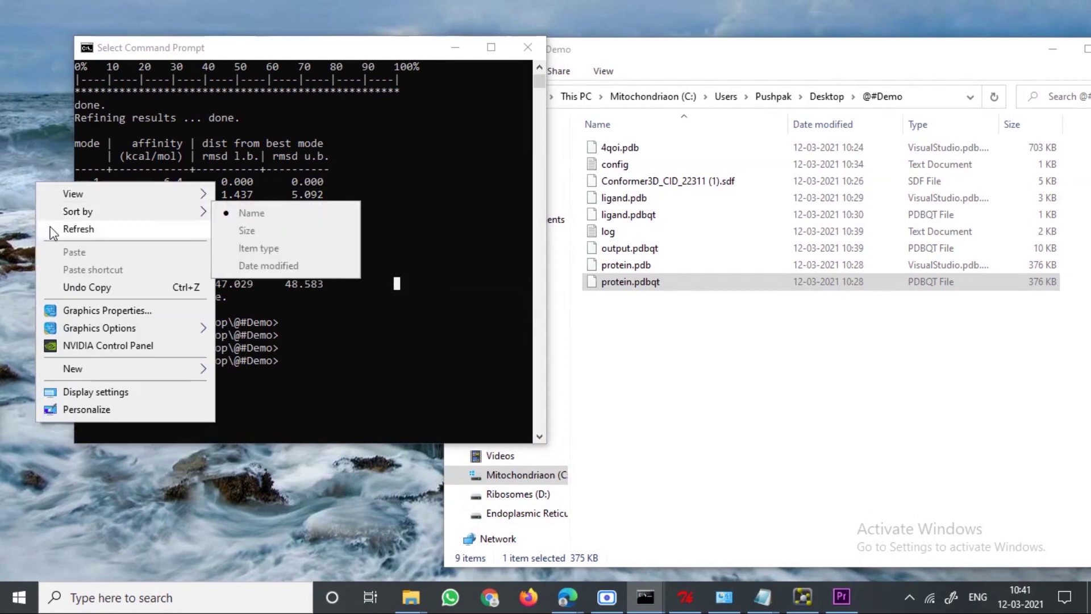
{"action": "left_click", "coordinate": [51, 230]}
{"action": "right_click", "coordinate": [23, 160]}
{"action": "left_click", "coordinate": [37, 212]}
{"action": "right_click", "coordinate": [23, 167]}
{"action": "left_click", "coordinate": [51, 221]}
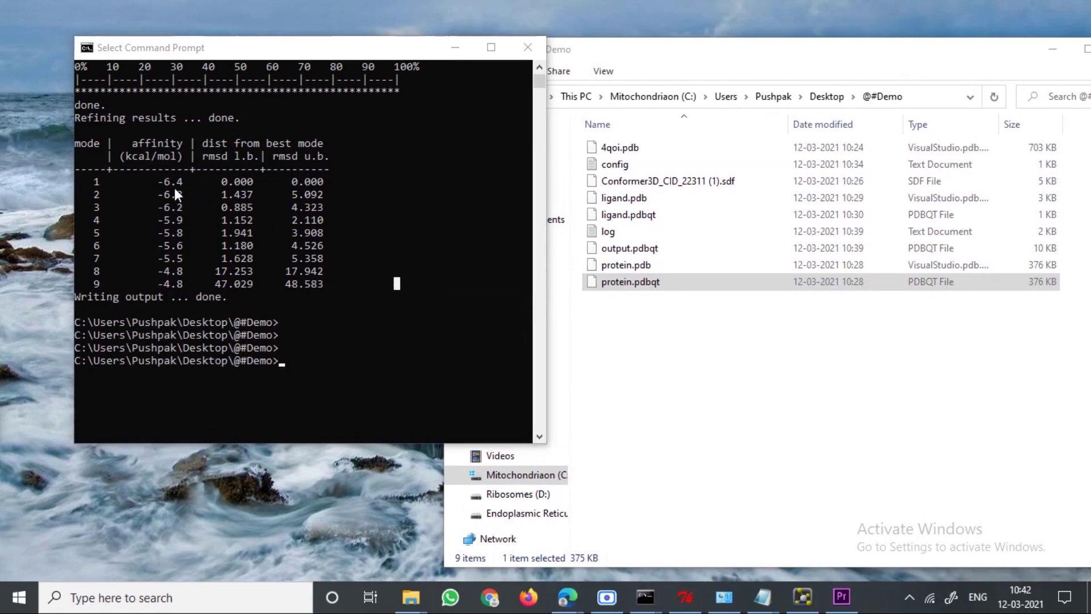
{"action": "right_click", "coordinate": [32, 135]}
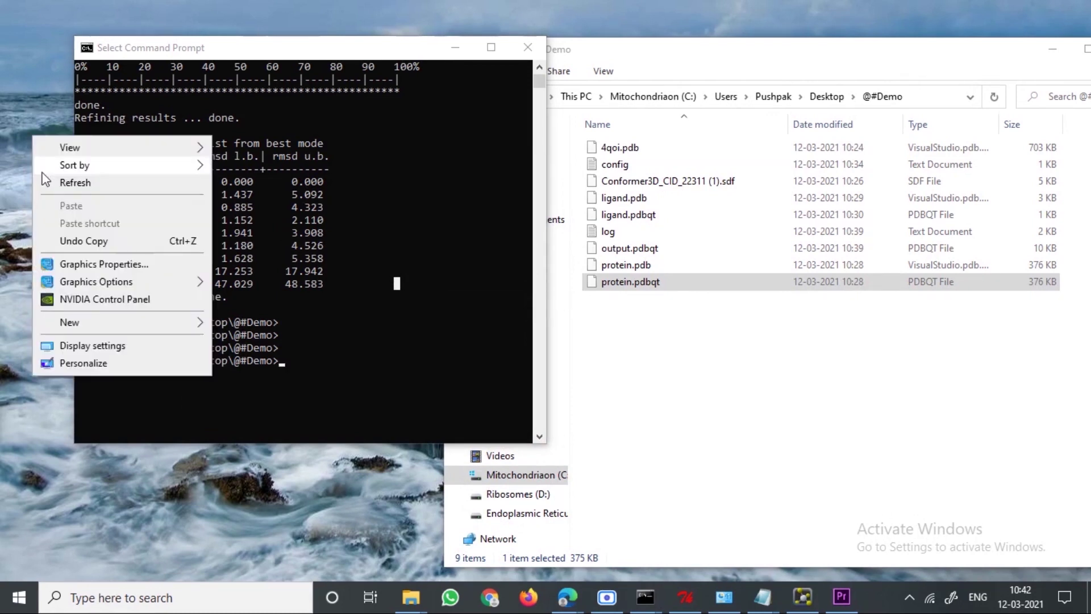
{"action": "left_click", "coordinate": [45, 178]}
{"action": "right_click", "coordinate": [22, 138]}
{"action": "left_click", "coordinate": [39, 186]}
{"action": "right_click", "coordinate": [17, 141]}
{"action": "left_click", "coordinate": [35, 188]}
{"action": "right_click", "coordinate": [17, 145]}
{"action": "left_click", "coordinate": [52, 190]}
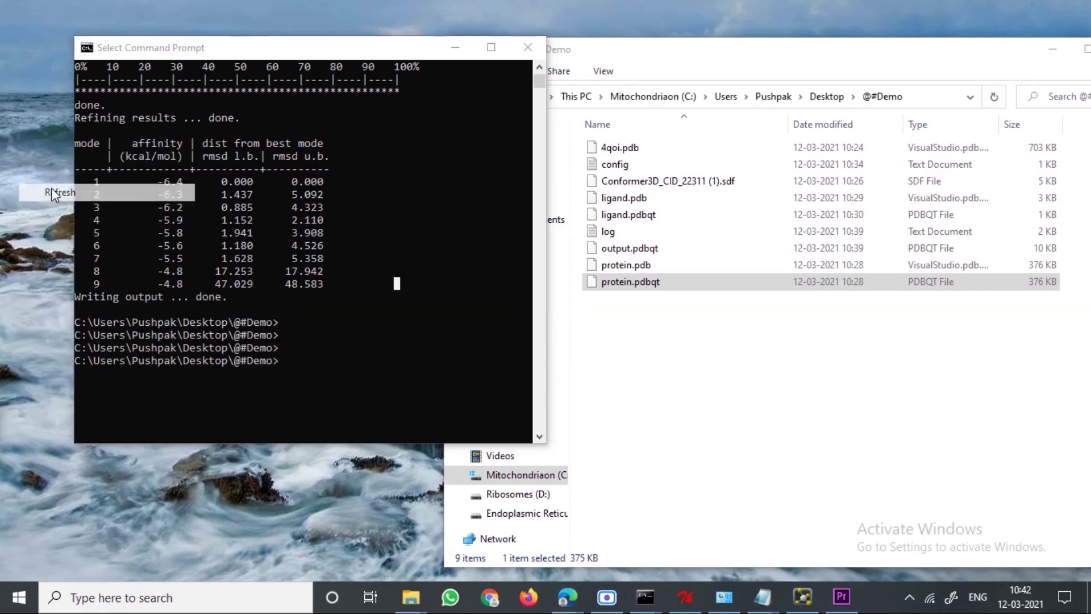
{"action": "right_click", "coordinate": [33, 150]}
{"action": "left_click", "coordinate": [54, 198]}
{"action": "right_click", "coordinate": [20, 153]}
{"action": "left_click", "coordinate": [37, 198]}
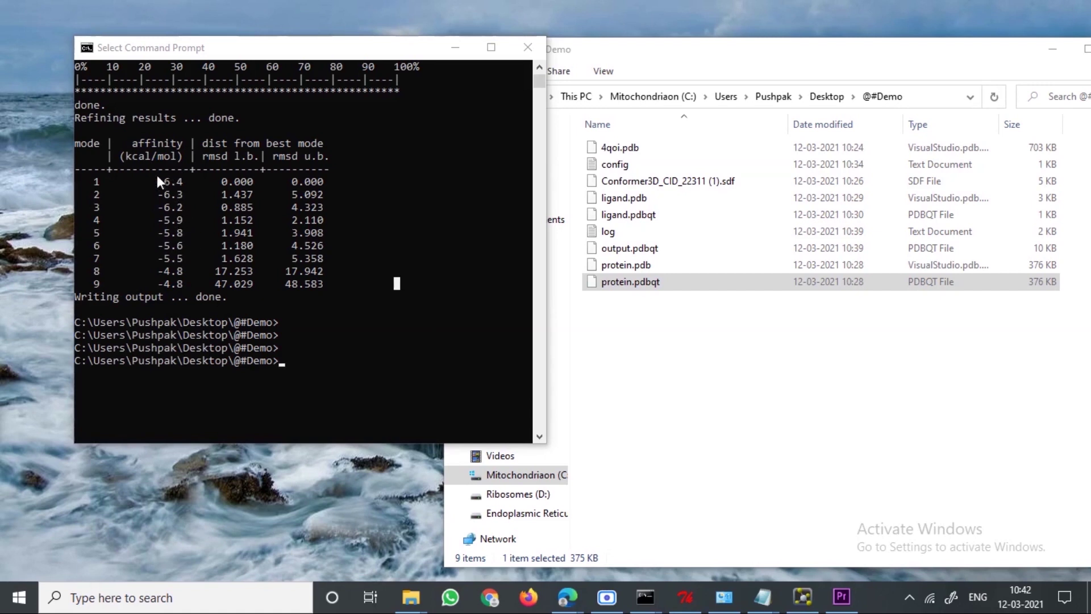
{"action": "right_click", "coordinate": [32, 137]}
{"action": "left_click", "coordinate": [45, 181]}
{"action": "right_click", "coordinate": [19, 147]}
{"action": "left_click", "coordinate": [40, 194]}
{"action": "right_click", "coordinate": [33, 161]}
{"action": "left_click", "coordinate": [50, 208]}
{"action": "right_click", "coordinate": [28, 146]}
{"action": "left_click", "coordinate": [41, 192]}
{"action": "right_click", "coordinate": [25, 156]}
{"action": "left_click", "coordinate": [51, 203]}
- Minimise the Command Prompt and switch to the Molecular Docking presentation in Edge to review the Steps slide
{"action": "left_click", "coordinate": [456, 47]}
{"action": "left_click", "coordinate": [567, 597]}
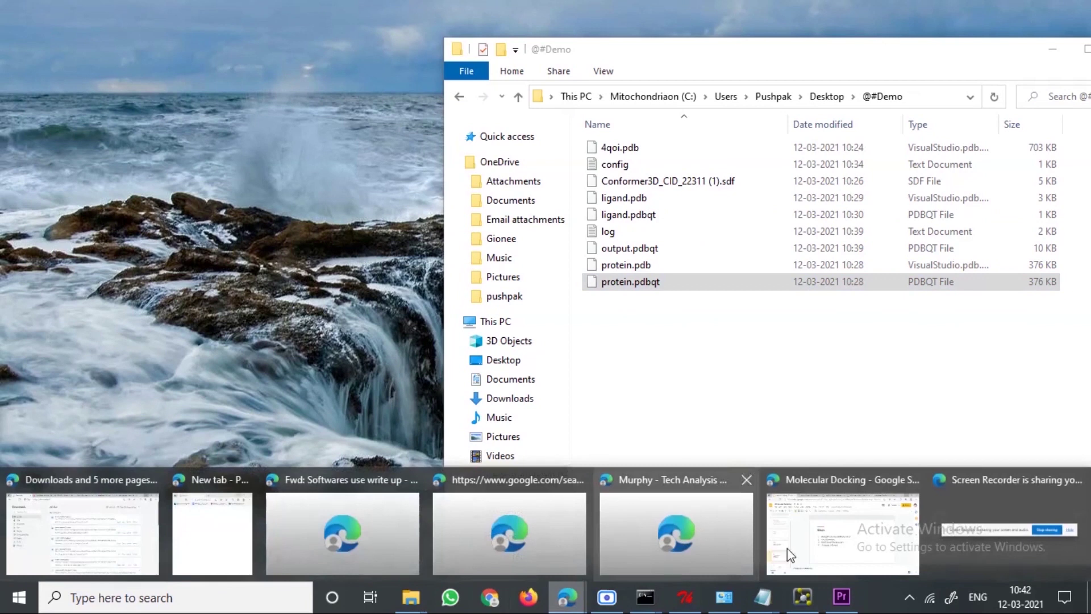
{"action": "left_click", "coordinate": [830, 549]}
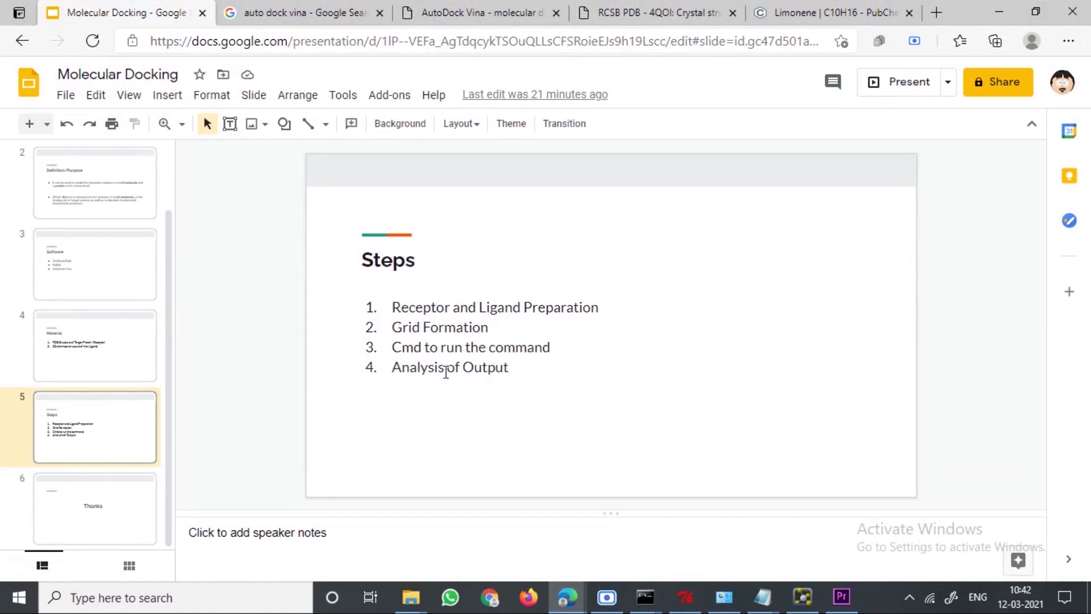
- View the closing Thanks slide, check the Molecular Docking title slide and return to the Thanks slide
{"action": "left_click", "coordinate": [76, 505]}
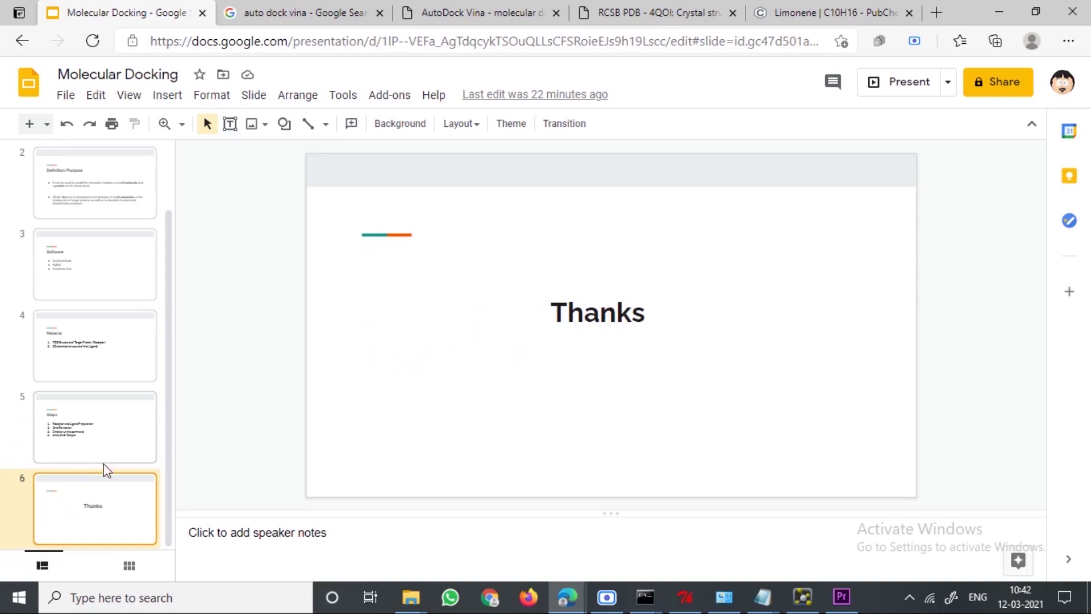
{"action": "scroll", "coordinate": [97, 419], "scroll_direction": "up", "scroll_amount": 3}
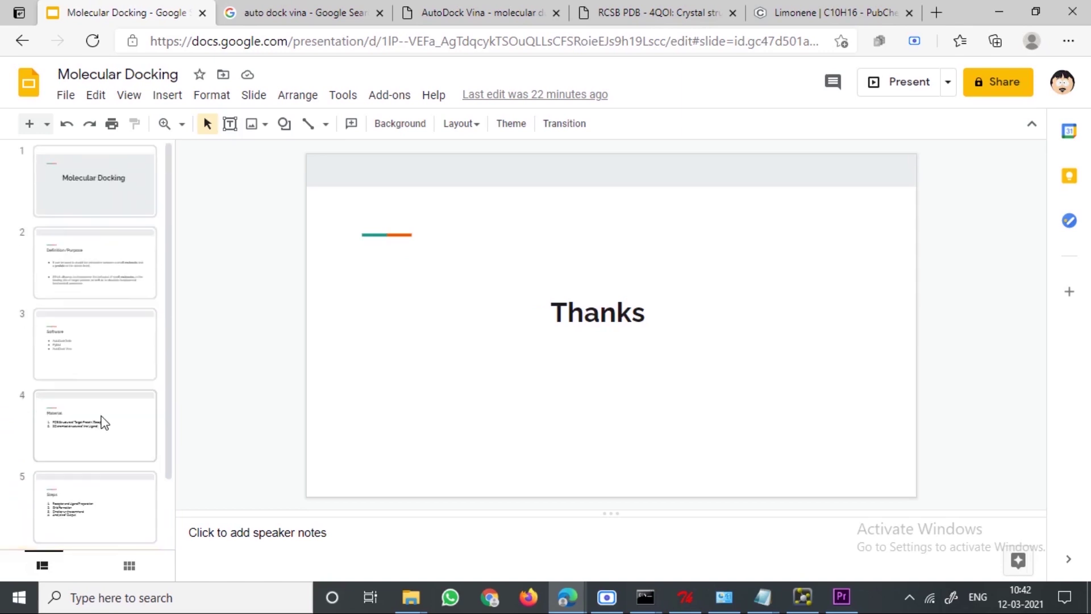
{"action": "left_click", "coordinate": [101, 190]}
{"action": "scroll", "coordinate": [103, 341], "scroll_direction": "down", "scroll_amount": 3}
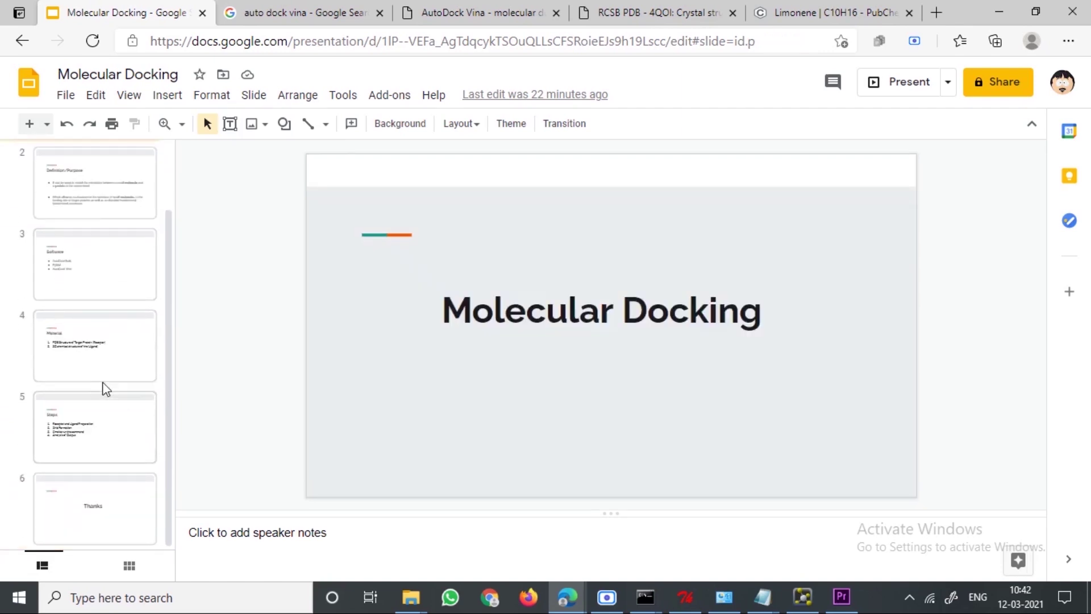
{"action": "left_click", "coordinate": [97, 491]}
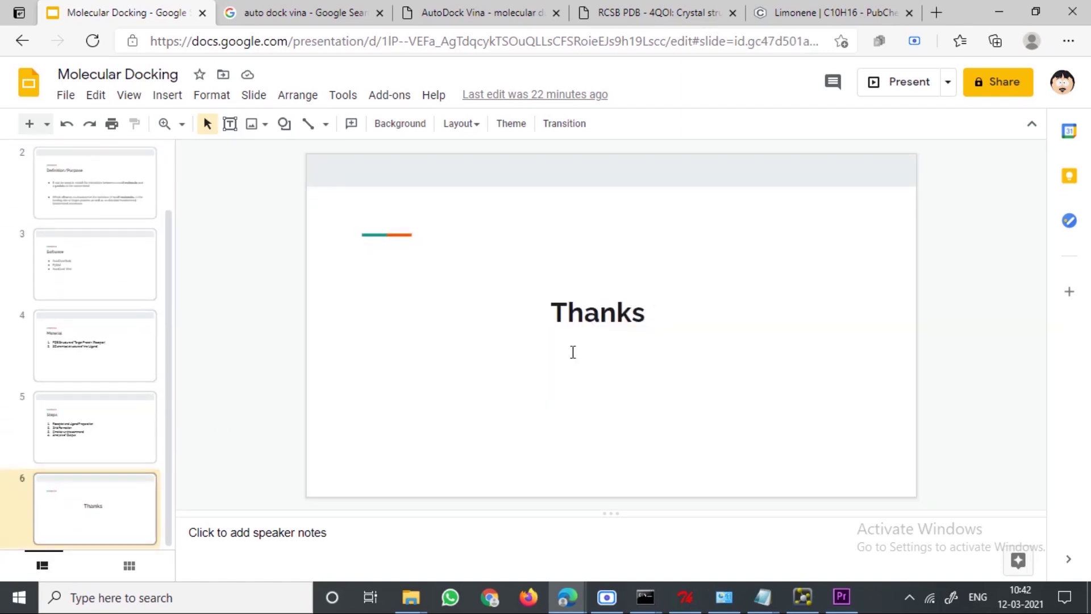